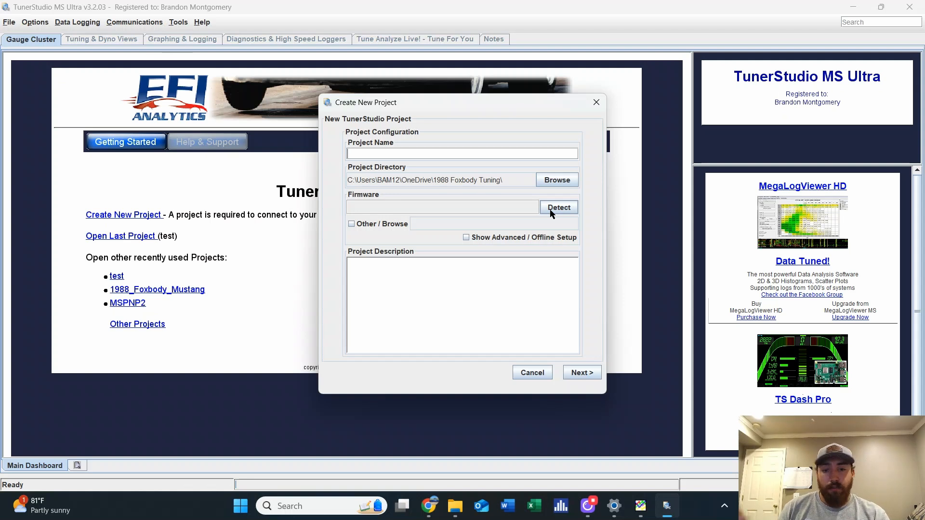
Start detecting the connected ECU firmware for the new project and cancel the port search
{"action": "left_click", "coordinate": [552, 213]}
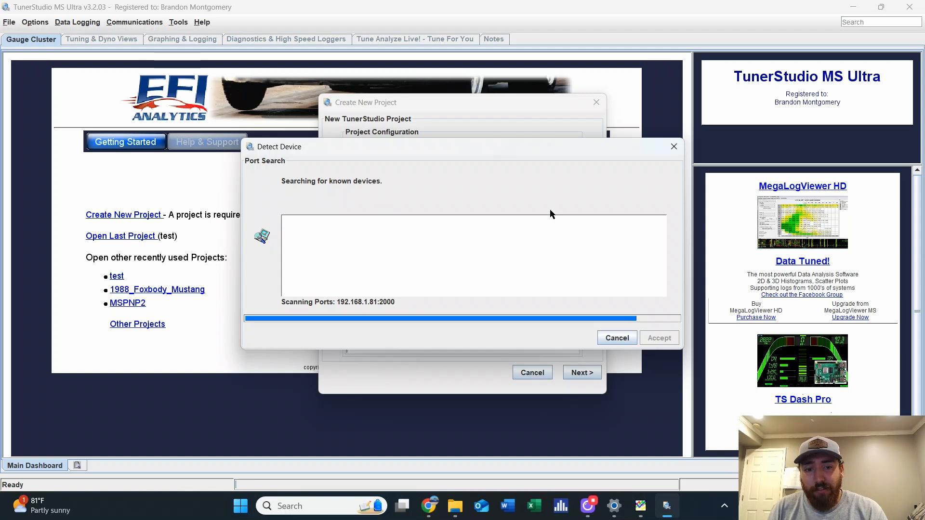
{"action": "left_click", "coordinate": [615, 337]}
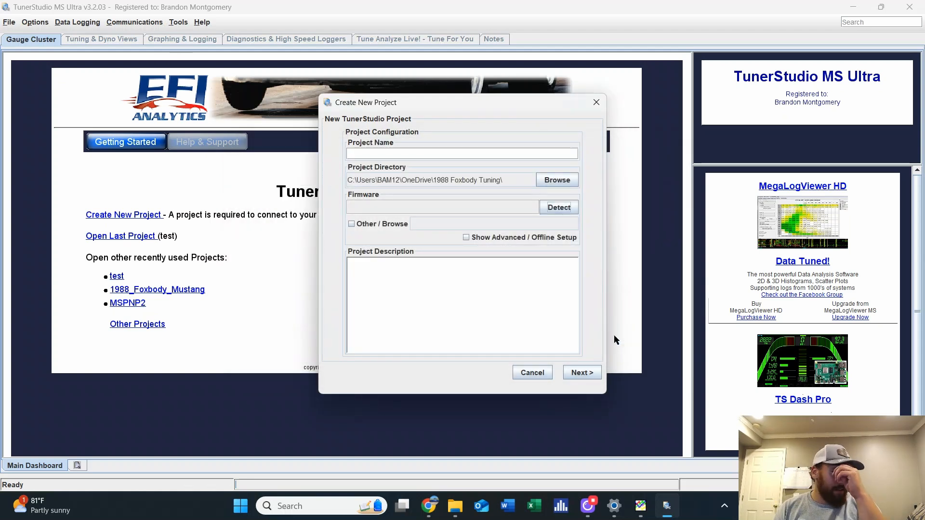
Enable the advanced offline setup for the new project and set the ECU definition to Trans 00028.6
{"action": "left_click", "coordinate": [466, 238]}
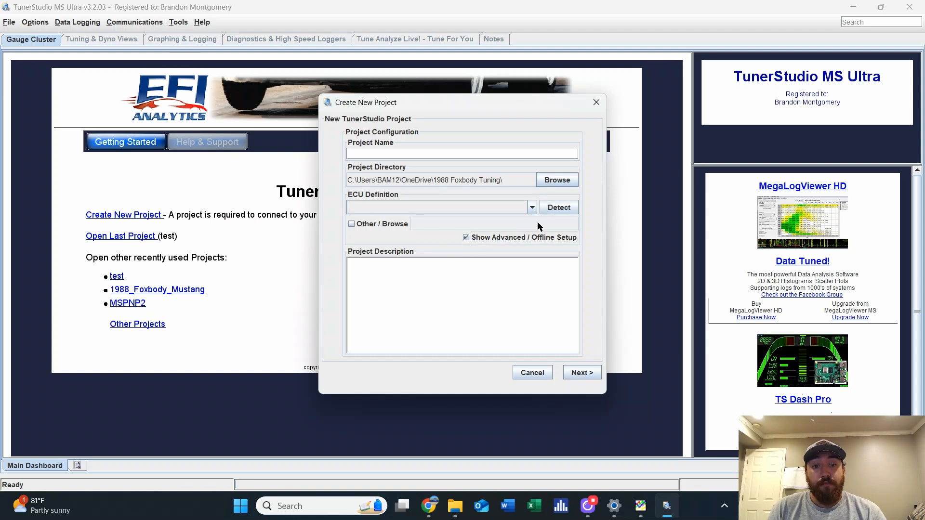
{"action": "left_click", "coordinate": [532, 208]}
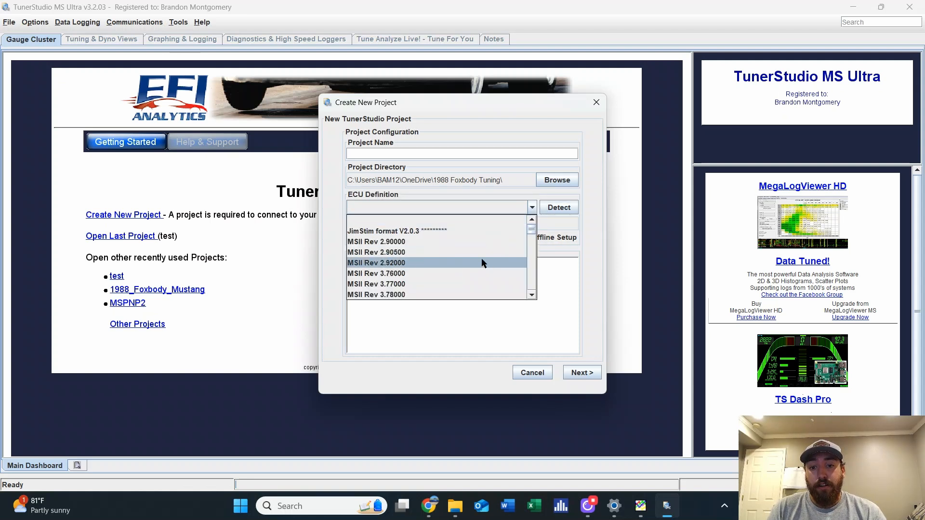
{"action": "scroll", "coordinate": [481, 263], "scroll_direction": "down", "scroll_amount": 3}
{"action": "scroll", "coordinate": [482, 263], "scroll_direction": "up", "scroll_amount": 3}
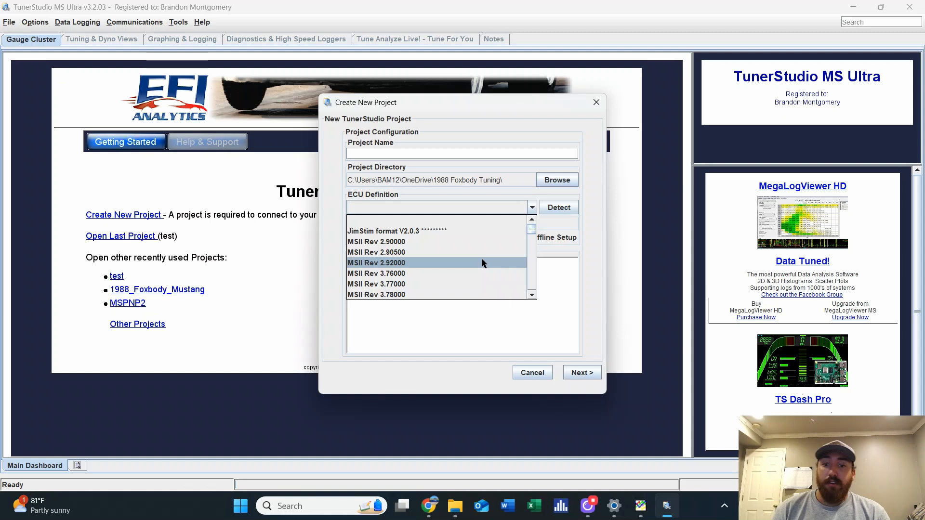
{"action": "scroll", "coordinate": [483, 263], "scroll_direction": "down", "scroll_amount": 3}
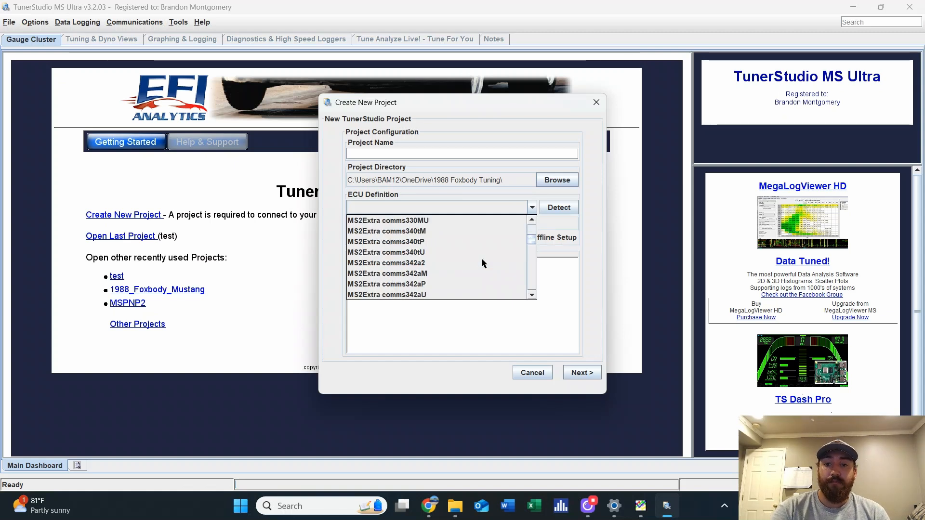
{"action": "scroll", "coordinate": [481, 263], "scroll_direction": "down", "scroll_amount": 2}
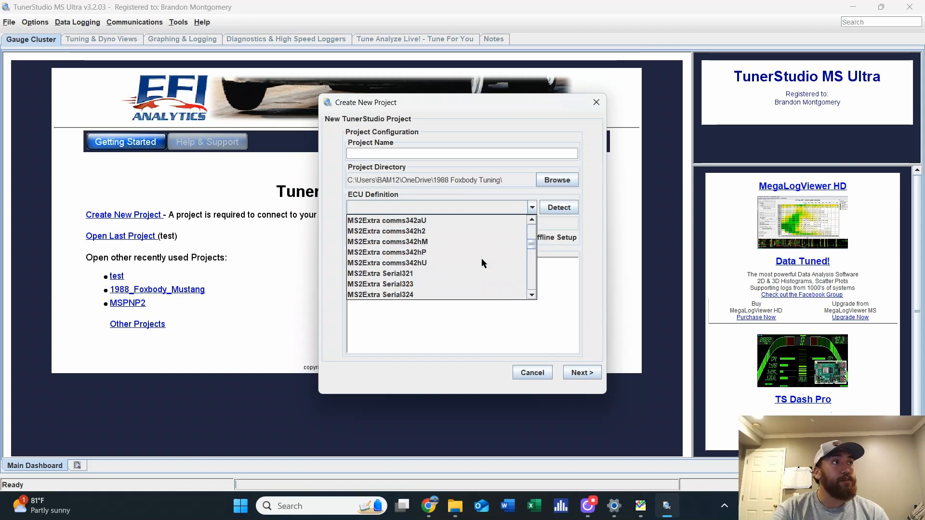
{"action": "scroll", "coordinate": [481, 263], "scroll_direction": "down", "scroll_amount": 10}
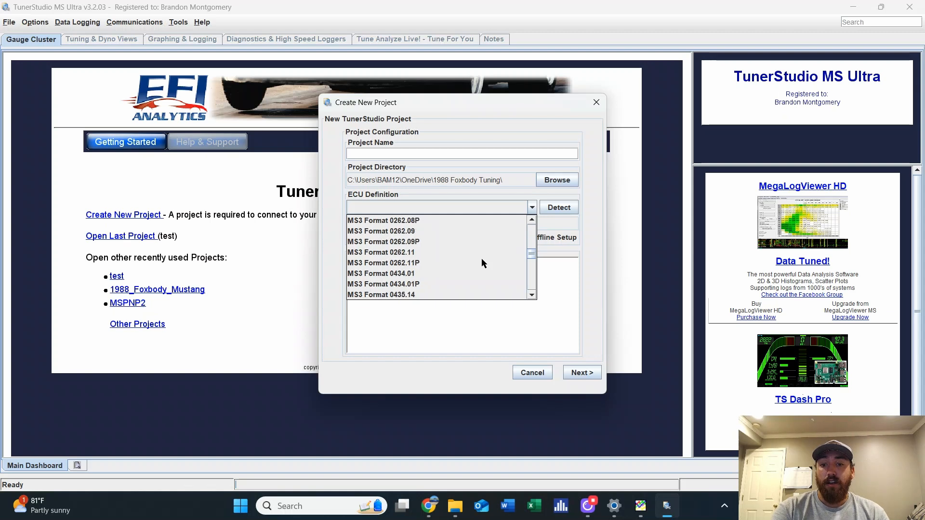
{"action": "scroll", "coordinate": [481, 258], "scroll_direction": "down", "scroll_amount": 3}
{"action": "left_click", "coordinate": [481, 258]}
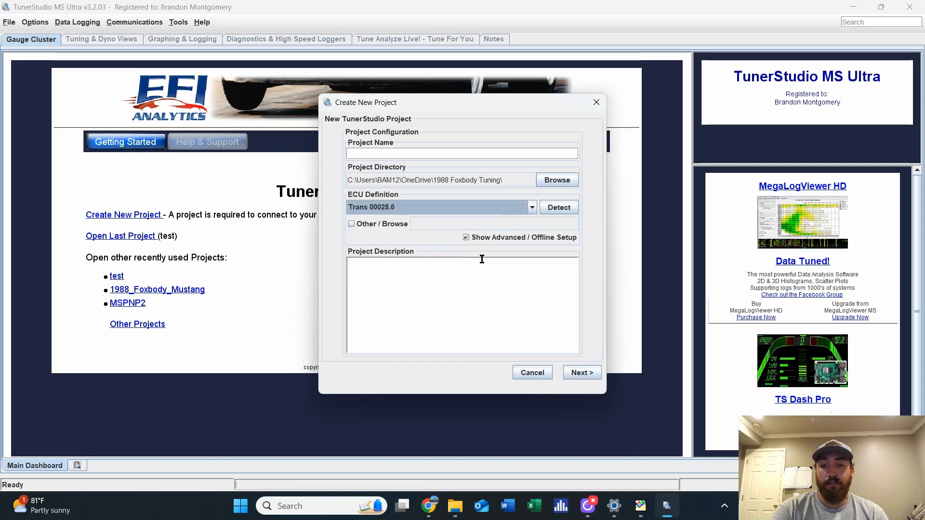
Change the new project's ECU definition to MSII Rev 3.76000
{"action": "left_click", "coordinate": [531, 208]}
{"action": "scroll", "coordinate": [486, 240], "scroll_direction": "up", "scroll_amount": 8}
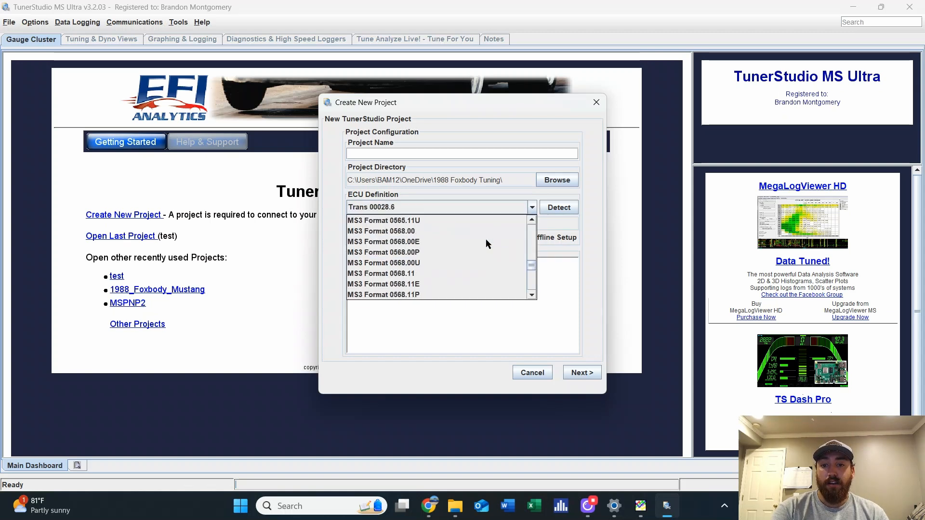
{"action": "scroll", "coordinate": [485, 243], "scroll_direction": "up", "scroll_amount": 1}
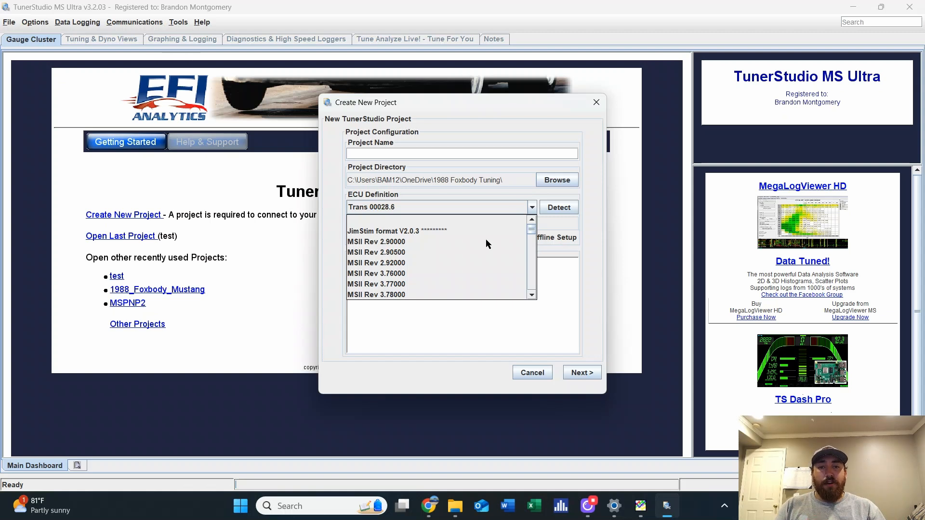
{"action": "scroll", "coordinate": [472, 265], "scroll_direction": "down", "scroll_amount": 5}
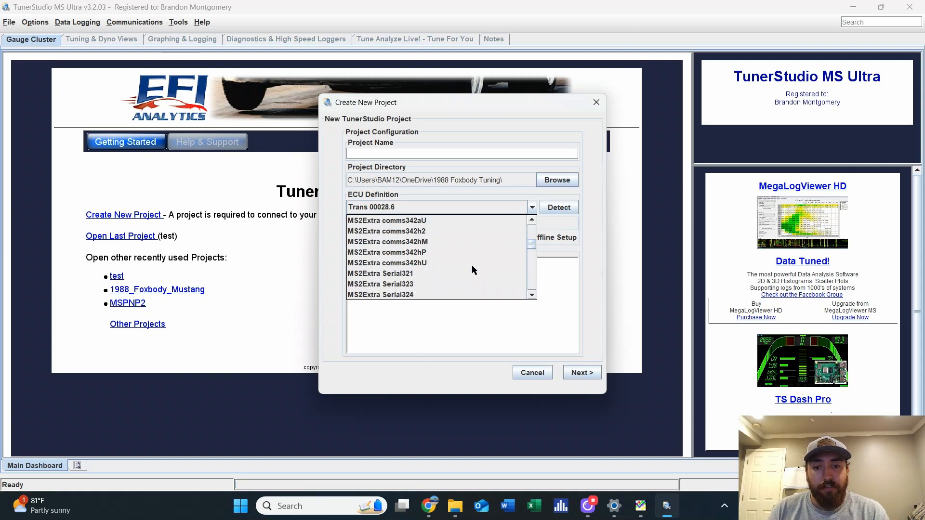
{"action": "scroll", "coordinate": [472, 266], "scroll_direction": "up", "scroll_amount": 5}
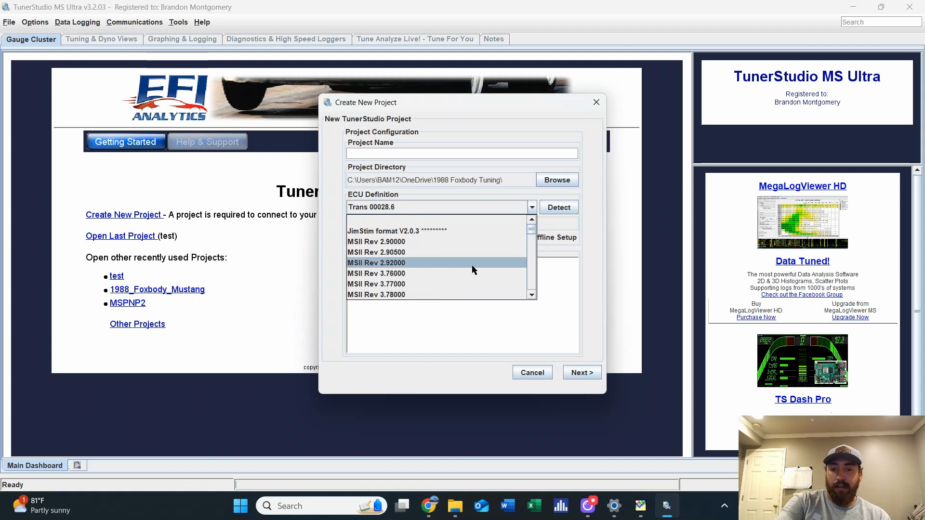
{"action": "left_click", "coordinate": [418, 274]}
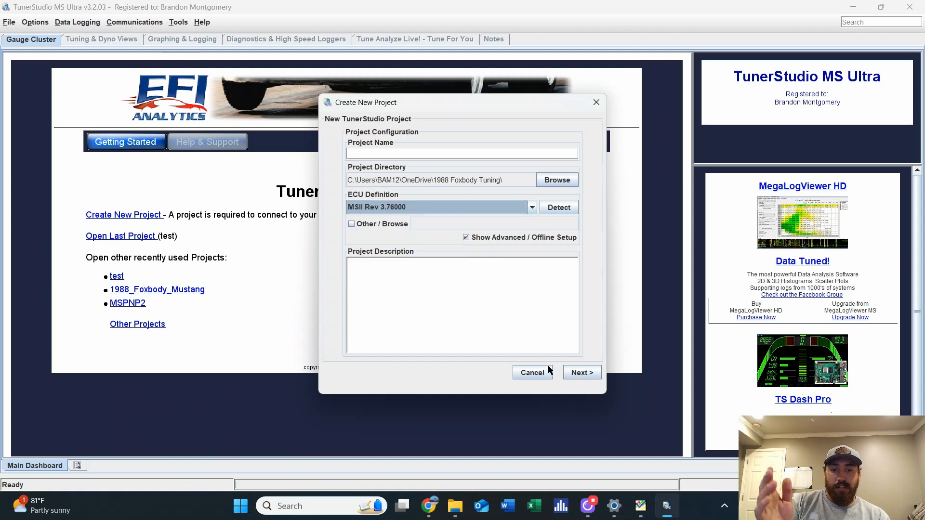
Try to continue creating the project without a name and discard the new project setup
{"action": "left_click", "coordinate": [581, 373]}
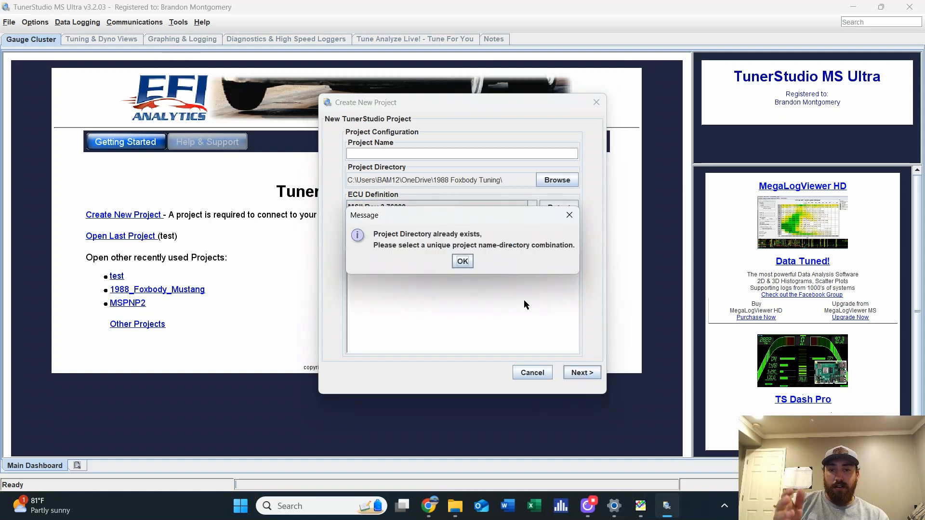
{"action": "left_click", "coordinate": [463, 265]}
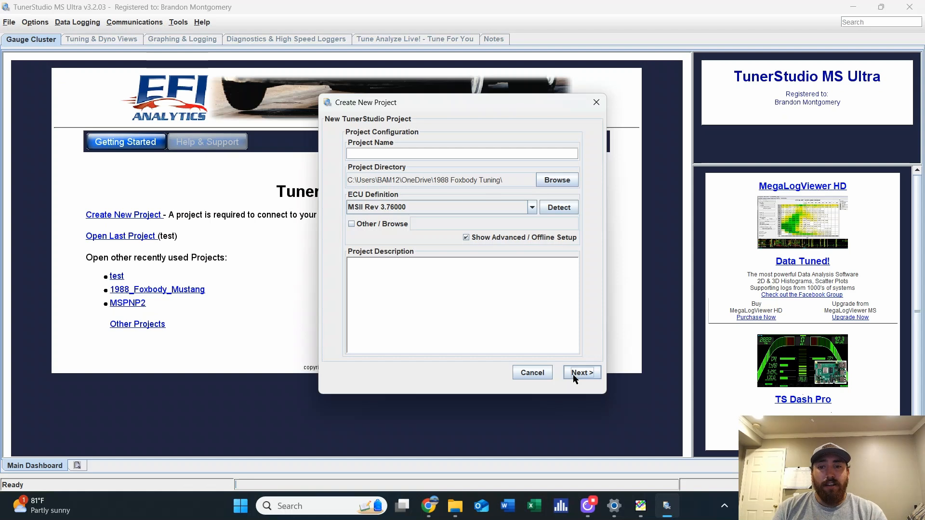
{"action": "left_click", "coordinate": [595, 104]}
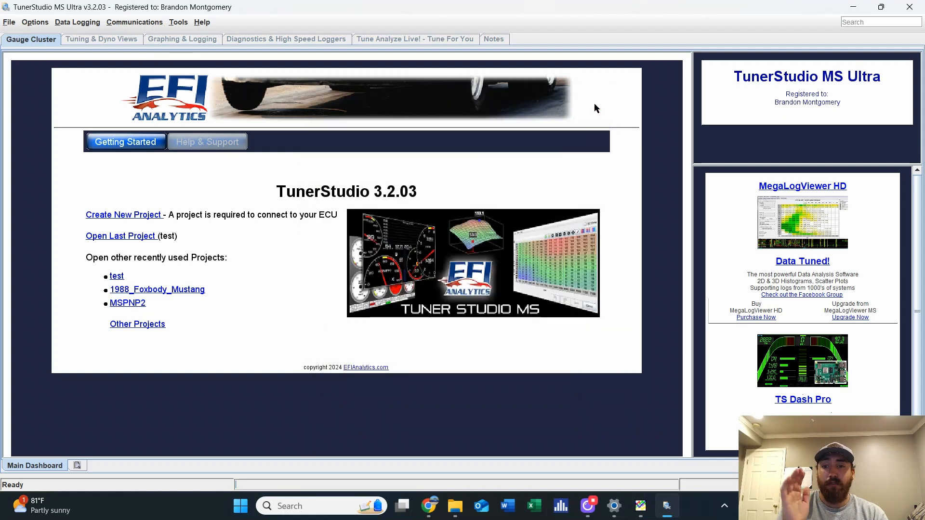
Open the recently used project named test
{"action": "left_click", "coordinate": [117, 278]}
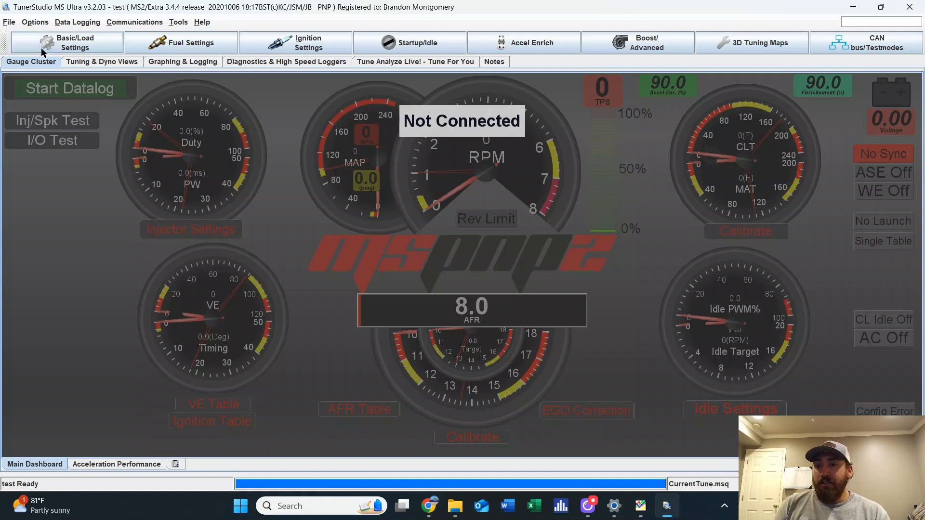
{"action": "left_click", "coordinate": [35, 22]}
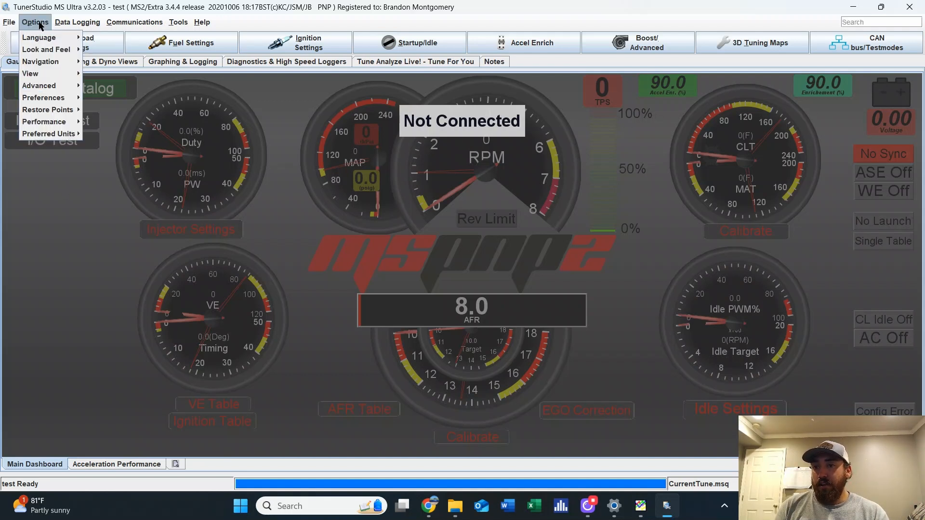
{"action": "left_click", "coordinate": [40, 22]}
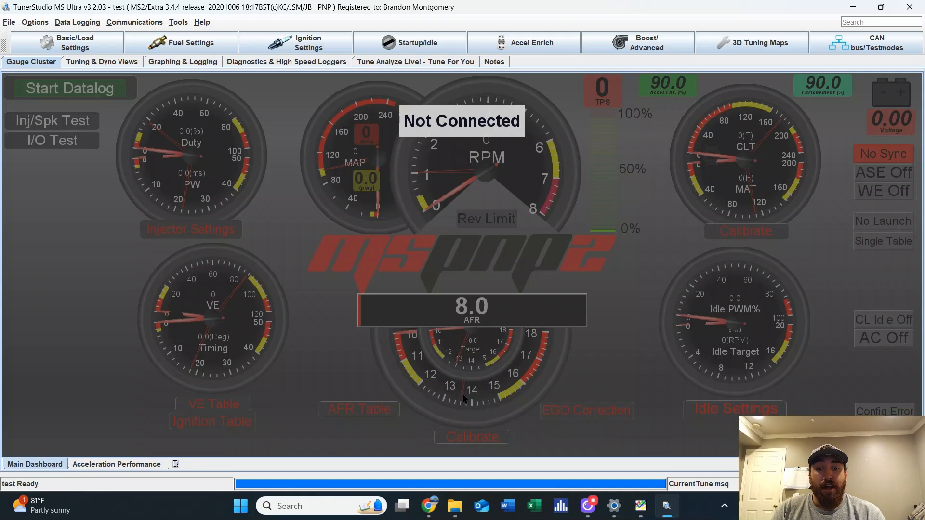
Open the EGO correction settings and choose Single Wide Band as the EGO sensor type
{"action": "left_click", "coordinate": [582, 413]}
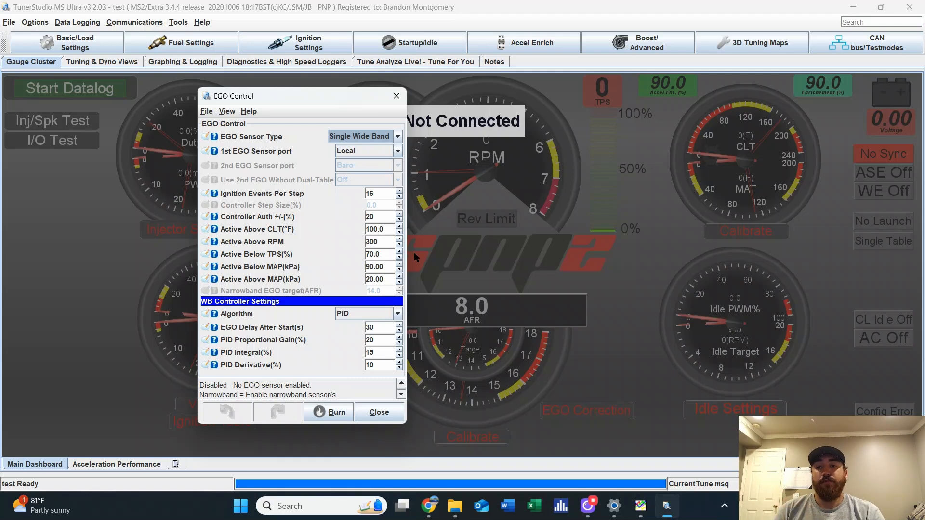
{"action": "left_click", "coordinate": [386, 139]}
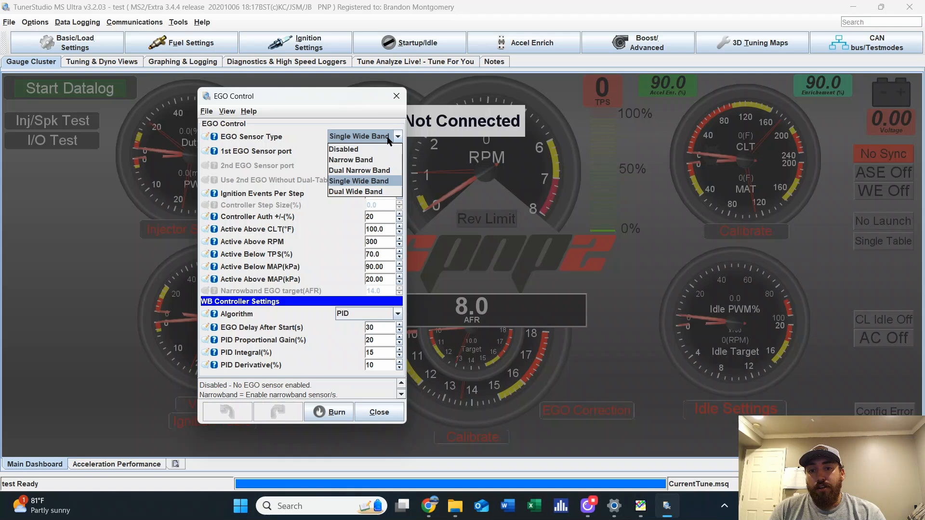
{"action": "left_click", "coordinate": [395, 186]}
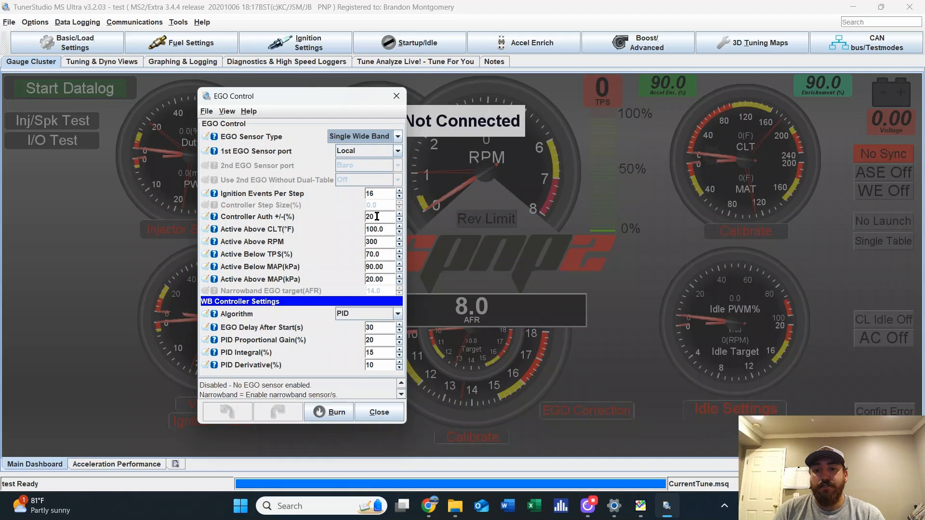
Try controller authority values of 0% and 20% in the EGO control settings
{"action": "left_click", "coordinate": [378, 216]}
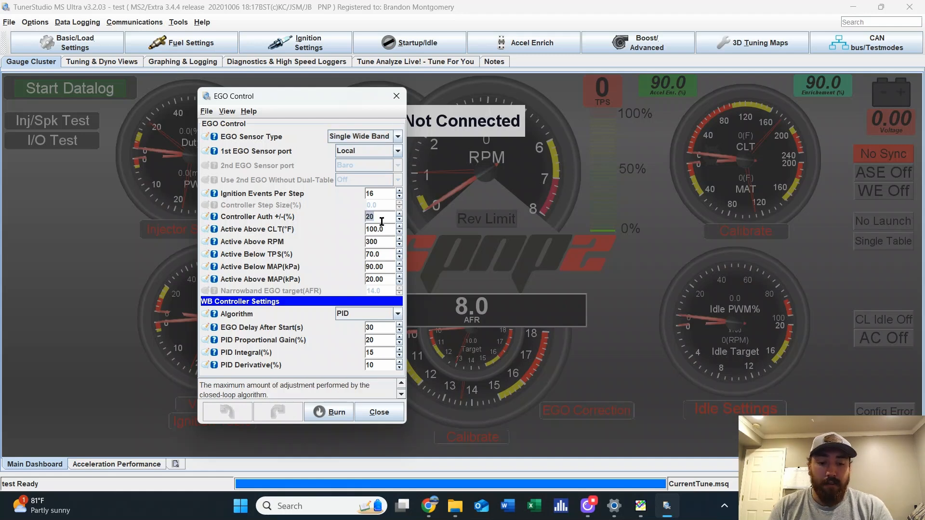
{"action": "type", "text": "0"}
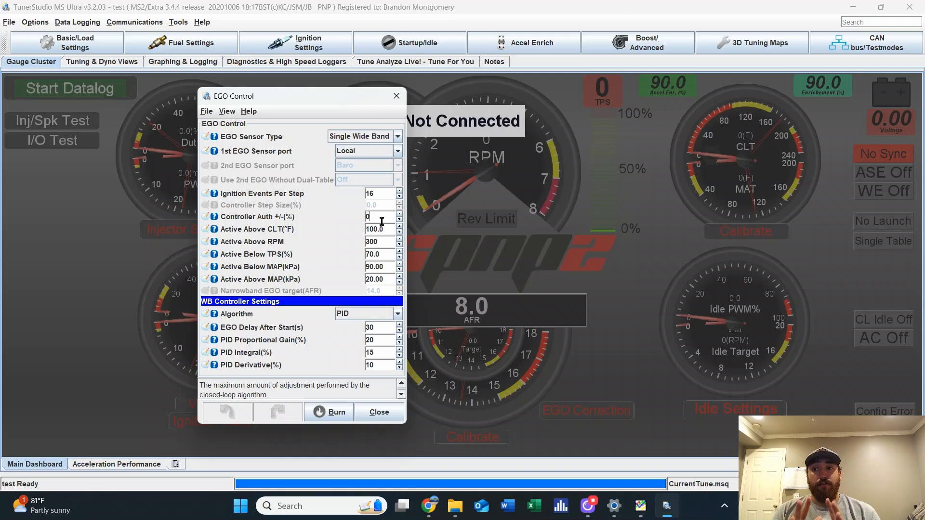
{"action": "key", "text": "BackSpace"}
{"action": "type", "text": "20"}
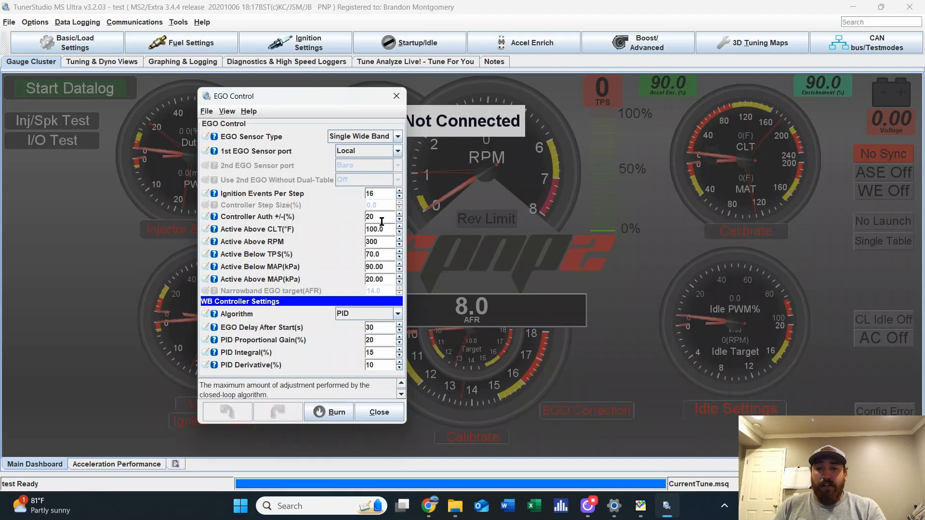
Set the EGO controller authority to 5% and close the EGO control settings
{"action": "key", "text": "BackSpace"}
{"action": "key", "text": "BackSpace"}
{"action": "type", "text": "5"}
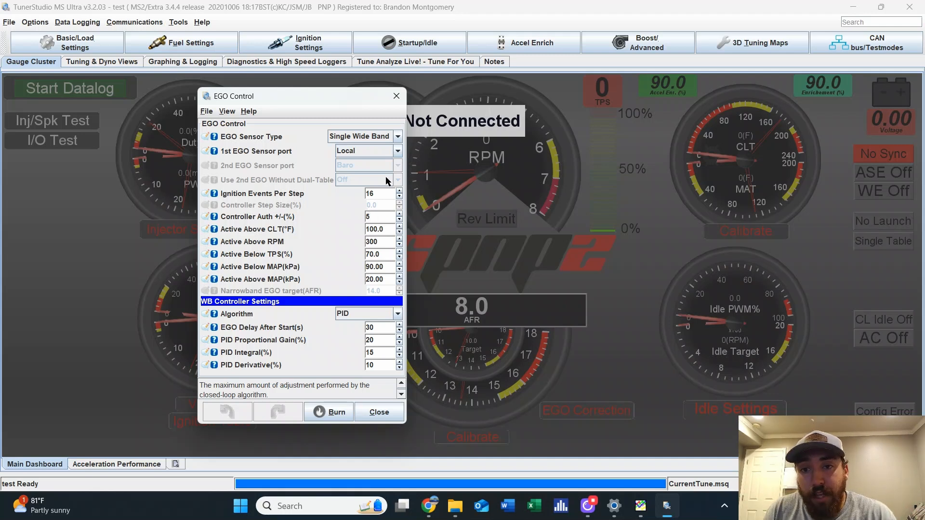
{"action": "left_click", "coordinate": [395, 96]}
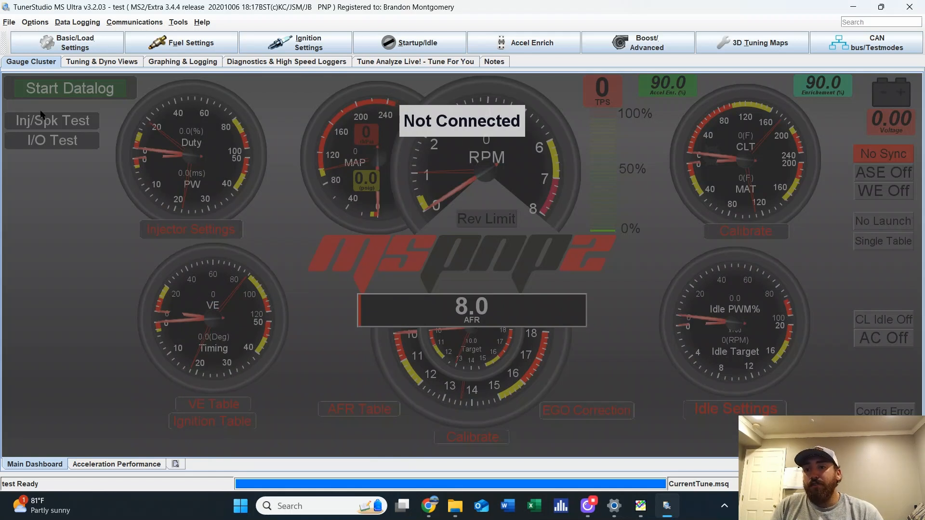
Look through the tuning and dyno views, the graphing and logging view, and the diagnostics and high speed loggers
{"action": "left_click", "coordinate": [102, 64]}
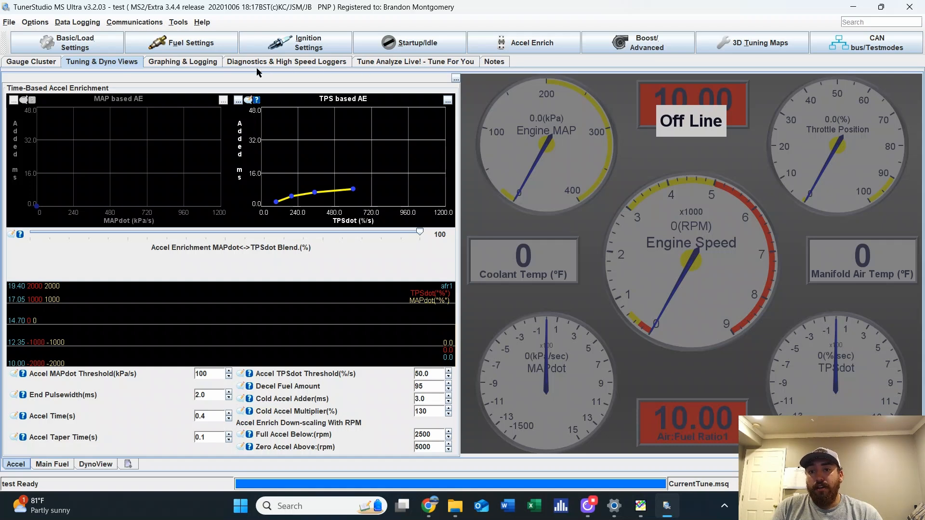
{"action": "left_click", "coordinate": [189, 62]}
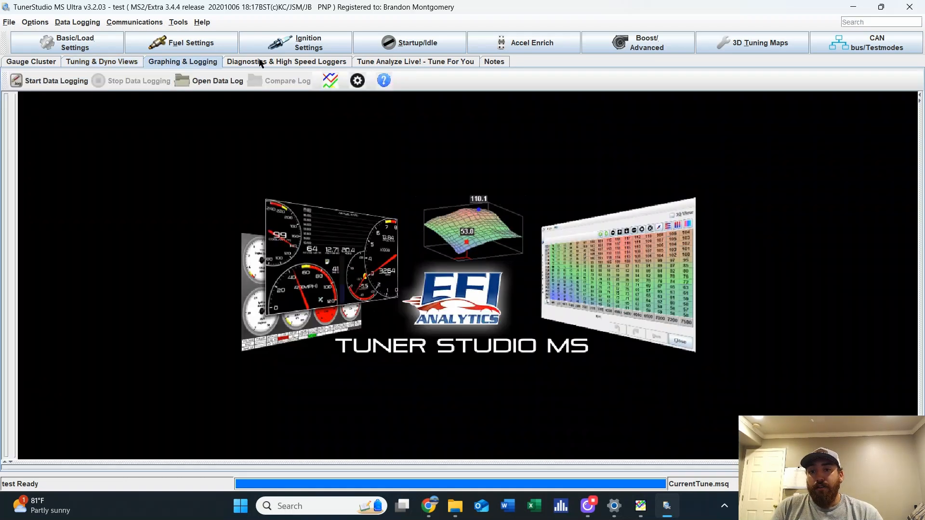
{"action": "left_click", "coordinate": [263, 62]}
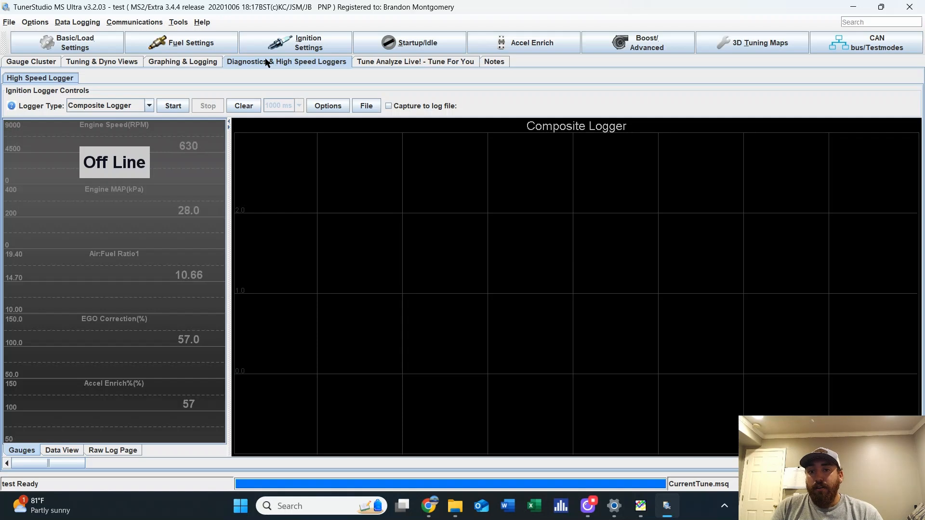
In Fuel VE Table 1 of Tune Analyze Live, set the highest fuel load axis value to 200 kPa
{"action": "left_click", "coordinate": [385, 63]}
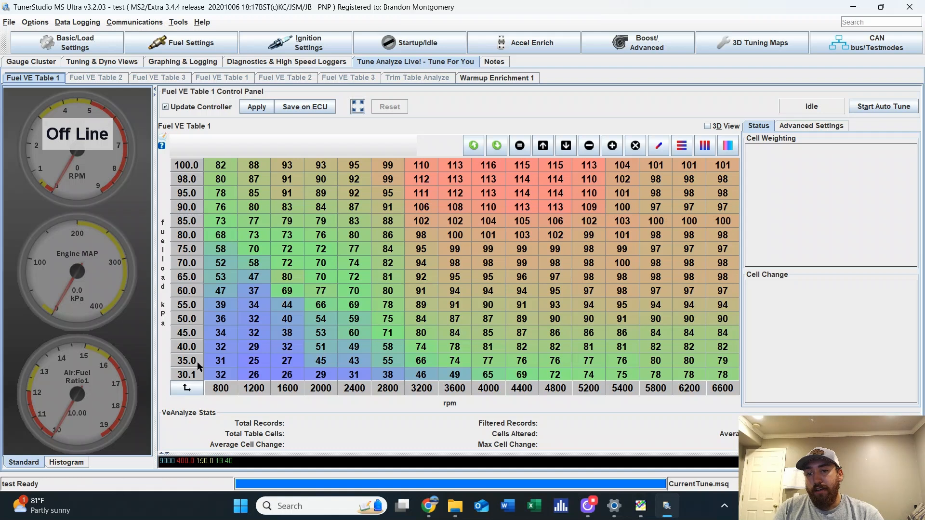
{"action": "double_click", "coordinate": [188, 168]}
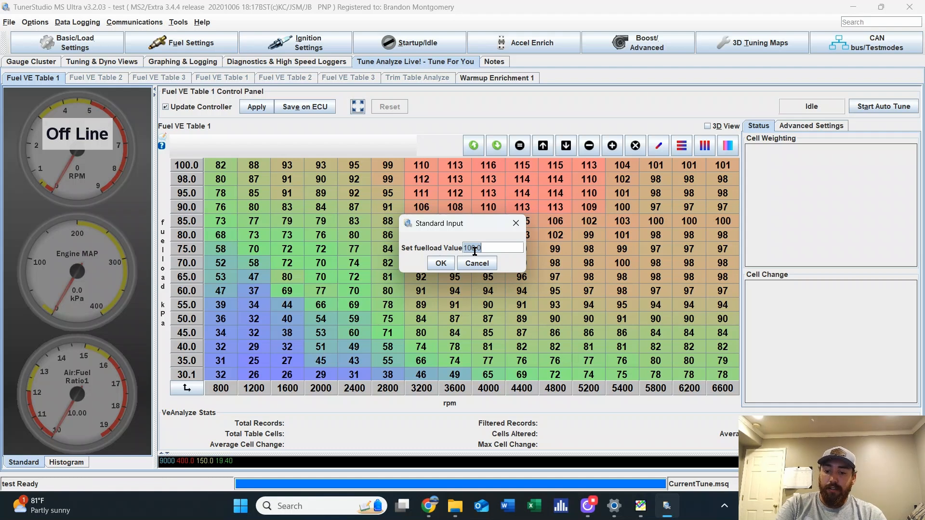
{"action": "type", "text": "200"}
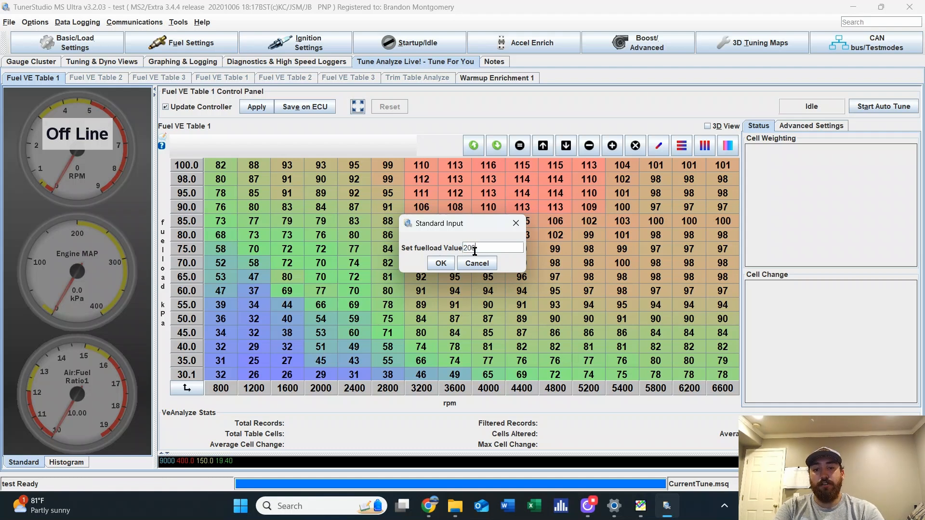
{"action": "key", "text": "Return"}
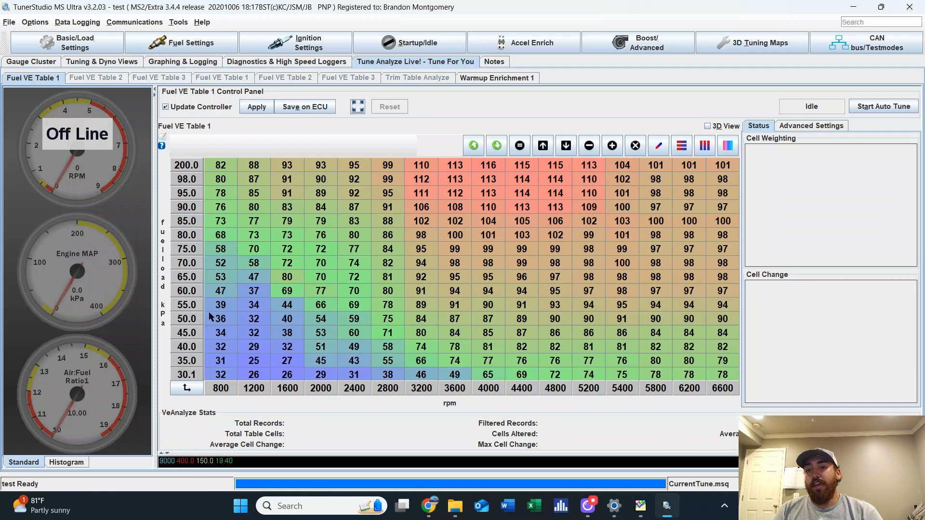
Set the highest fuel load axis value in Fuel VE Table 1 to 100 kPa
{"action": "double_click", "coordinate": [185, 166]}
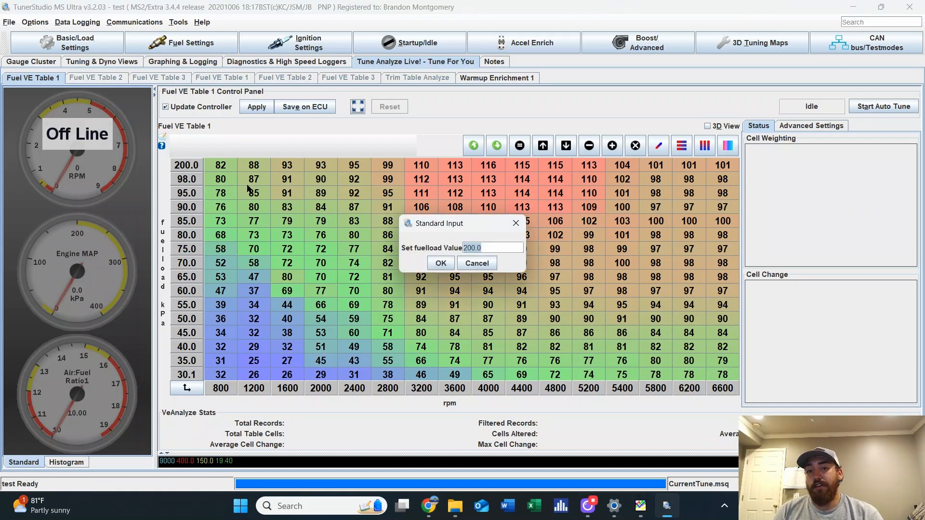
{"action": "type", "text": "100"}
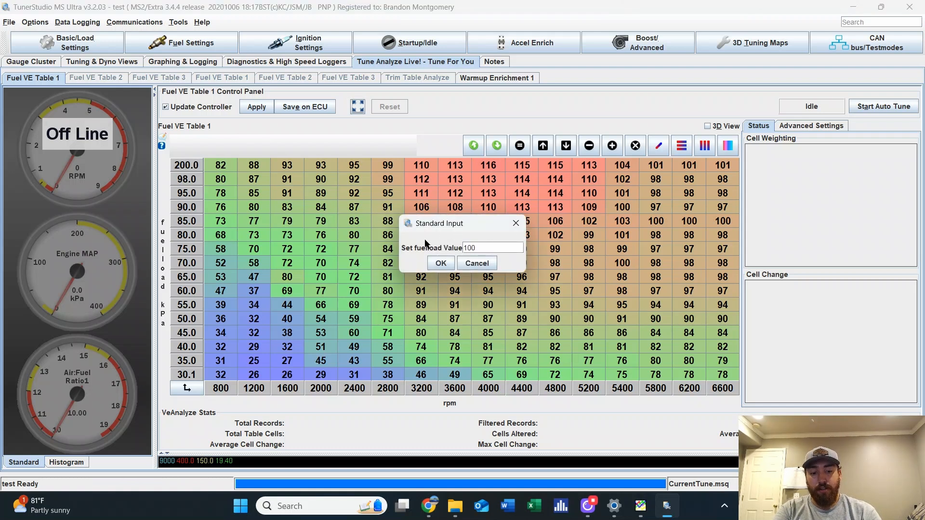
{"action": "key", "text": "Return"}
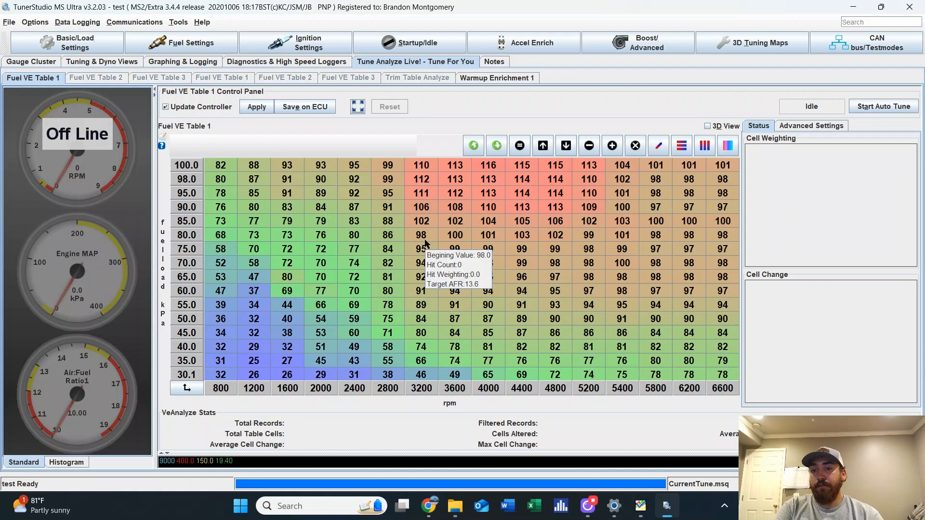
{"action": "mouse_move", "coordinate": [199, 176]}
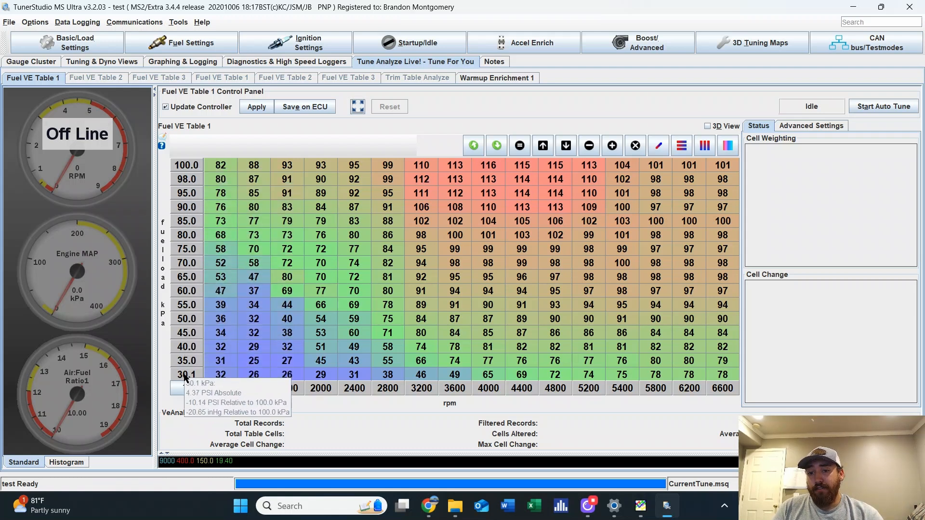
{"action": "double_click", "coordinate": [182, 163]}
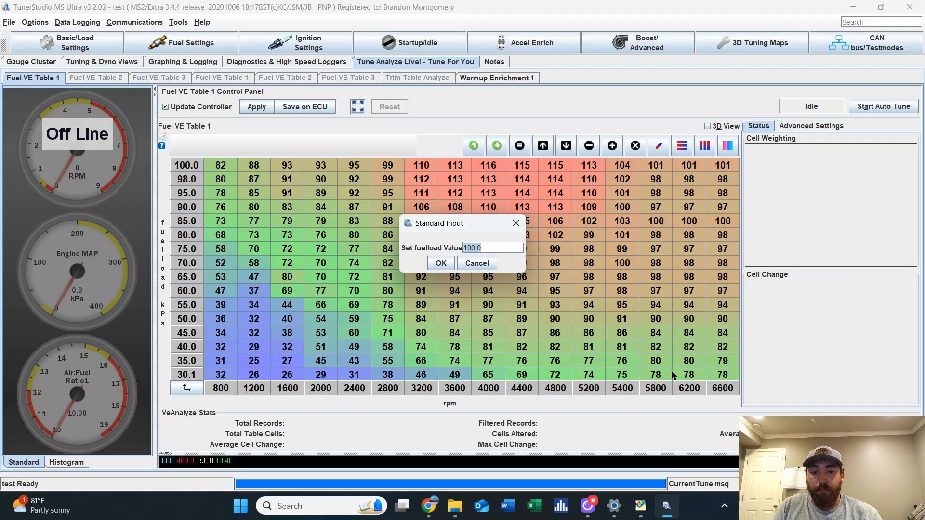
{"action": "left_click", "coordinate": [441, 263]}
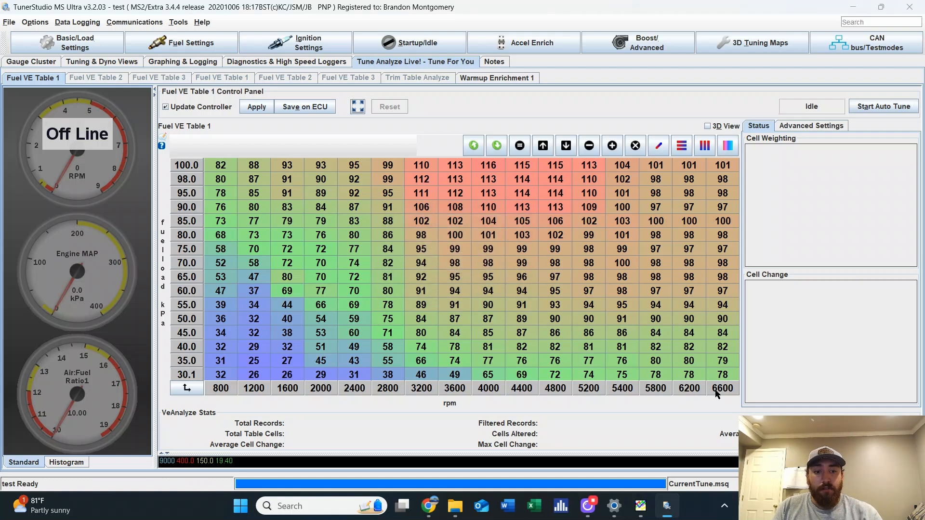
Try 8000 as the highest rpm axis value of Fuel VE Table 1
{"action": "double_click", "coordinate": [715, 393]}
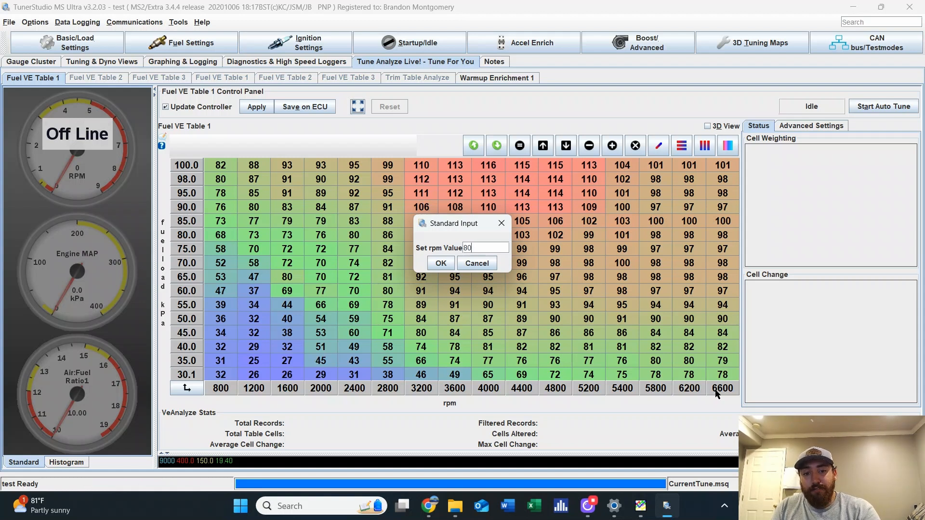
{"action": "key", "text": "Return"}
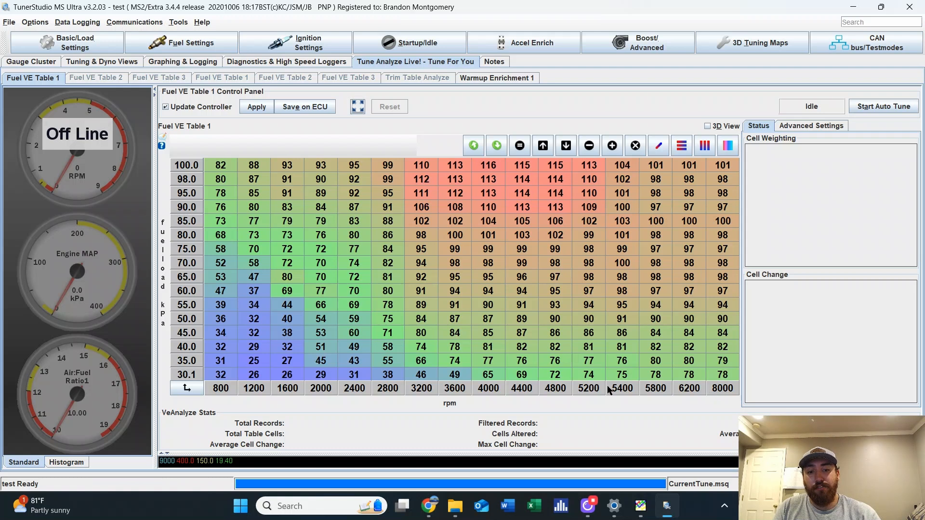
Set the highest rpm axis value of Fuel VE Table 1 to 6400
{"action": "left_click", "coordinate": [722, 388]}
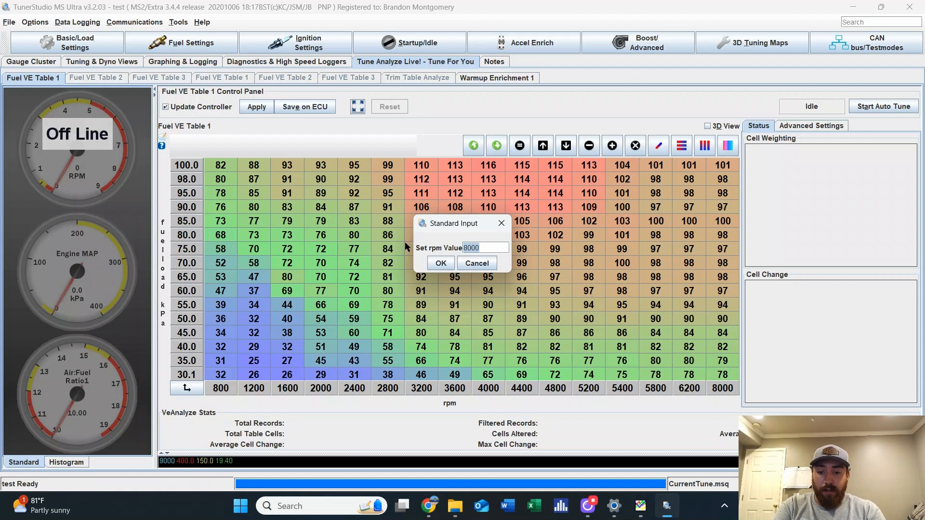
{"action": "type", "text": "6400"}
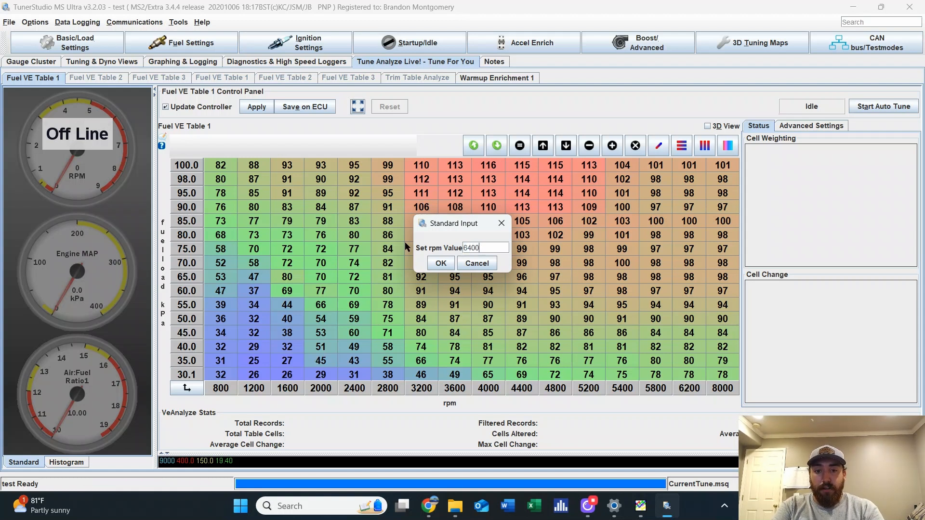
{"action": "key", "text": "Return"}
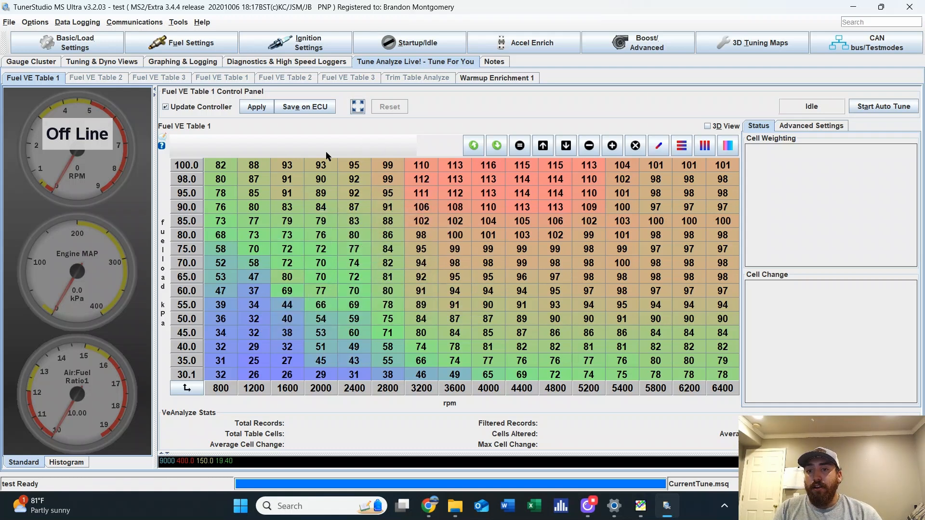
Select the VE cell at 80 kPa and 3200 rpm and move the selection through the neighbouring cells
{"action": "left_click", "coordinate": [407, 240]}
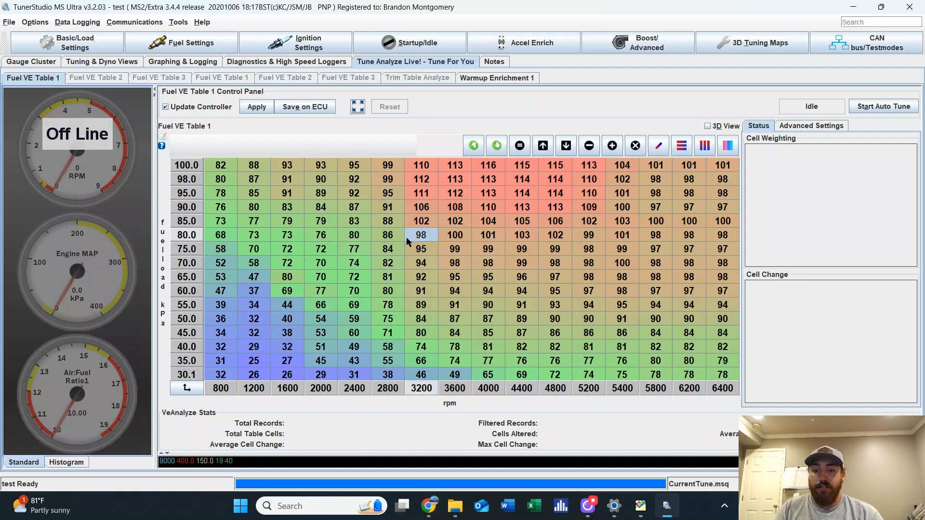
{"action": "key", "text": "Up"}
{"action": "key", "text": "Up"}
{"action": "key", "text": "Down"}
{"action": "key", "text": "Down"}
{"action": "key", "text": "Down"}
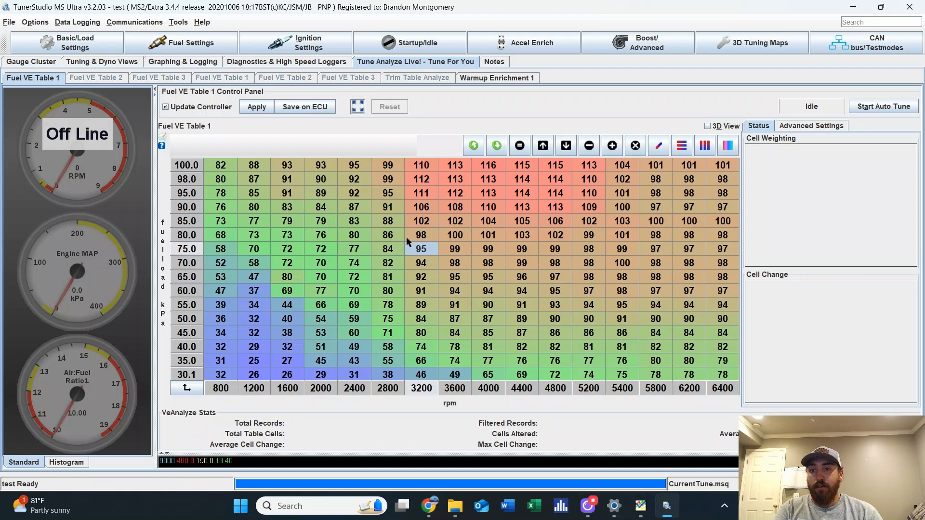
{"action": "key", "text": "Left"}
{"action": "key", "text": "Left"}
{"action": "key", "text": "Left"}
{"action": "key", "text": "Right"}
{"action": "key", "text": "Right"}
{"action": "key", "text": "Right"}
{"action": "key", "text": "Left"}
{"action": "key", "text": "Left"}
{"action": "key", "text": "Left"}
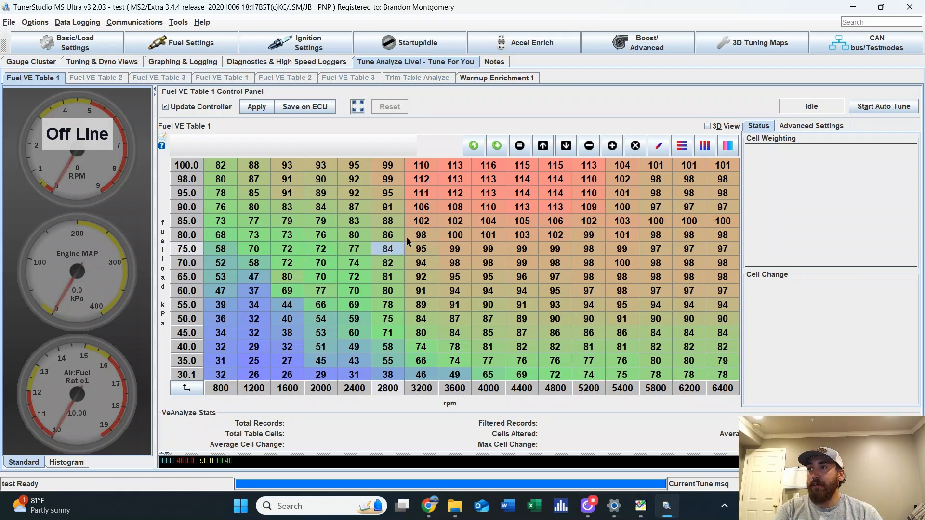
Set the VE cell at 75 kPa and 2400 rpm to 33 and restore its original value
{"action": "double_click", "coordinate": [360, 247]}
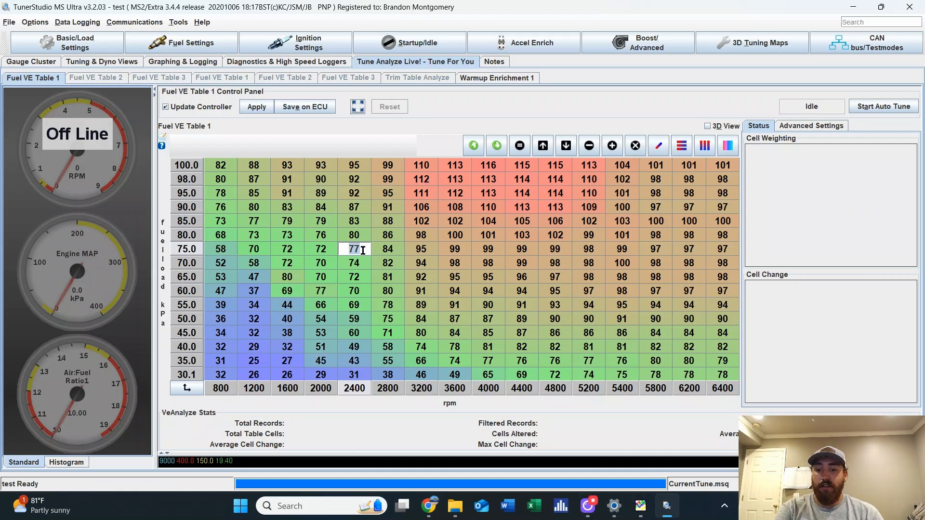
{"action": "type", "text": "33"}
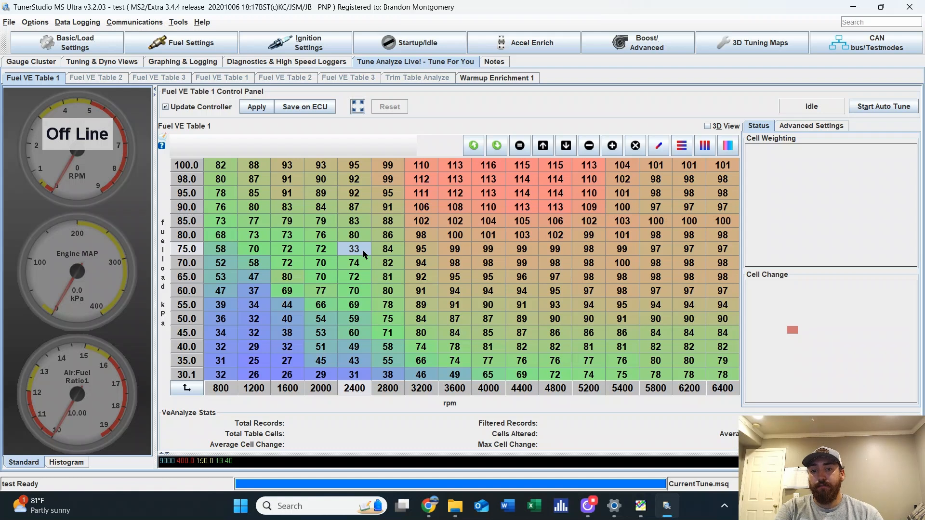
{"action": "double_click", "coordinate": [355, 248]}
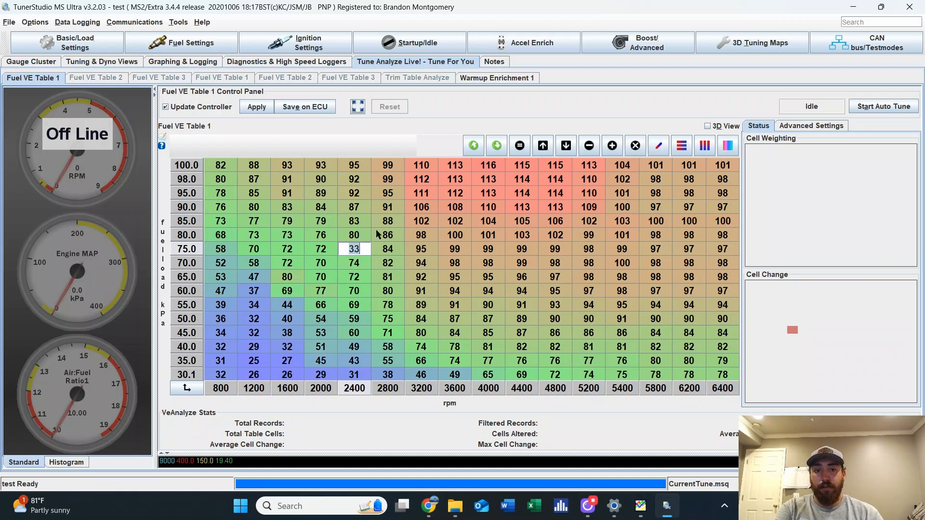
{"action": "left_click", "coordinate": [383, 263]}
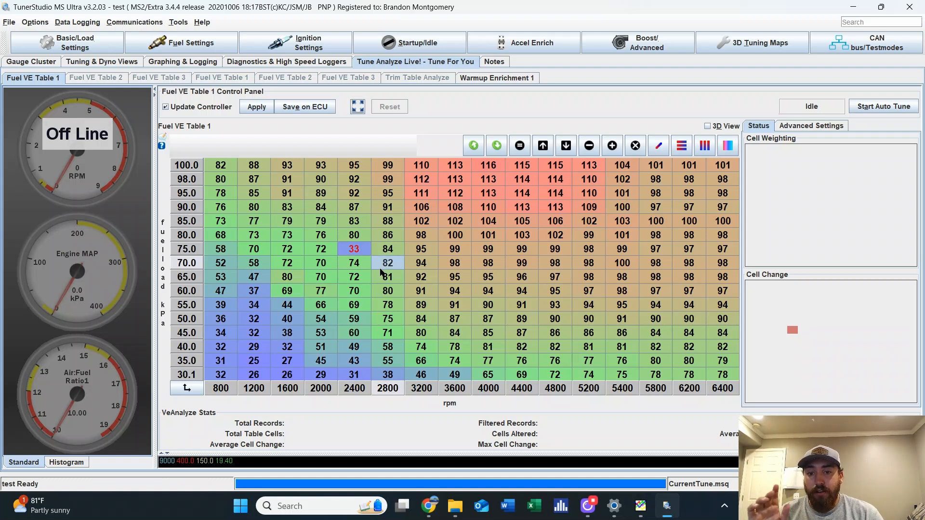
{"action": "right_click", "coordinate": [365, 251]}
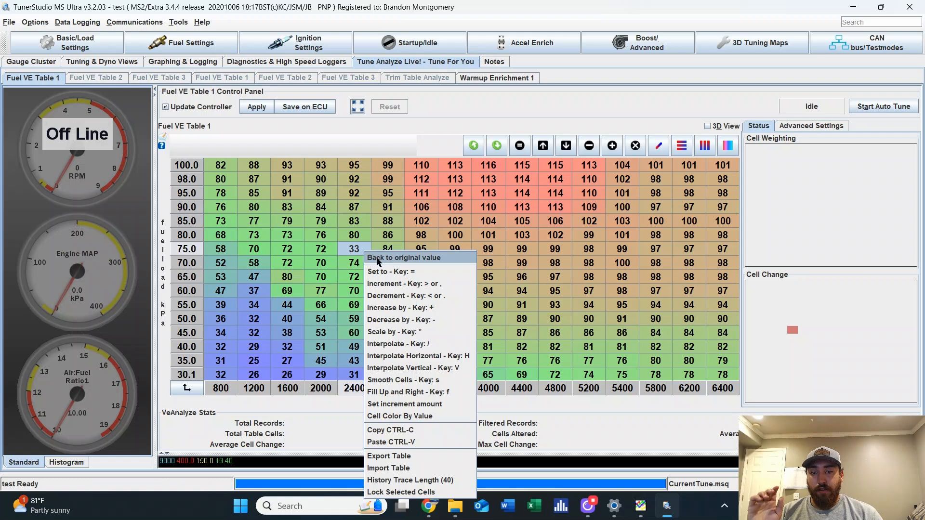
{"action": "left_click", "coordinate": [377, 257]}
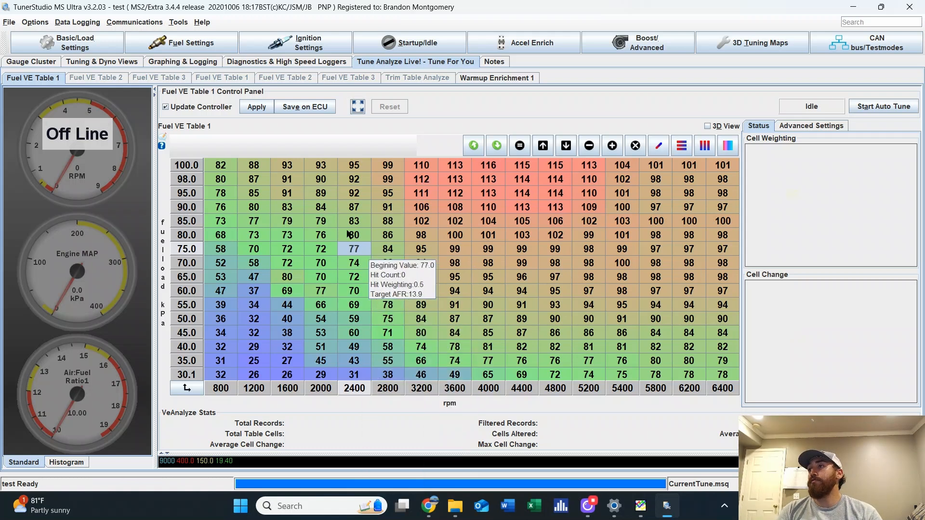
Select the VE cells from 60 to 98 kPa and 1200 to 4800 rpm and return them to their original values
{"action": "left_click", "coordinate": [524, 290]}
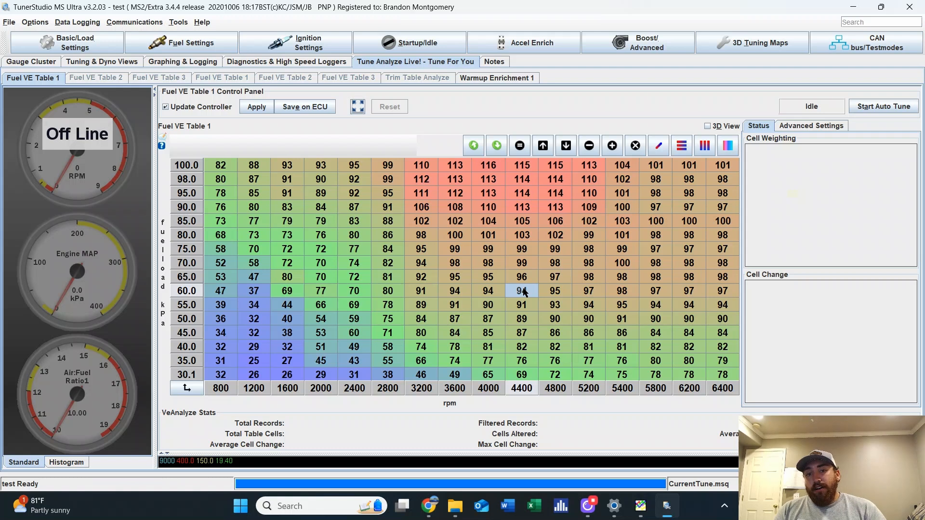
{"action": "left_click_drag", "start_coordinate": [267, 185], "coordinate": [553, 289]}
{"action": "right_click", "coordinate": [484, 256]}
{"action": "left_click", "coordinate": [501, 261]}
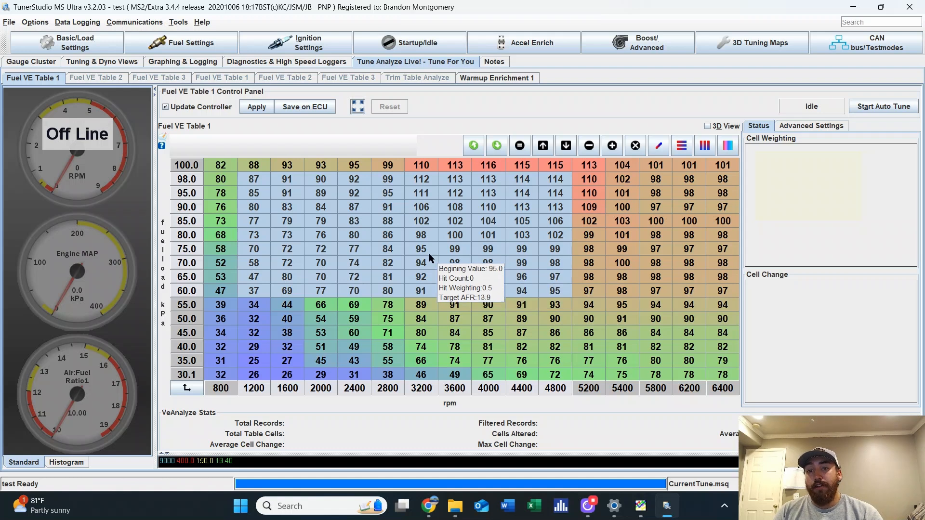
Increase the VE cells from 45 to 95 kPa and 800 to 3200 rpm by 1
{"action": "left_click_drag", "start_coordinate": [220, 193], "coordinate": [409, 334]}
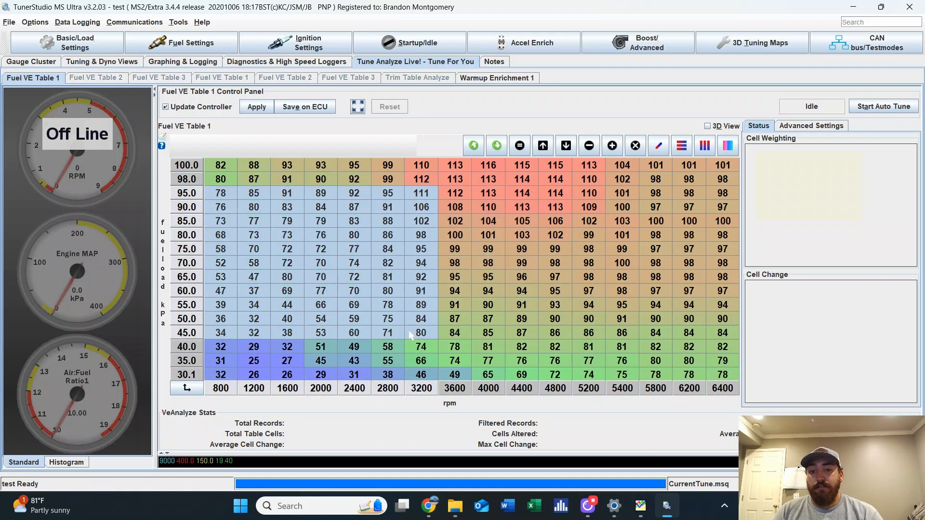
{"action": "right_click", "coordinate": [379, 299]}
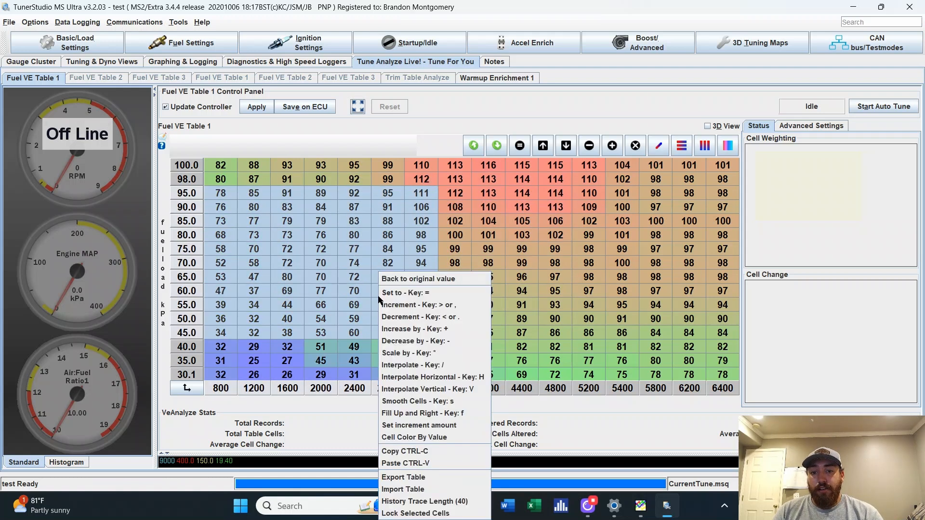
{"action": "left_click", "coordinate": [443, 335]}
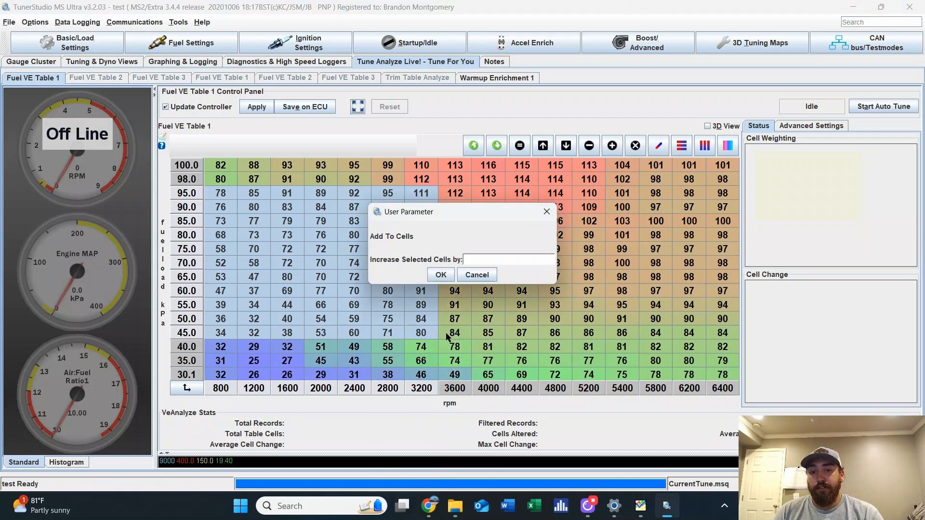
{"action": "type", "text": "1"}
{"action": "key", "text": "Return"}
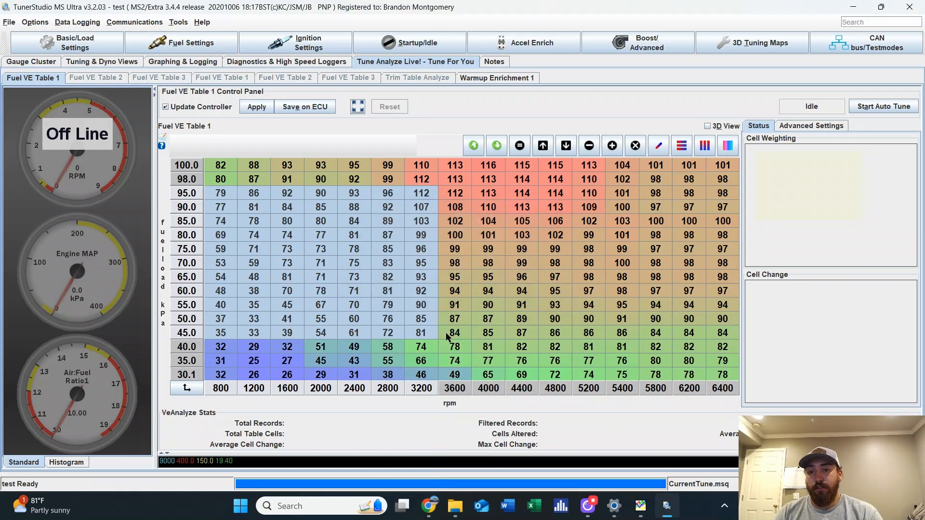
Scale the selected block of VE cells by a factor of 1.1
{"action": "right_click", "coordinate": [342, 247]}
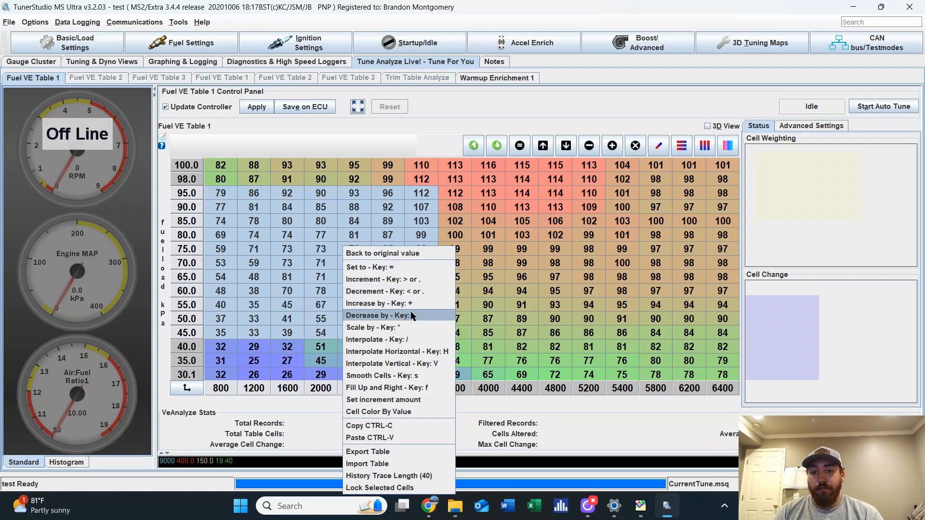
{"action": "left_click", "coordinate": [409, 328]}
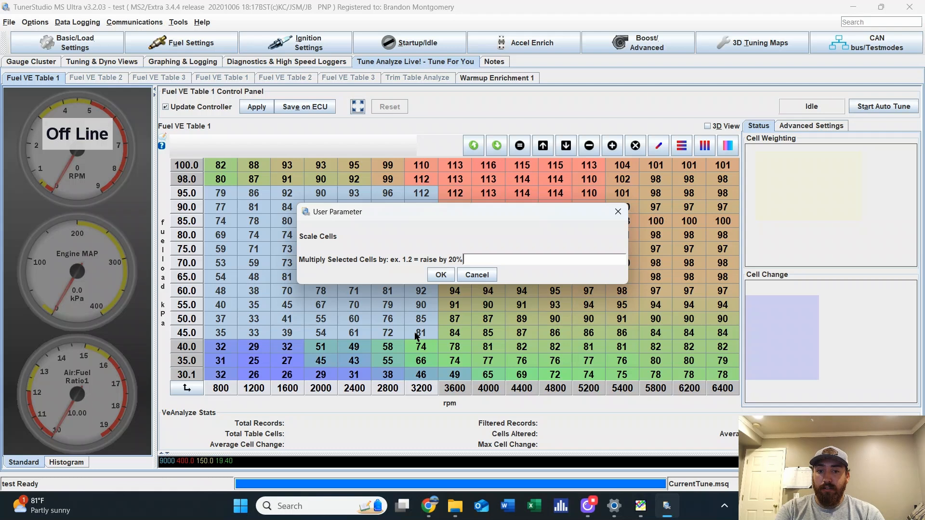
{"action": "type", "text": "1.1"}
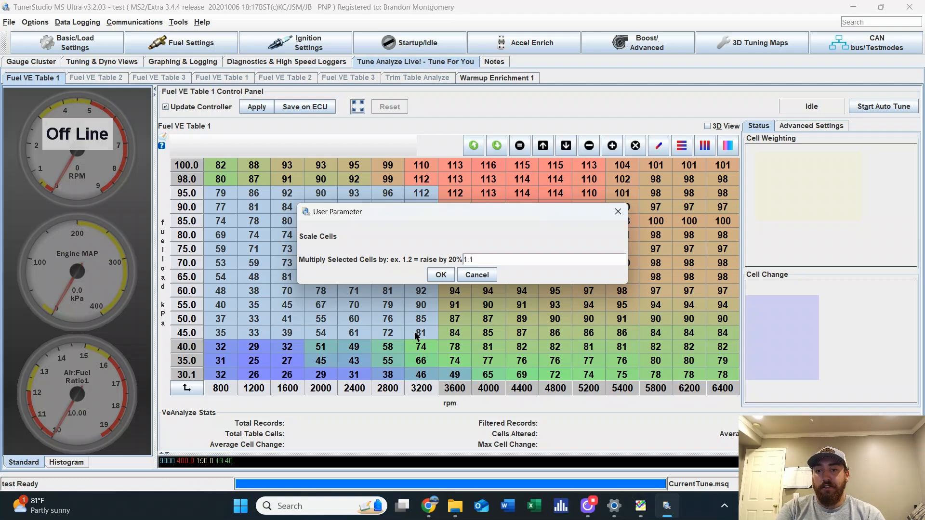
{"action": "key", "text": "Return"}
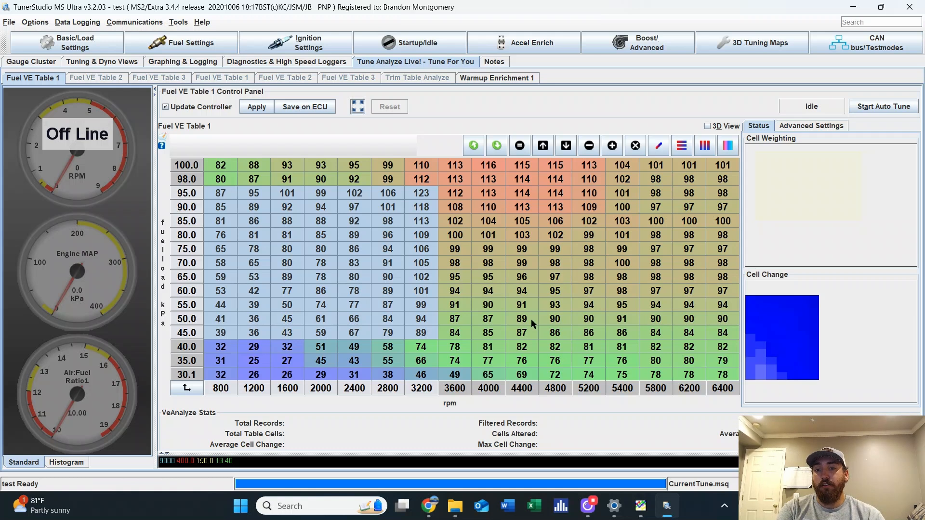
Return the selected block of VE cells to its original values and clear the block selection
{"action": "right_click", "coordinate": [389, 276]}
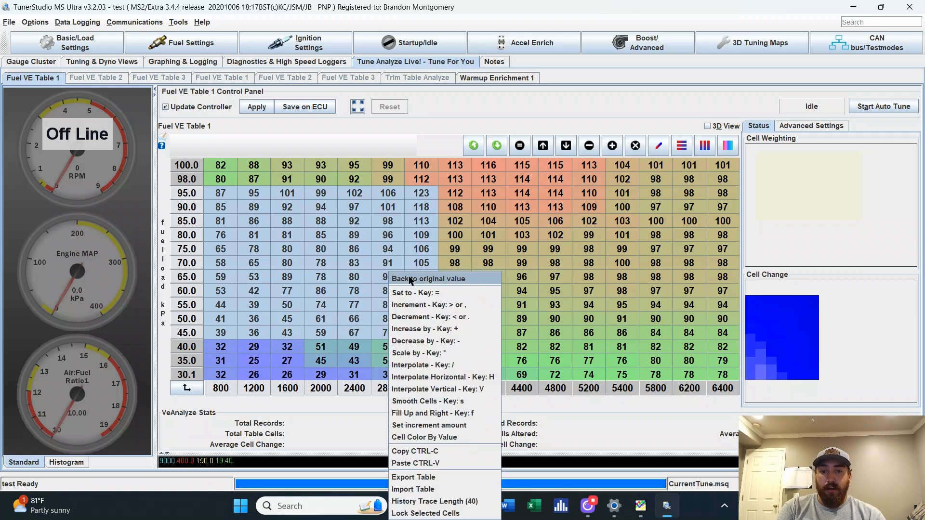
{"action": "left_click", "coordinate": [409, 279]}
{"action": "right_click", "coordinate": [346, 254]}
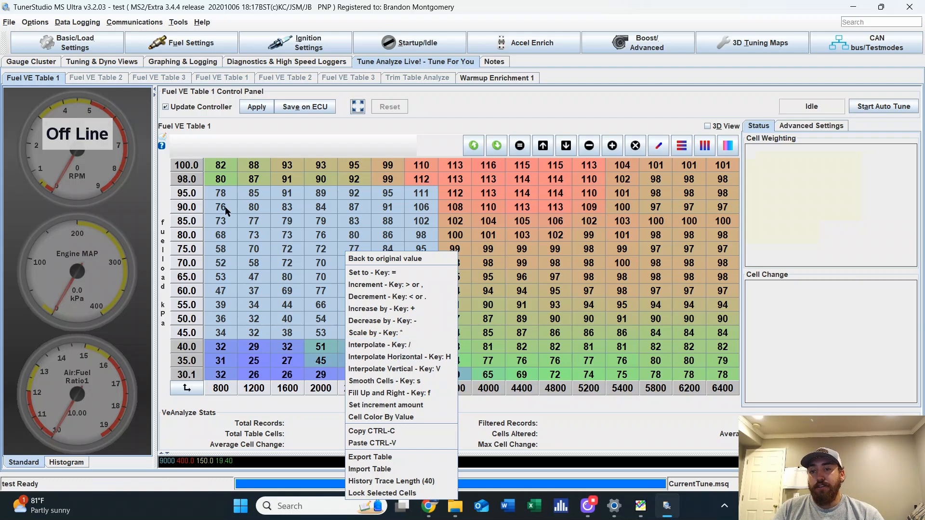
{"action": "mouse_move", "coordinate": [226, 211]}
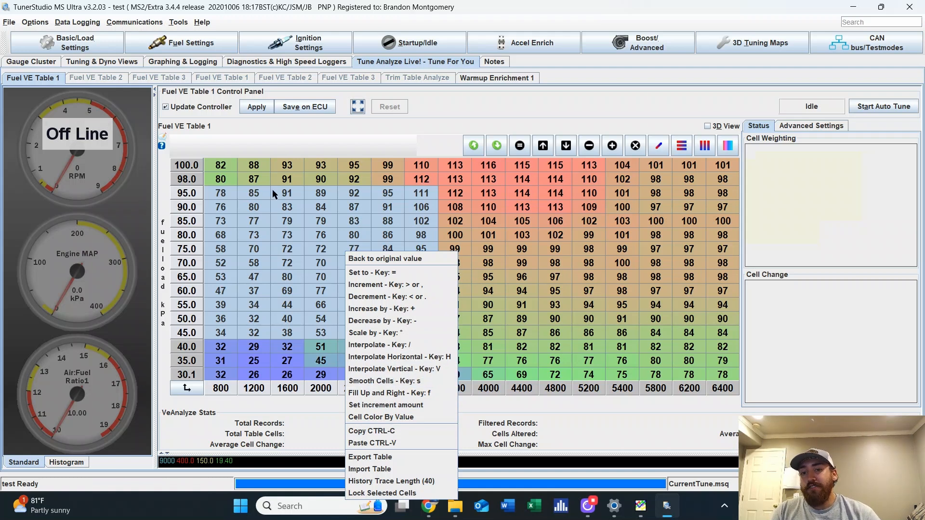
{"action": "left_click", "coordinate": [622, 251]}
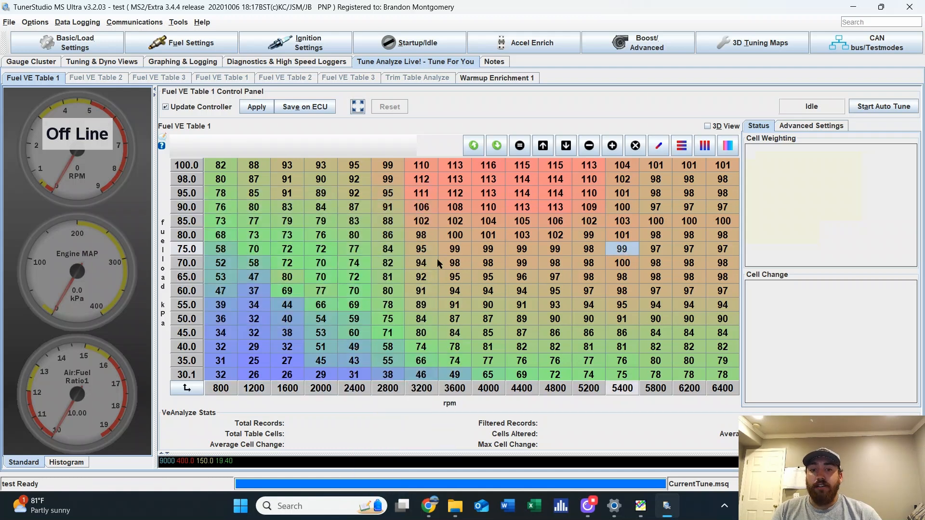
Open Fuel VE Table 1 in 3D and lower the 1600 rpm points to 67 at 70 kPa and 66 at 65 kPa
{"action": "left_click", "coordinate": [726, 45]}
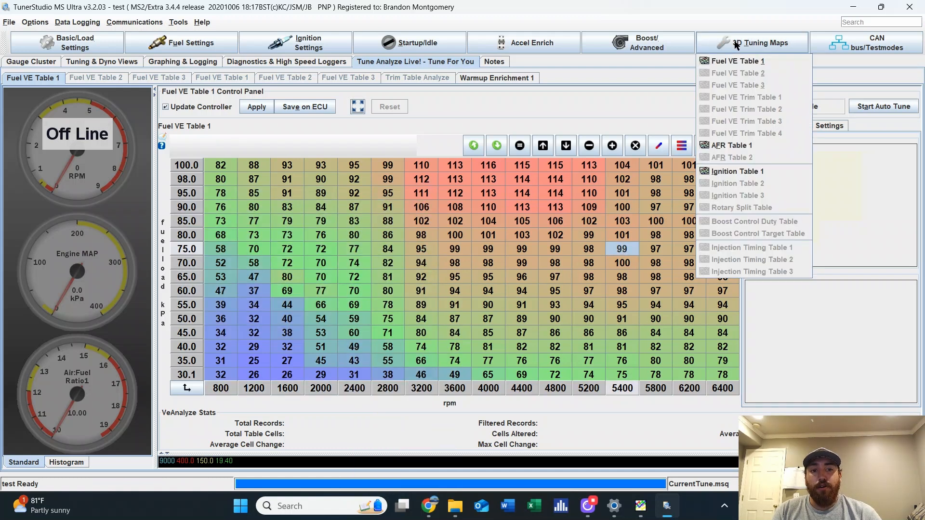
{"action": "left_click", "coordinate": [735, 62]}
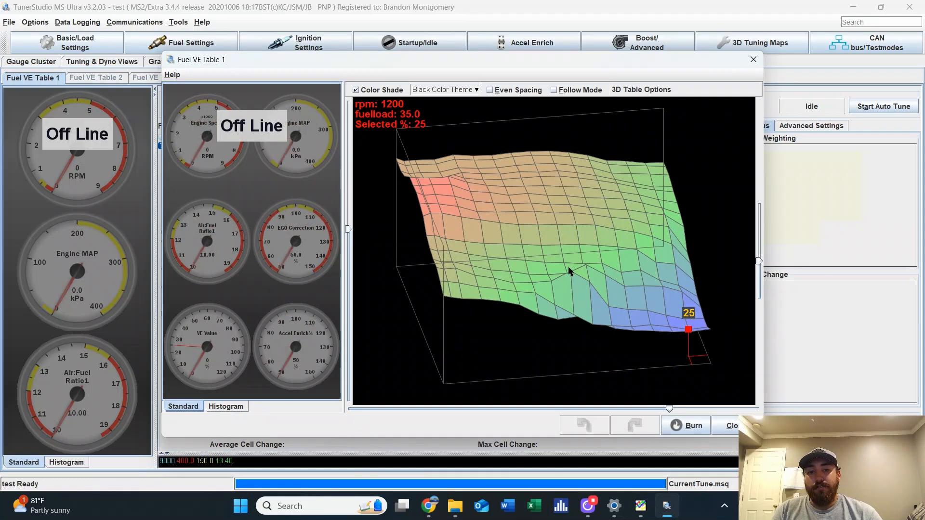
{"action": "left_click", "coordinate": [551, 281]}
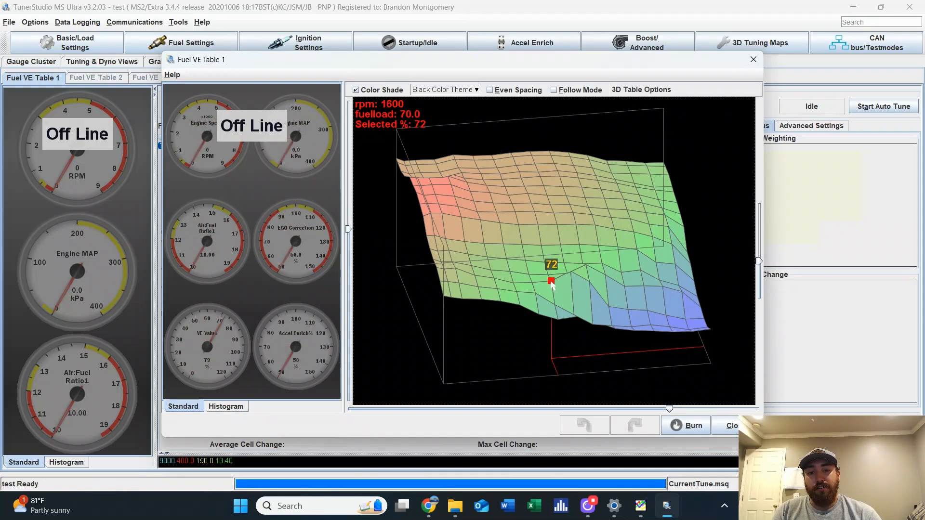
{"action": "left_click_drag", "start_coordinate": [550, 281], "coordinate": [551, 286]}
{"action": "left_click", "coordinate": [570, 272]}
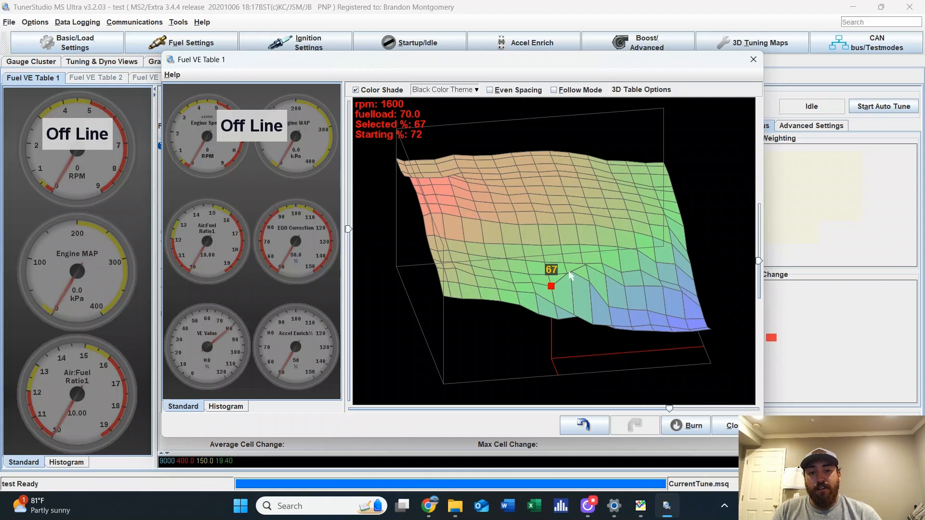
{"action": "left_click_drag", "start_coordinate": [570, 272], "coordinate": [570, 287]}
Lower the 60 kPa points on the 3D VE surface to 60 at 2000 rpm and 65 at 1600 rpm
{"action": "left_click_drag", "start_coordinate": [497, 342], "coordinate": [404, 289]}
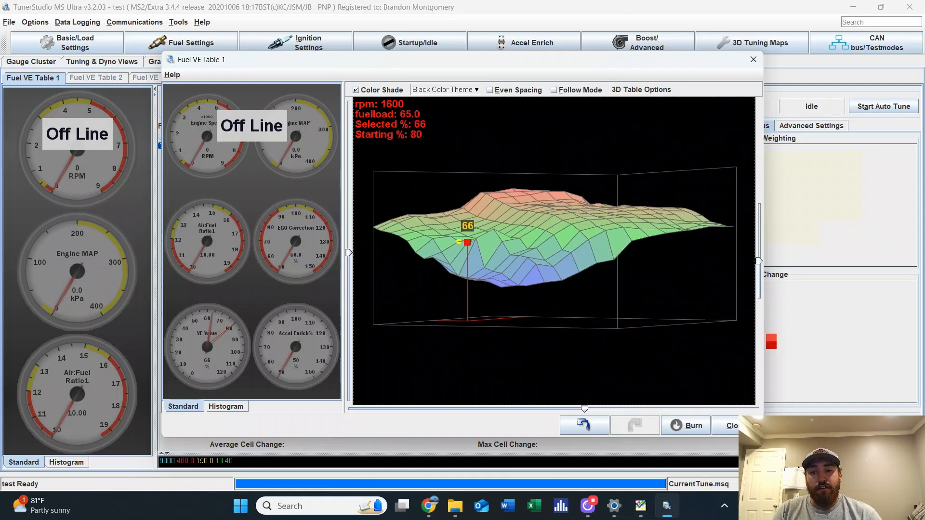
{"action": "left_click", "coordinate": [494, 232]}
{"action": "left_click_drag", "start_coordinate": [494, 227], "coordinate": [477, 252]}
{"action": "left_click", "coordinate": [476, 246]}
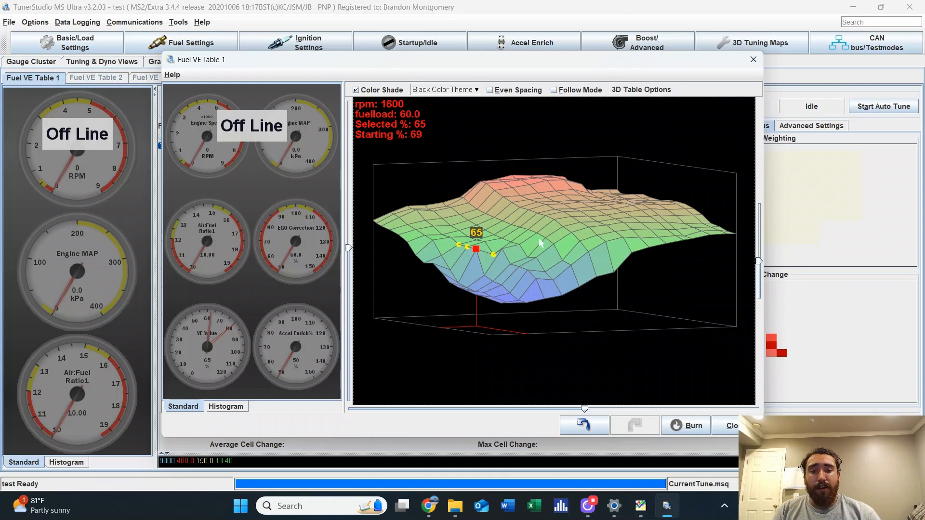
{"action": "left_click_drag", "start_coordinate": [538, 238], "coordinate": [675, 233]}
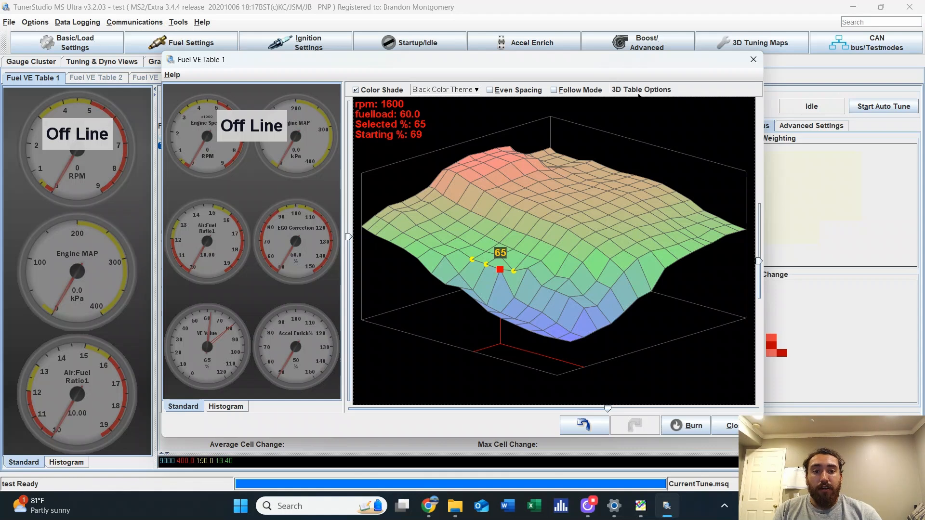
Preview the 3D VE table in the Gray Color Theme and return it to the Black Color Theme
{"action": "left_click", "coordinate": [477, 90]}
{"action": "left_click", "coordinate": [460, 116]}
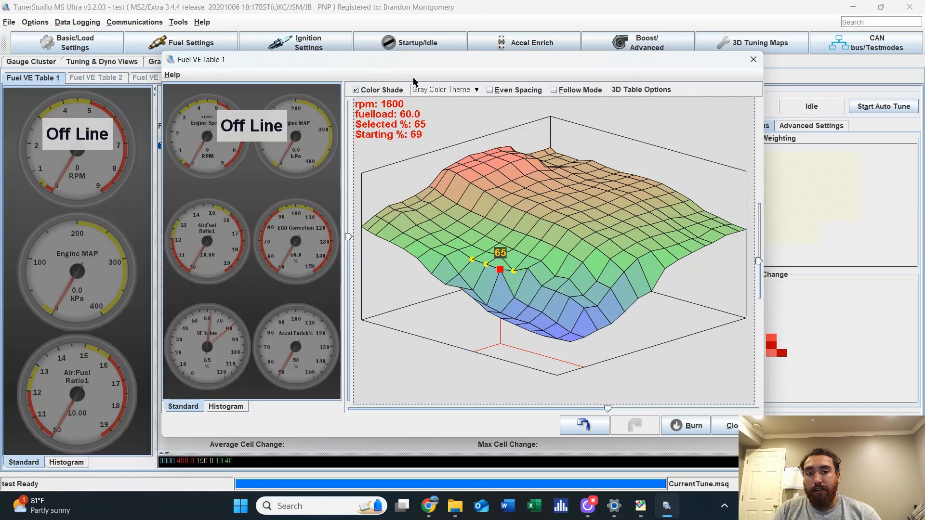
{"action": "left_click", "coordinate": [477, 90]}
{"action": "left_click", "coordinate": [448, 124]}
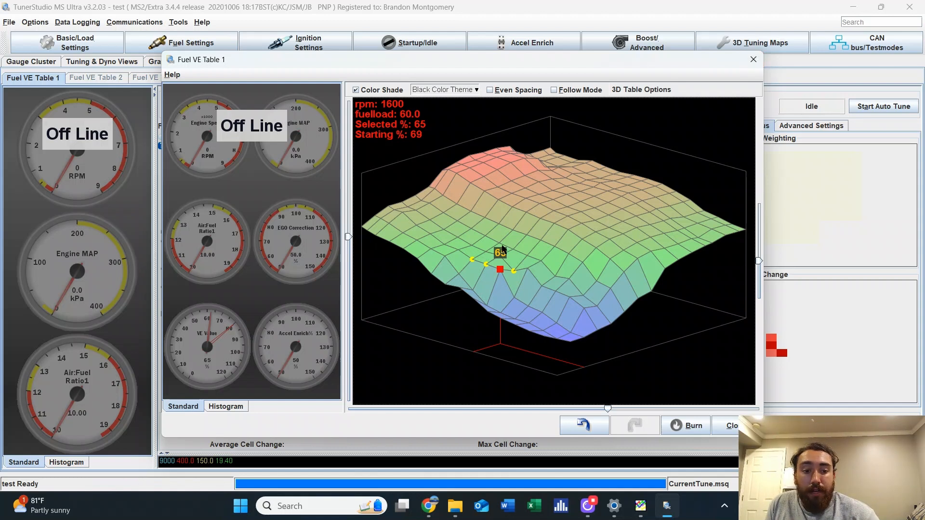
Set the 2000 rpm VE values to 59 at 55 kPa on the 3D surface and 55 at 65 kPa in the main table
{"action": "left_click", "coordinate": [528, 277]}
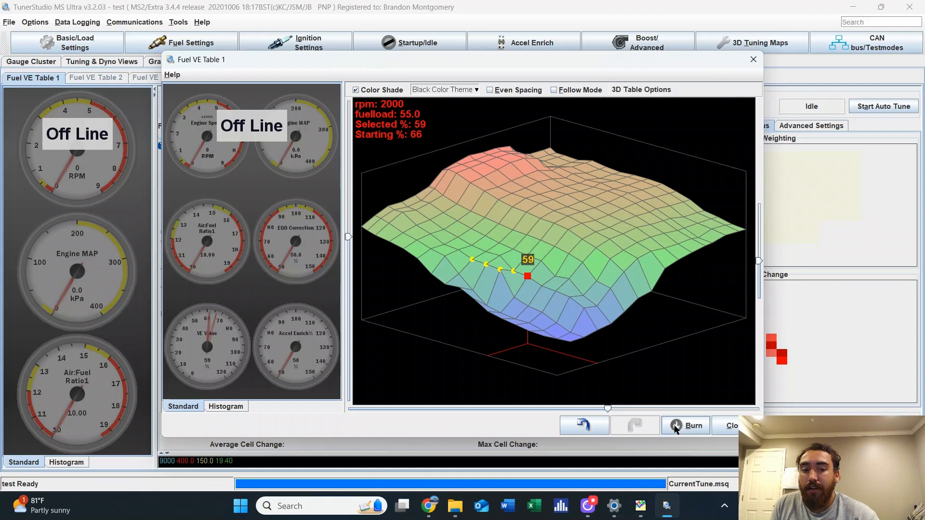
{"action": "left_click", "coordinate": [754, 59]}
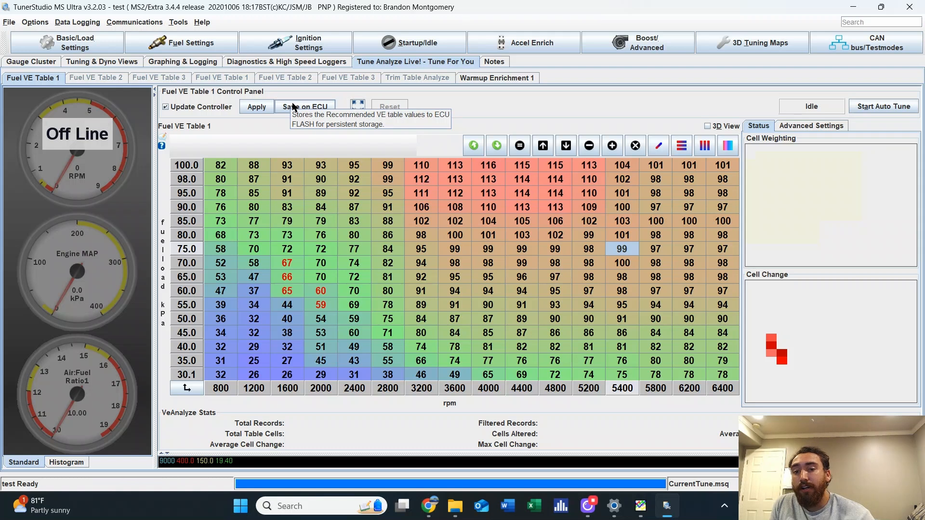
{"action": "left_click", "coordinate": [330, 273]}
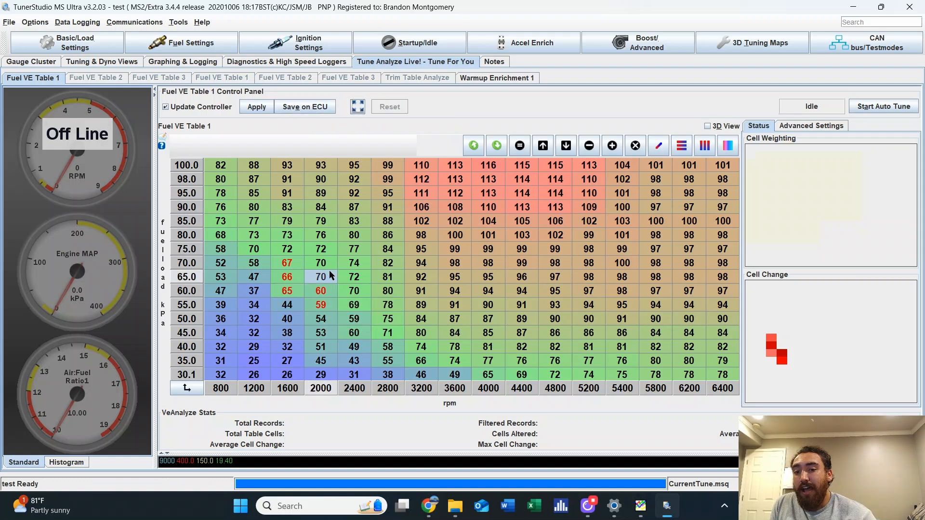
{"action": "double_click", "coordinate": [329, 276]}
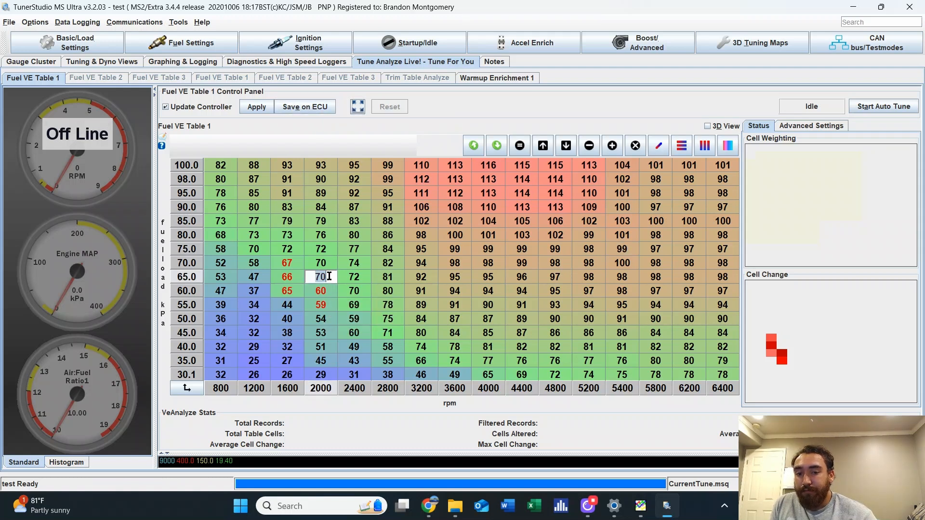
{"action": "type", "text": "55"}
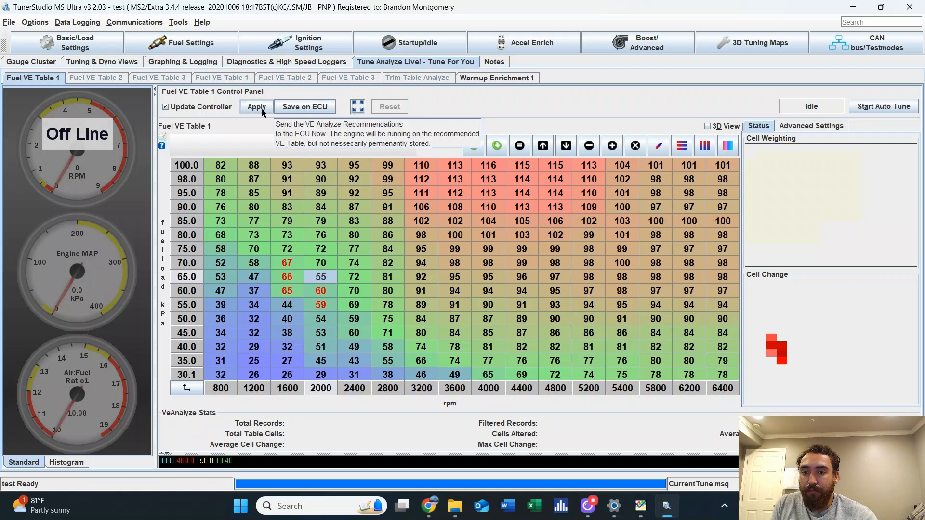
With controller updating turned off, set the 70 kPa, 2400 rpm VE cell to 66, apply it, and turn updating back on
{"action": "left_click", "coordinate": [167, 106]}
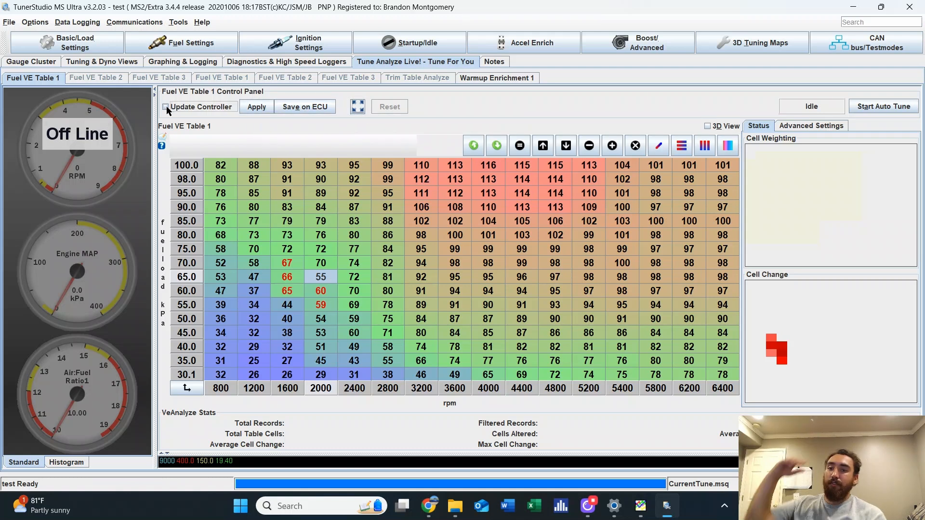
{"action": "left_click", "coordinate": [354, 262]}
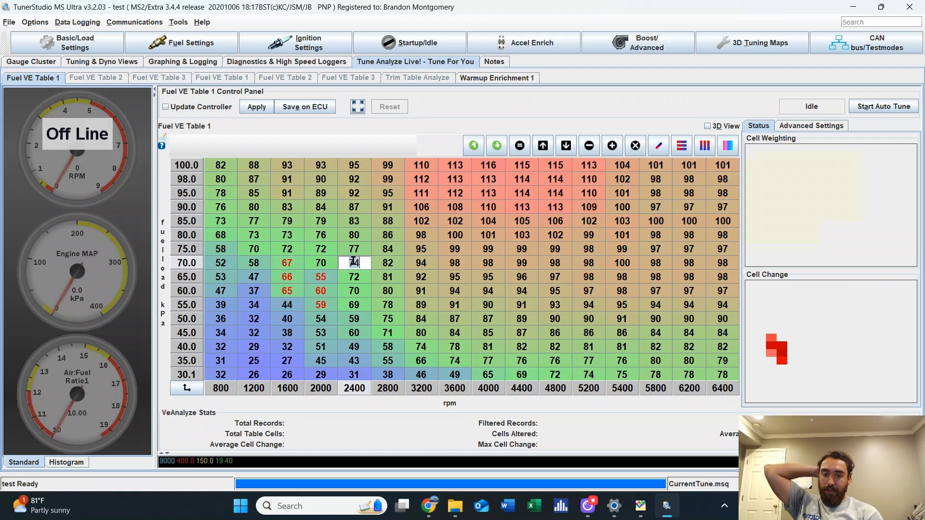
{"action": "type", "text": "66"}
{"action": "key", "text": "Return"}
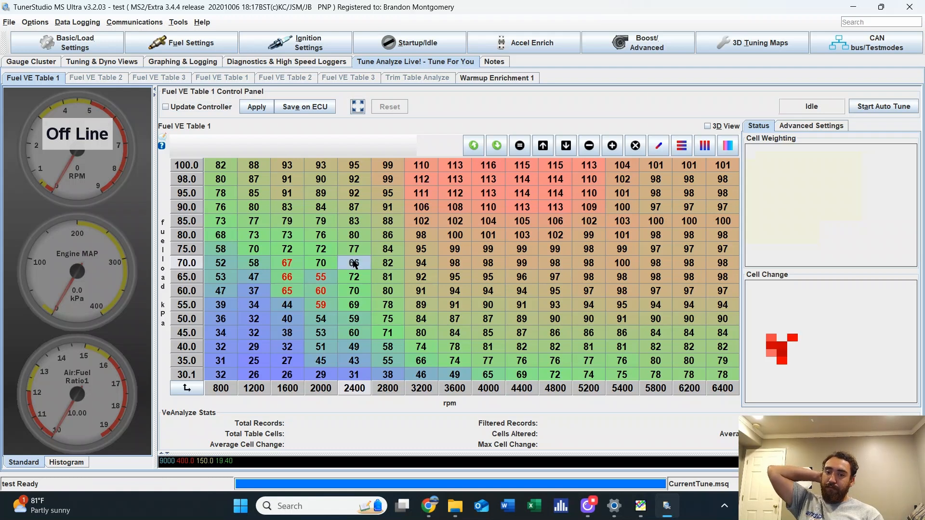
{"action": "left_click", "coordinate": [259, 109]}
{"action": "left_click", "coordinate": [178, 110]}
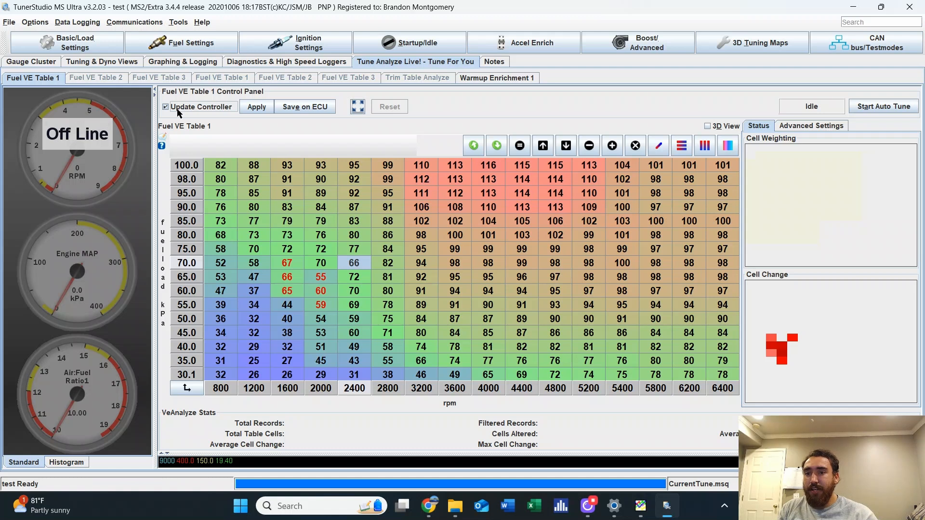
Open Ignition Table 1 and set the spark advance at 50 kPa and 800 rpm to 14
{"action": "left_click", "coordinate": [281, 49]}
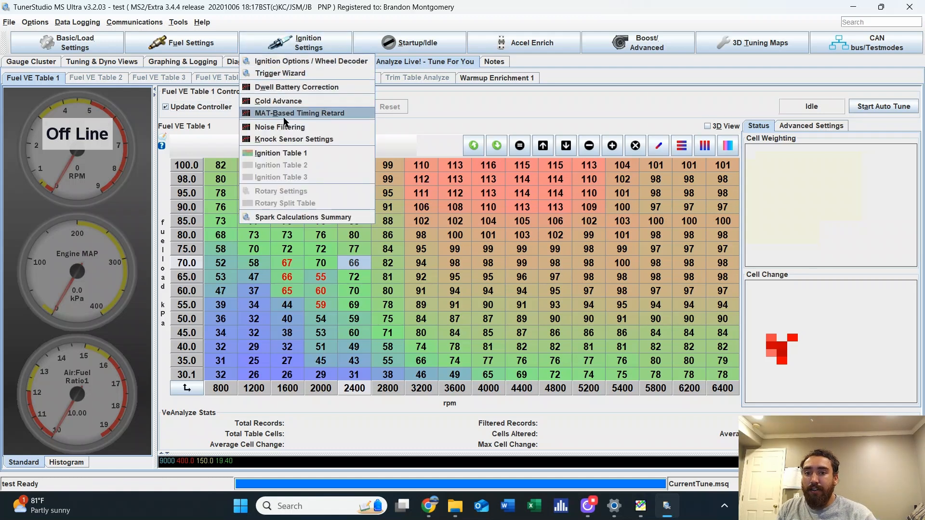
{"action": "left_click", "coordinate": [285, 154]}
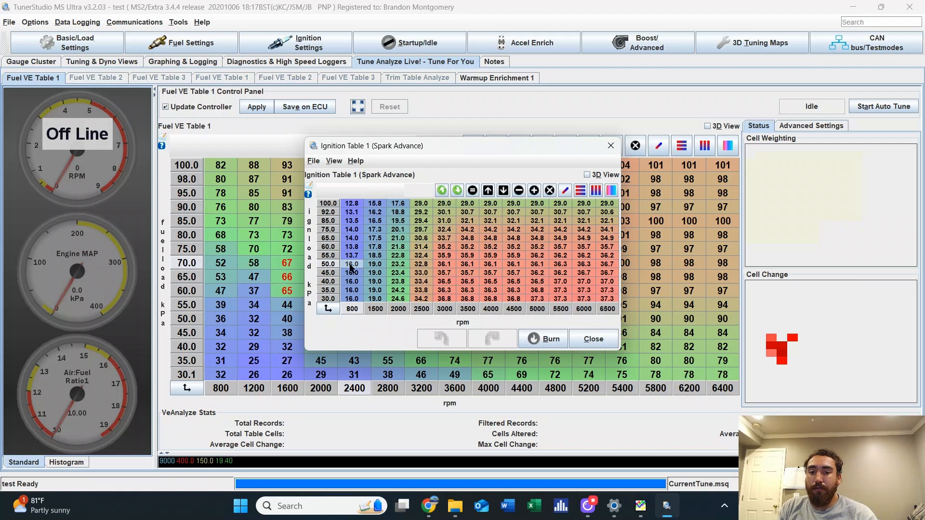
{"action": "double_click", "coordinate": [352, 266]}
{"action": "type", "text": "14"}
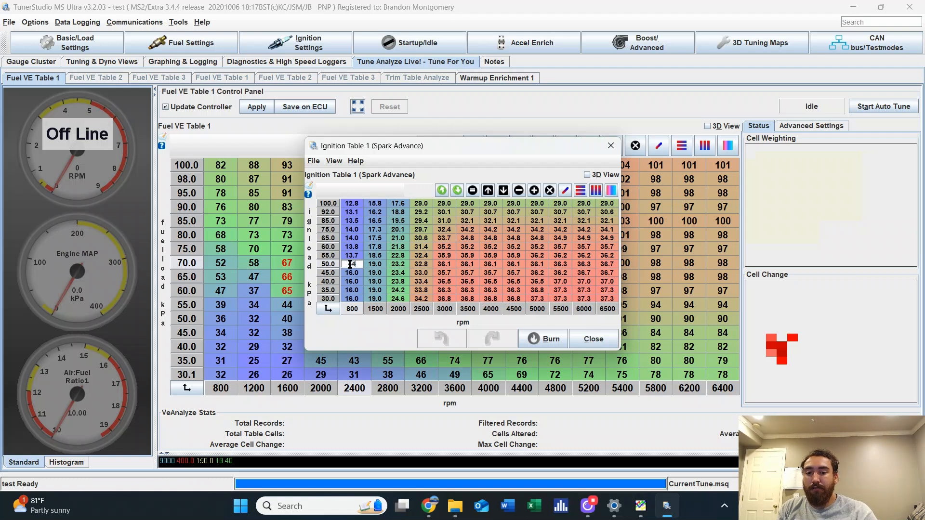
{"action": "key", "text": "Return"}
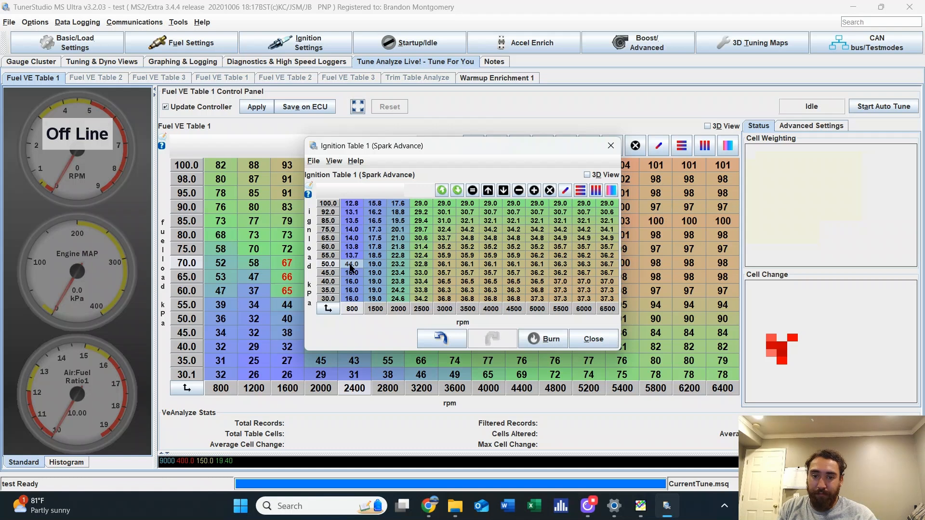
Return the edited spark advance cell to its original value and close the ignition table
{"action": "right_click", "coordinate": [351, 268]}
{"action": "left_click", "coordinate": [369, 272]}
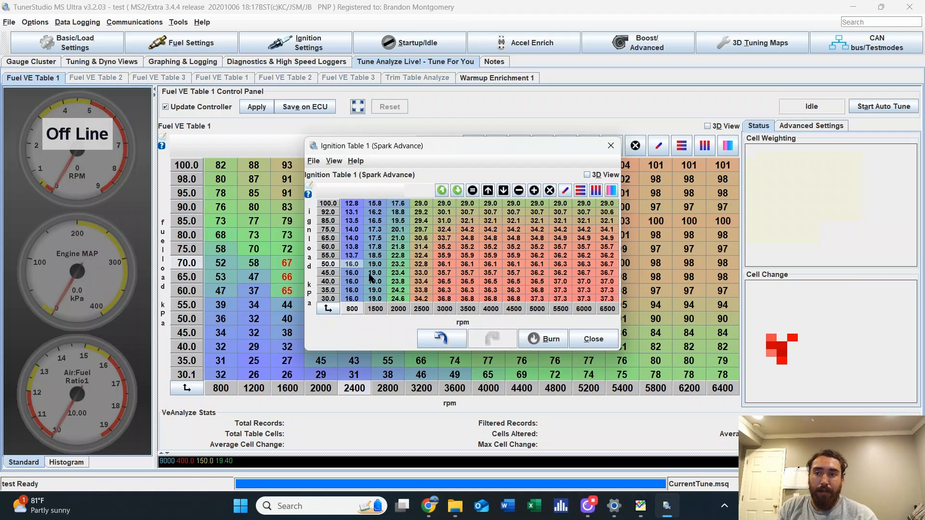
{"action": "left_click", "coordinate": [489, 282]}
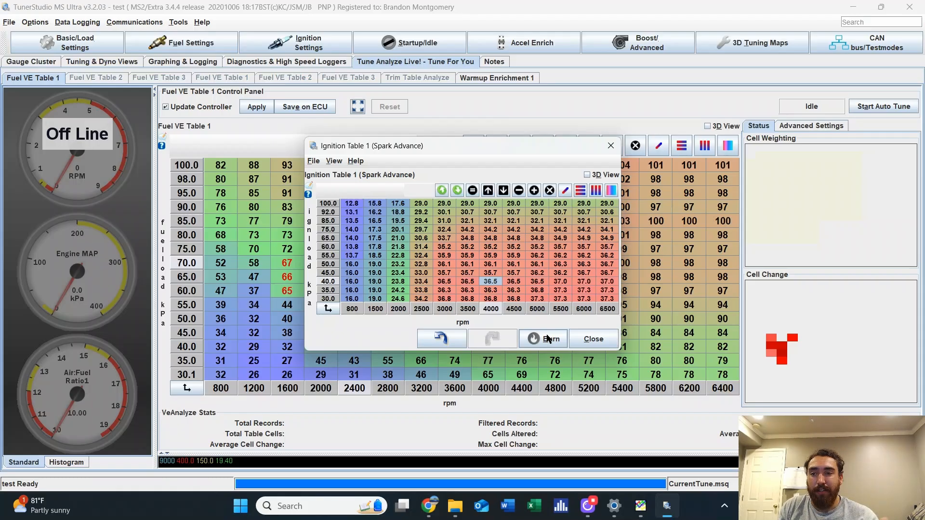
{"action": "left_click", "coordinate": [593, 338]}
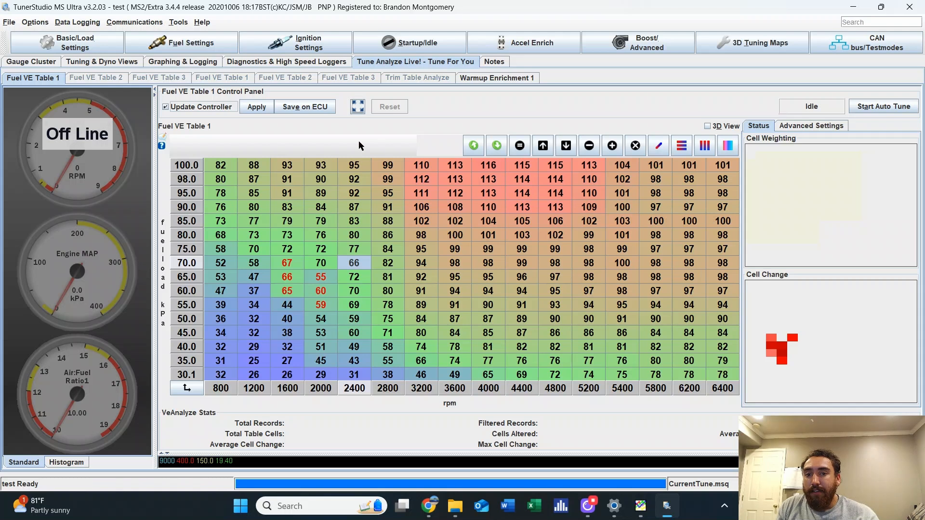
Enter "Like and Subscribe!" in the notes and comments for the current tune
{"action": "left_click", "coordinate": [493, 63]}
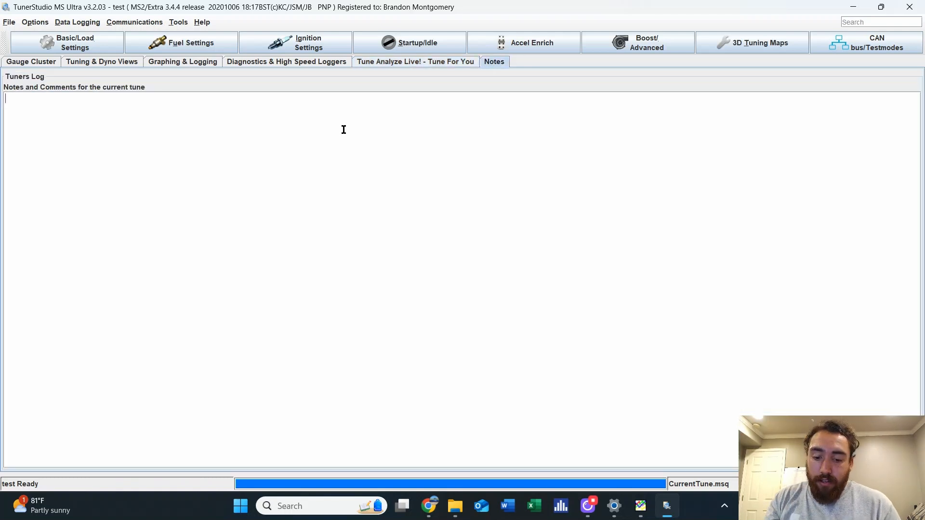
{"action": "type", "text": "Like"}
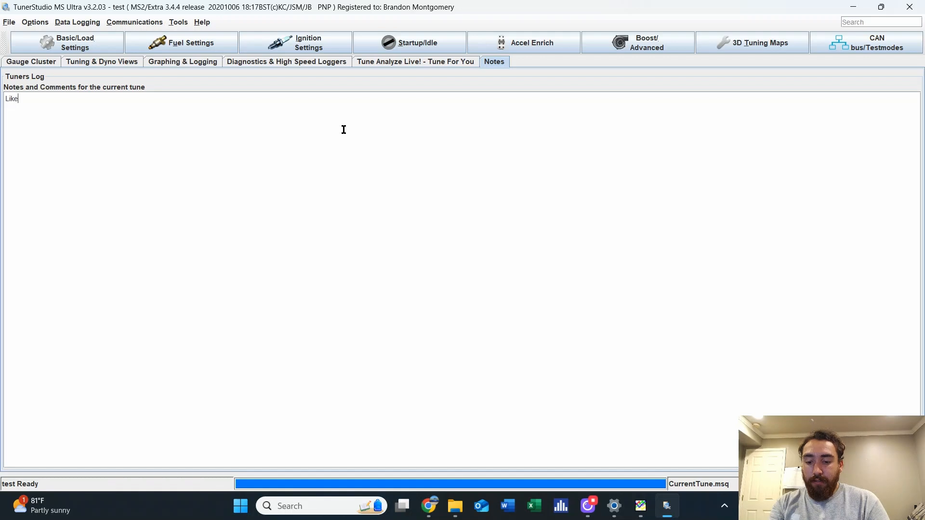
{"action": "type", "text": " and Sub"}
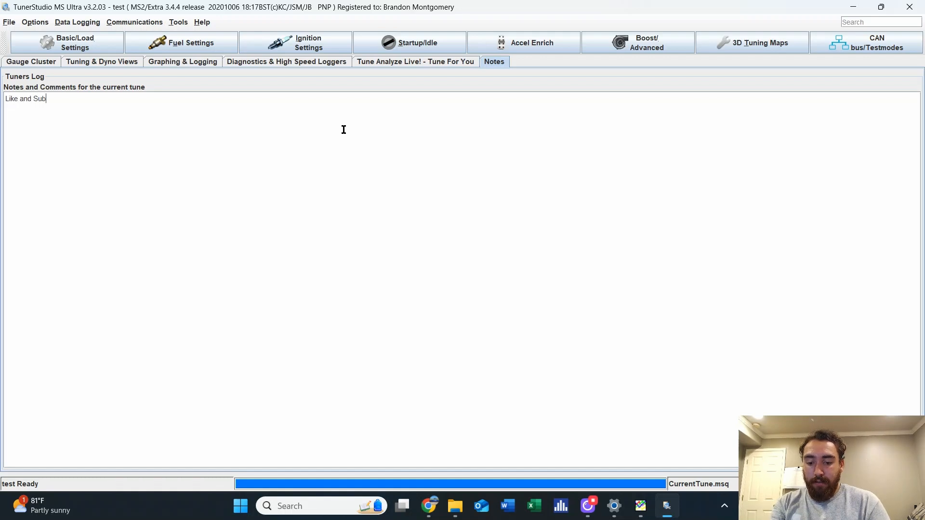
{"action": "type", "text": "scribe!"}
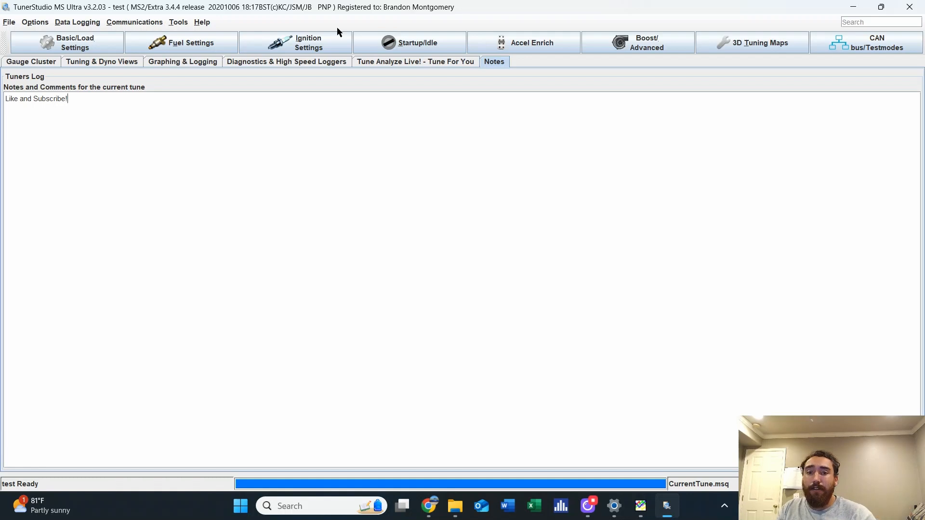
{"action": "left_click", "coordinate": [393, 63]}
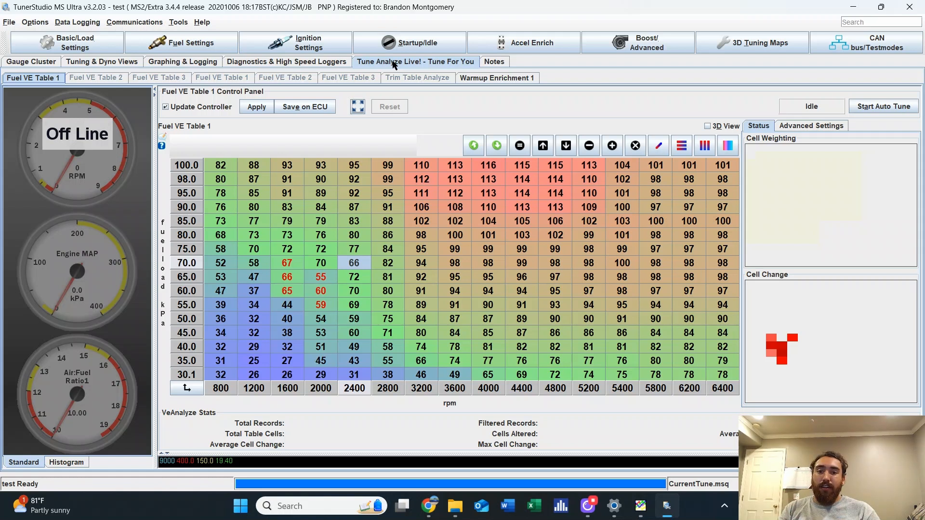
{"action": "left_click", "coordinate": [493, 62]}
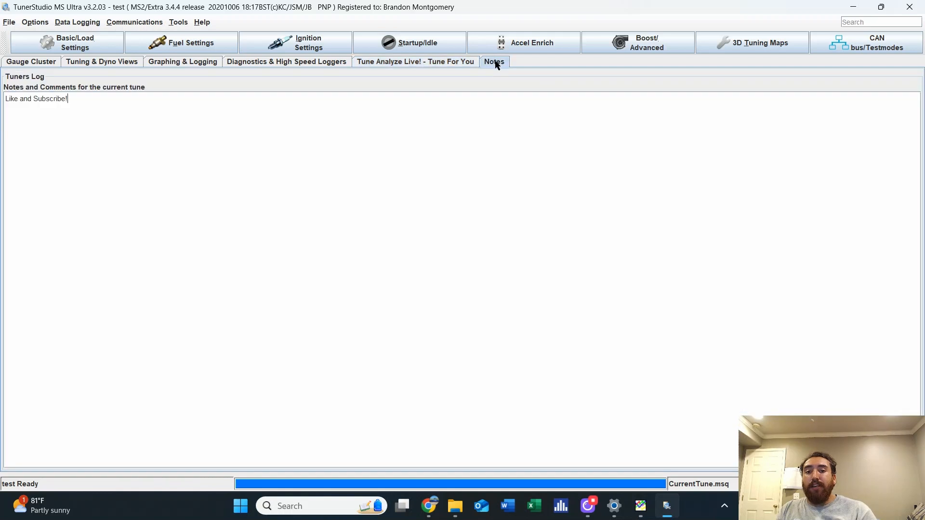
{"action": "left_click", "coordinate": [462, 63]}
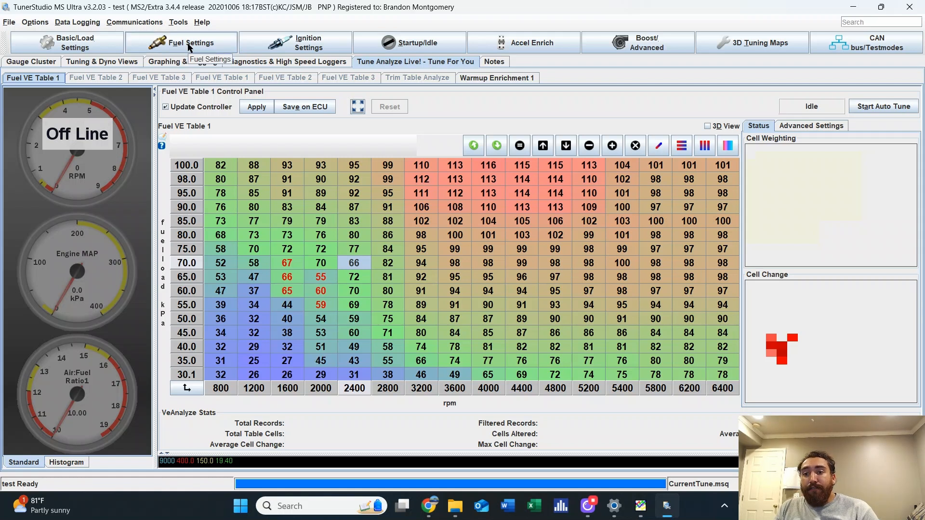
{"action": "left_click", "coordinate": [162, 64]}
{"action": "left_click", "coordinate": [253, 64]}
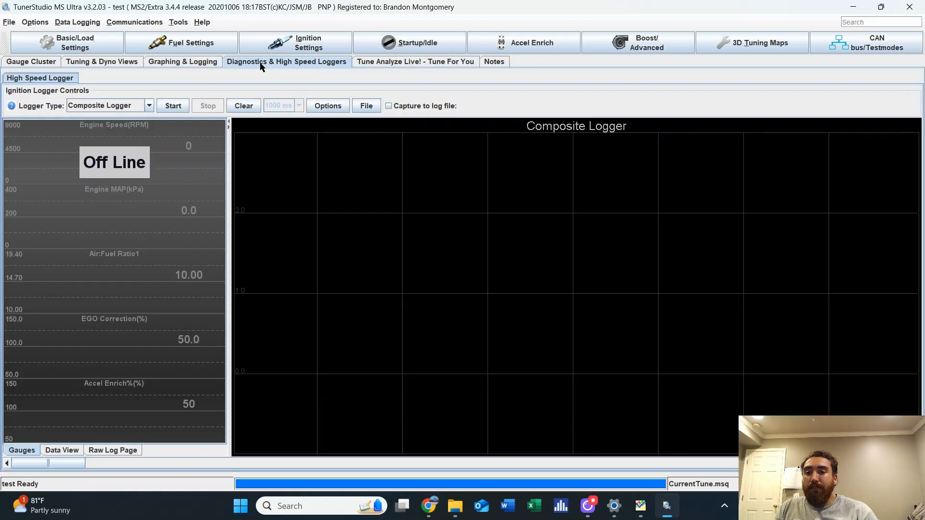
Open the Engine and Sequential Settings from the basic and load settings
{"action": "left_click", "coordinate": [91, 42]}
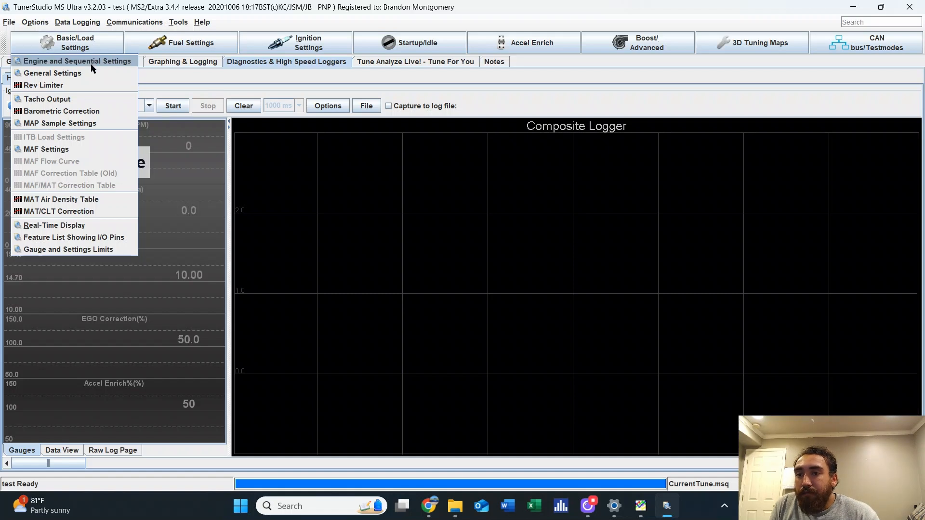
{"action": "left_click", "coordinate": [90, 66]}
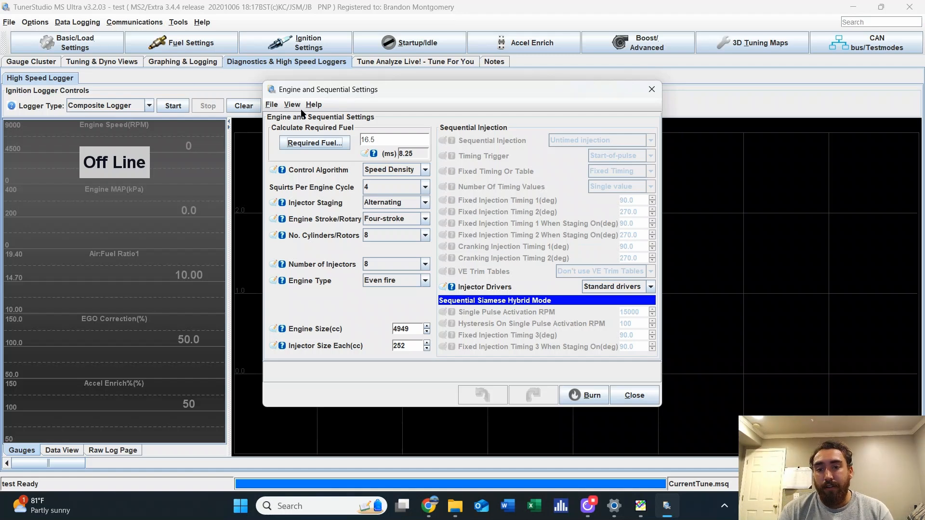
Open the Required Fuel calculator and view the engine displacement in CC and the injector flow in cc/min
{"action": "left_click", "coordinate": [333, 150]}
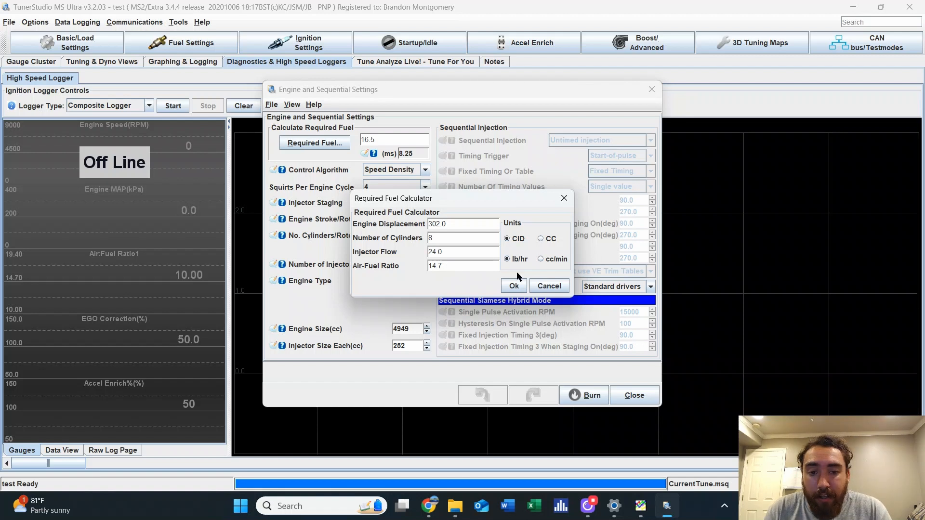
{"action": "left_click", "coordinate": [541, 259]}
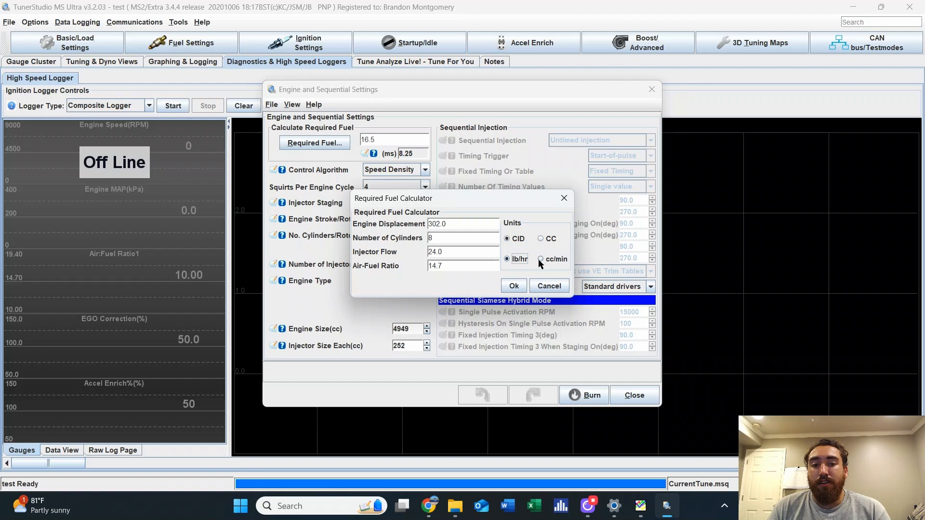
{"action": "left_click", "coordinate": [540, 239]}
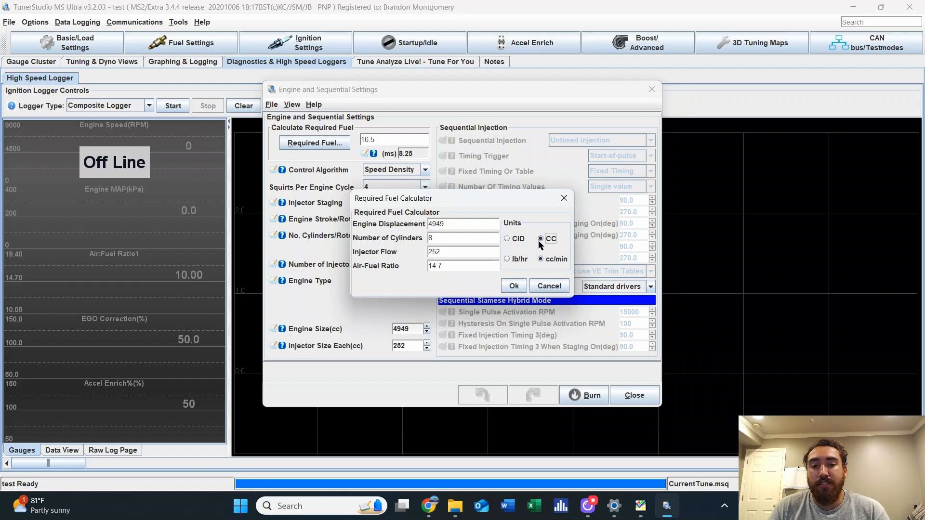
{"action": "left_click", "coordinate": [540, 259]}
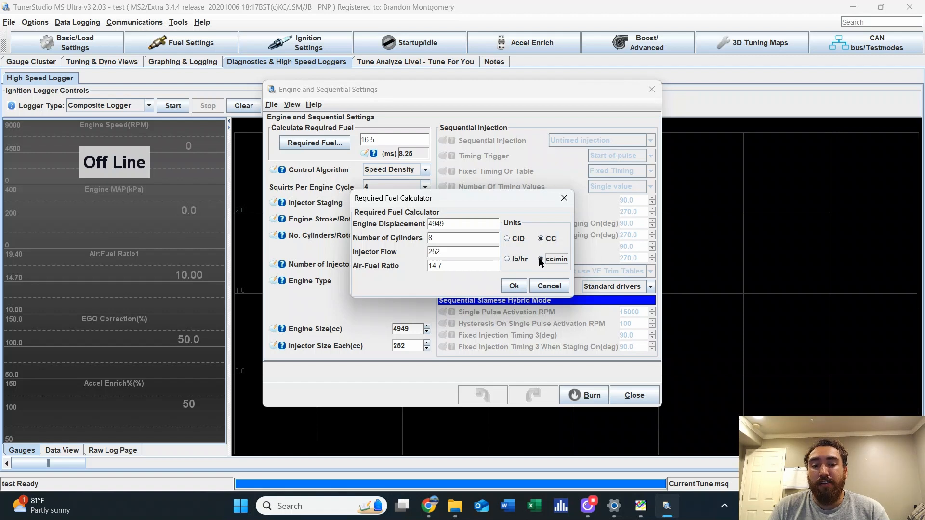
Switch the calculator units back to CID and lb/hr and accept the required fuel calculation
{"action": "left_click", "coordinate": [516, 259]}
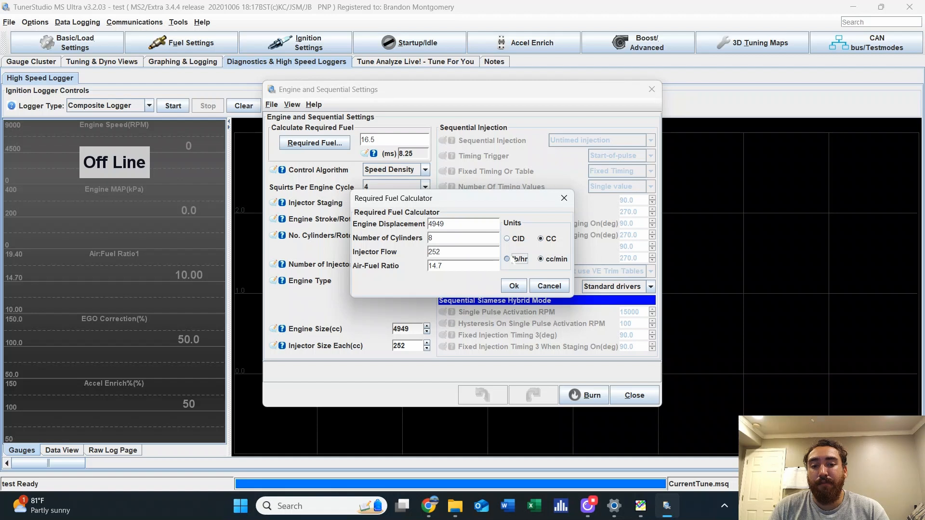
{"action": "left_click", "coordinate": [509, 239]}
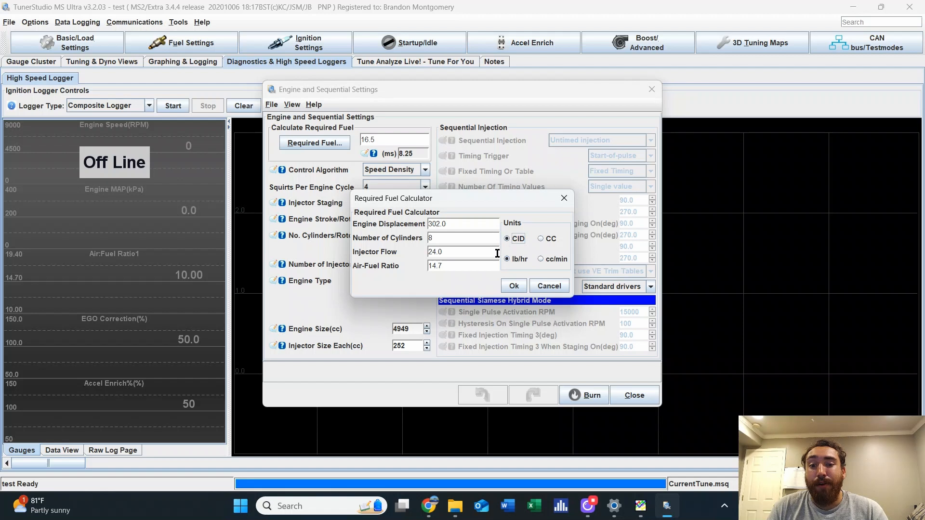
{"action": "left_click", "coordinate": [512, 287]}
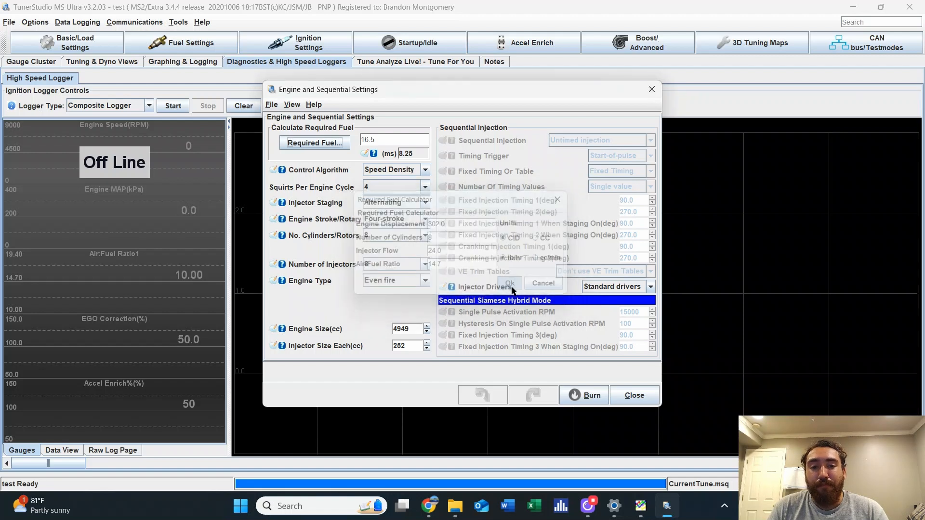
Review the control algorithm and injector staging options, keeping Speed Density and Alternating
{"action": "left_click", "coordinate": [421, 170]}
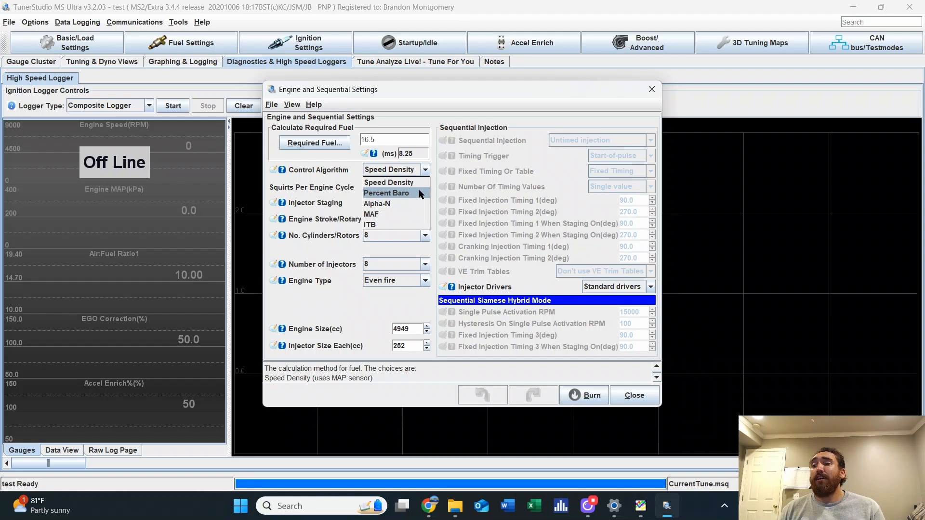
{"action": "left_click", "coordinate": [411, 186]}
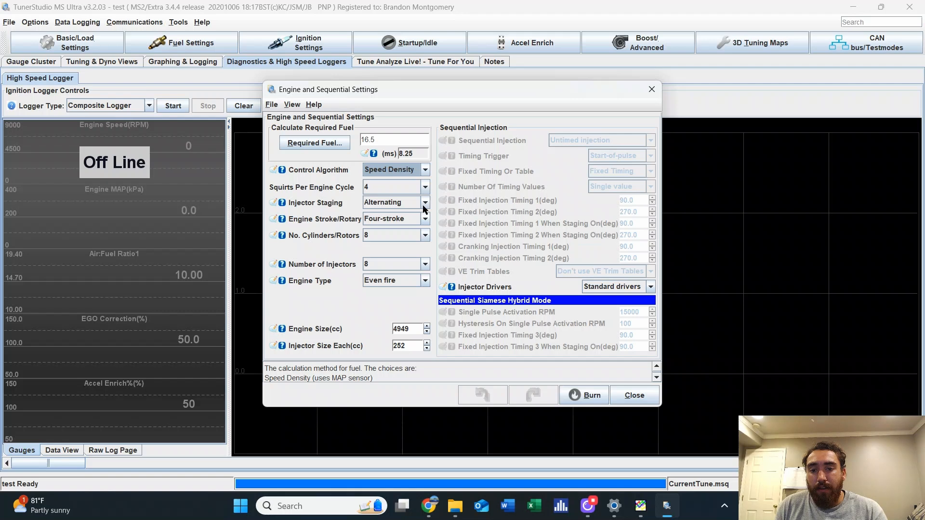
{"action": "left_click", "coordinate": [425, 203]}
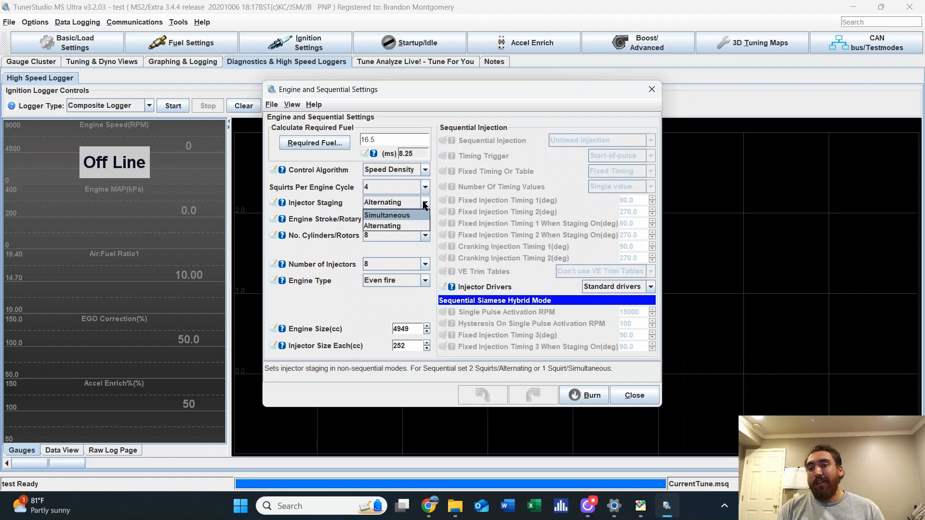
{"action": "left_click", "coordinate": [425, 205]}
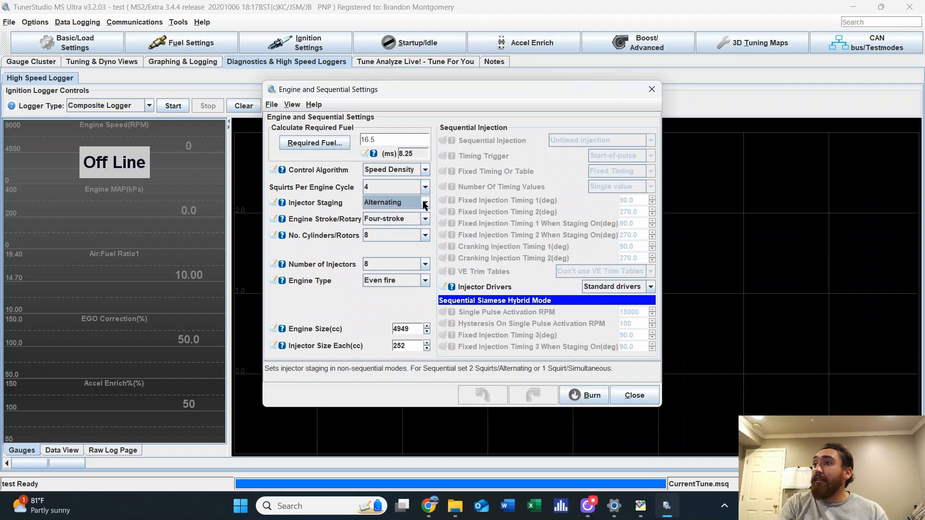
Review the engine stroke/rotary options and keep Four-stroke selected
{"action": "left_click", "coordinate": [425, 220]}
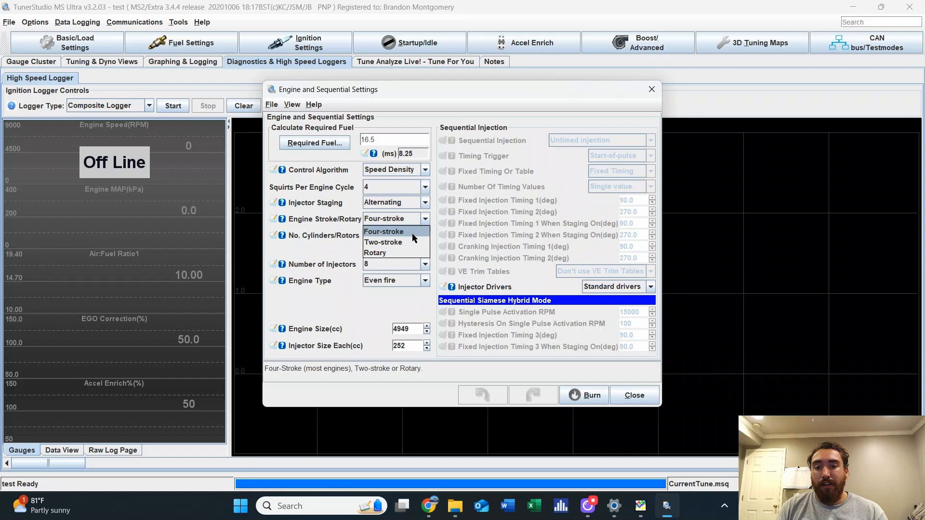
{"action": "left_click", "coordinate": [413, 236]}
{"action": "left_click", "coordinate": [425, 220]}
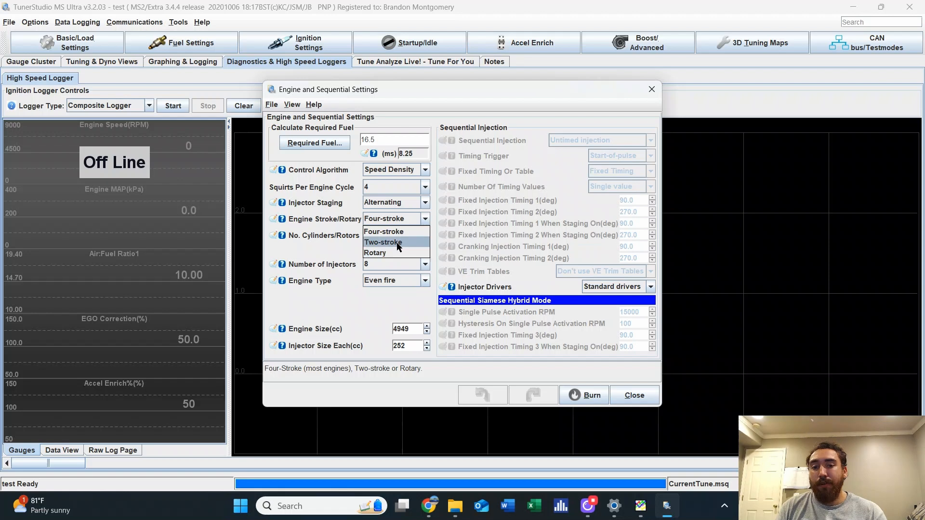
{"action": "left_click", "coordinate": [397, 234]}
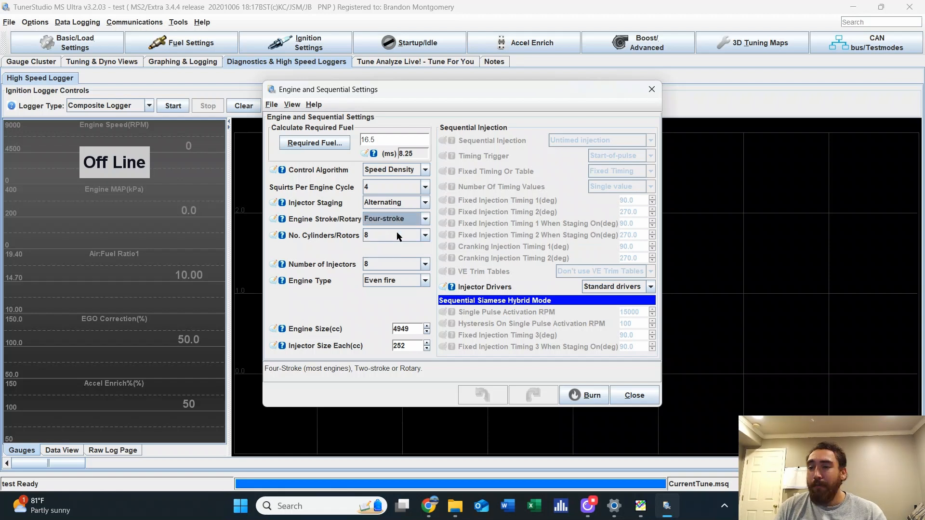
Review the available numbers of cylinders and injectors, keeping both at 8, and close the engine settings
{"action": "left_click", "coordinate": [425, 235]}
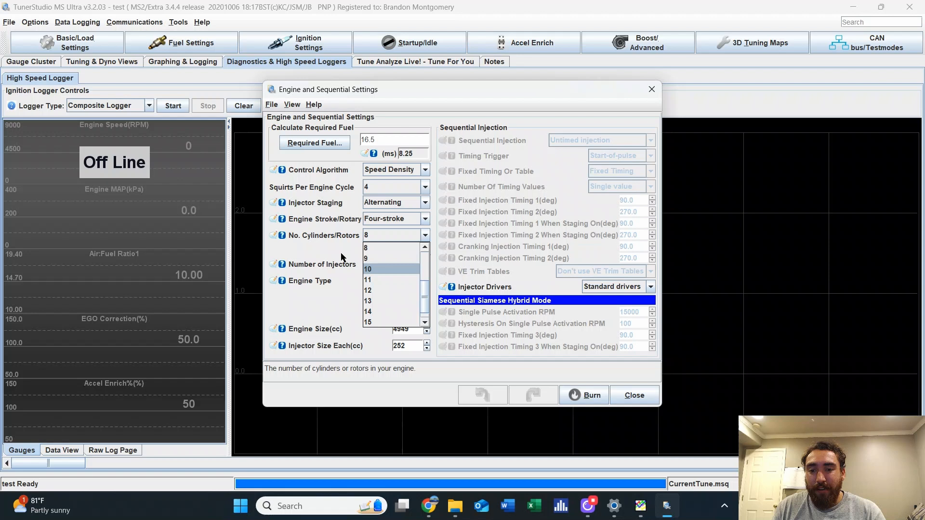
{"action": "left_click", "coordinate": [339, 256]}
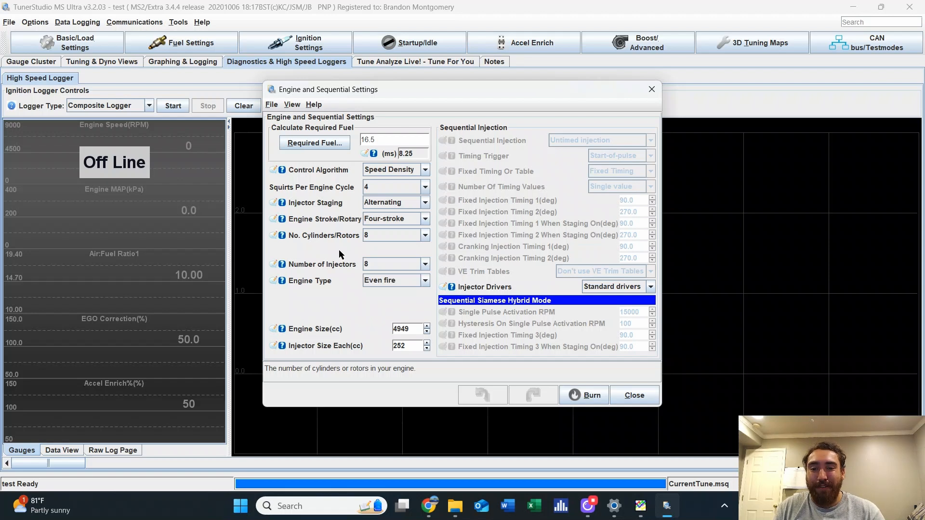
{"action": "left_click", "coordinate": [426, 265]}
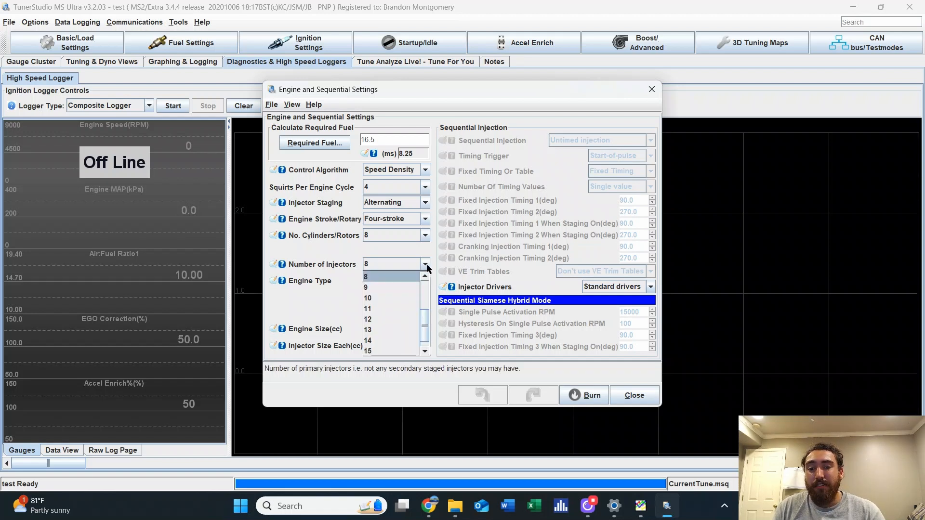
{"action": "scroll", "coordinate": [405, 299], "scroll_direction": "down", "scroll_amount": 1}
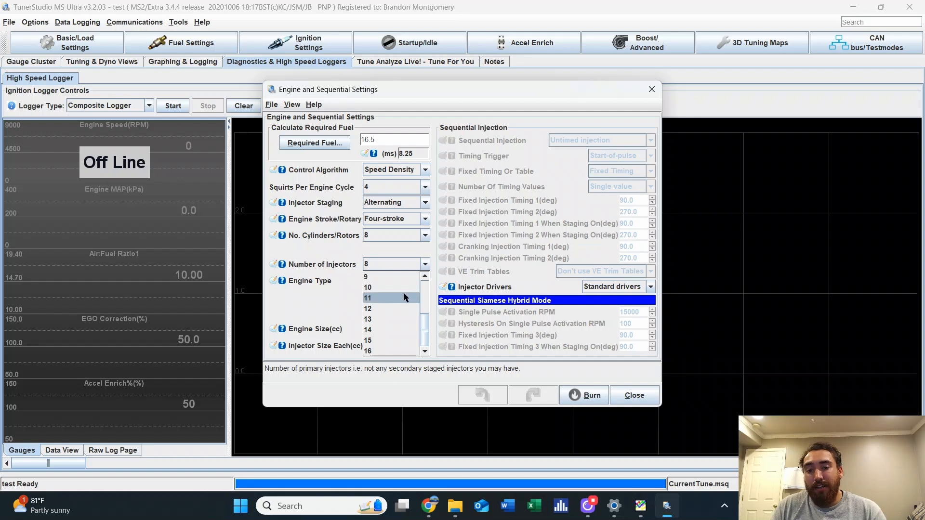
{"action": "scroll", "coordinate": [403, 288], "scroll_direction": "up", "scroll_amount": 1}
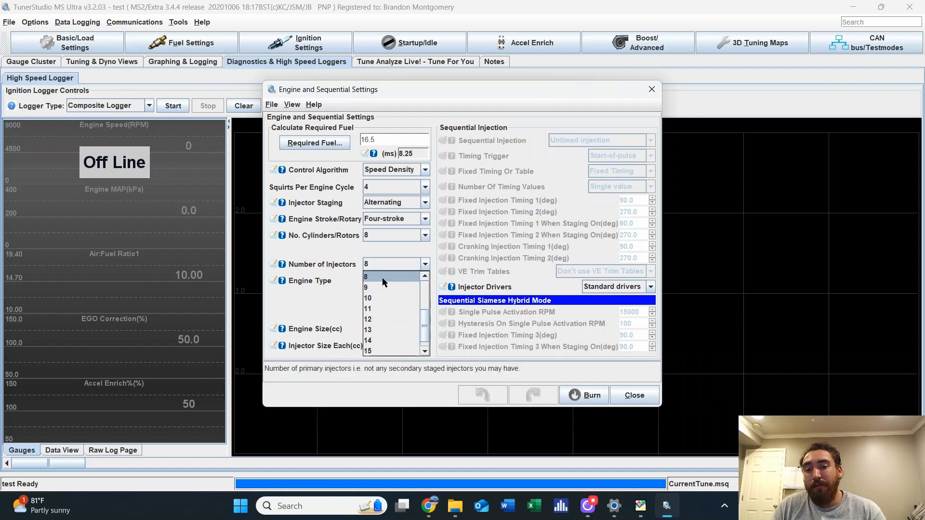
{"action": "scroll", "coordinate": [390, 313], "scroll_direction": "down", "scroll_amount": 1}
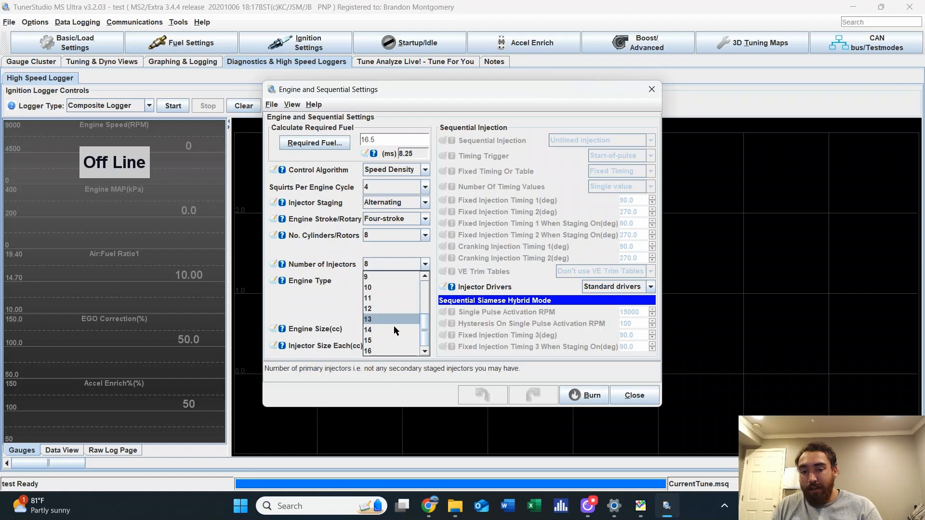
{"action": "left_click", "coordinate": [337, 307]}
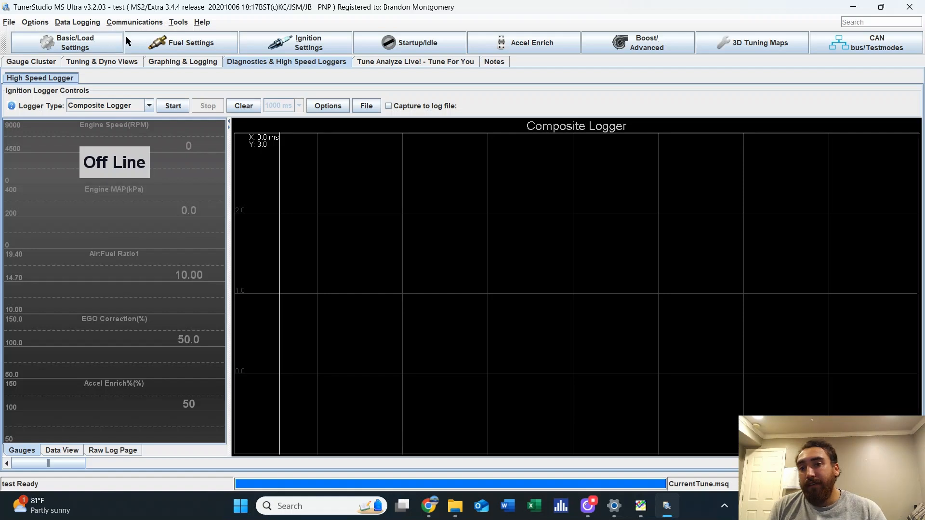
View the Injector Dead-Time/PWM fuel settings and close them
{"action": "left_click", "coordinate": [158, 48]}
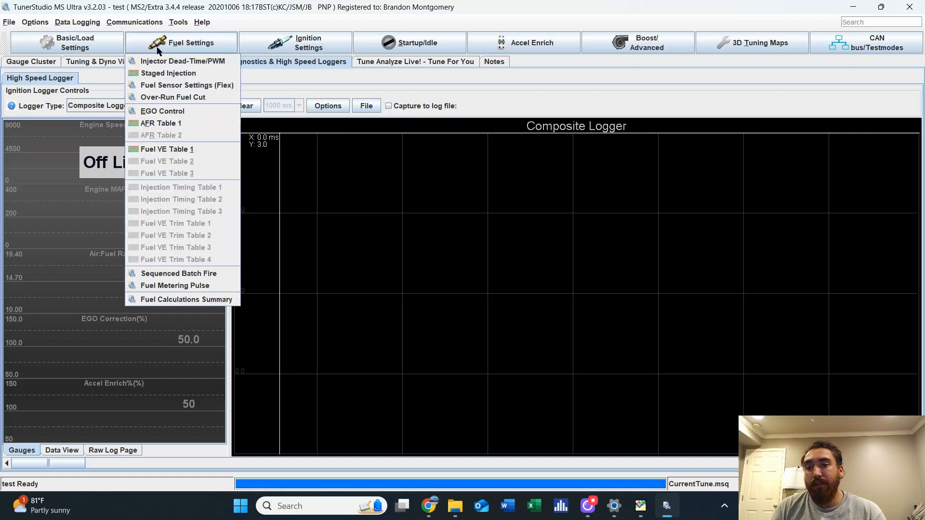
{"action": "left_click", "coordinate": [212, 64]}
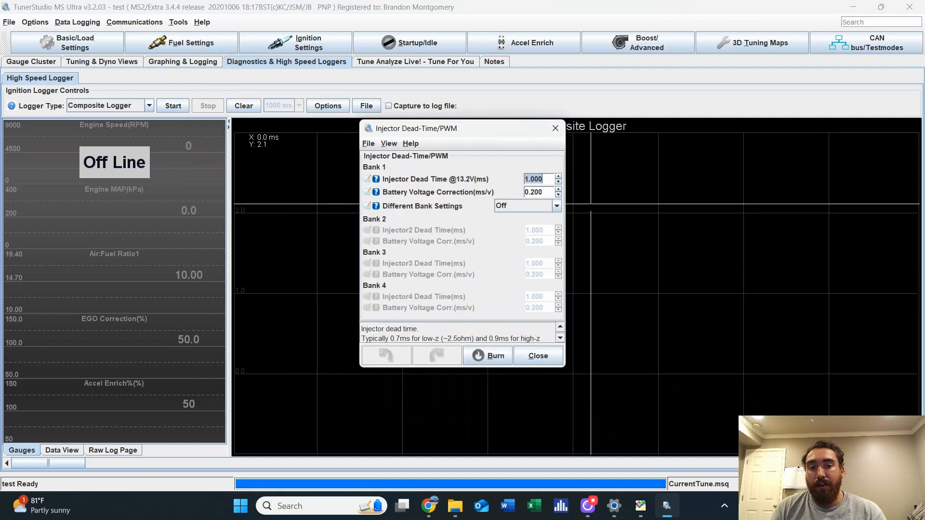
{"action": "left_click", "coordinate": [557, 130]}
View the EGO Control settings for the oxygen sensor and close them
{"action": "left_click", "coordinate": [200, 41]}
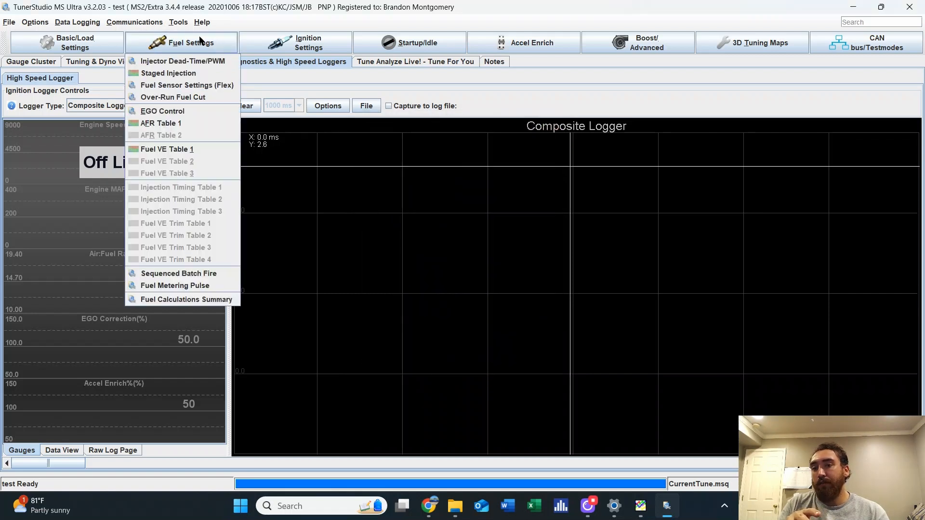
{"action": "left_click", "coordinate": [175, 112]}
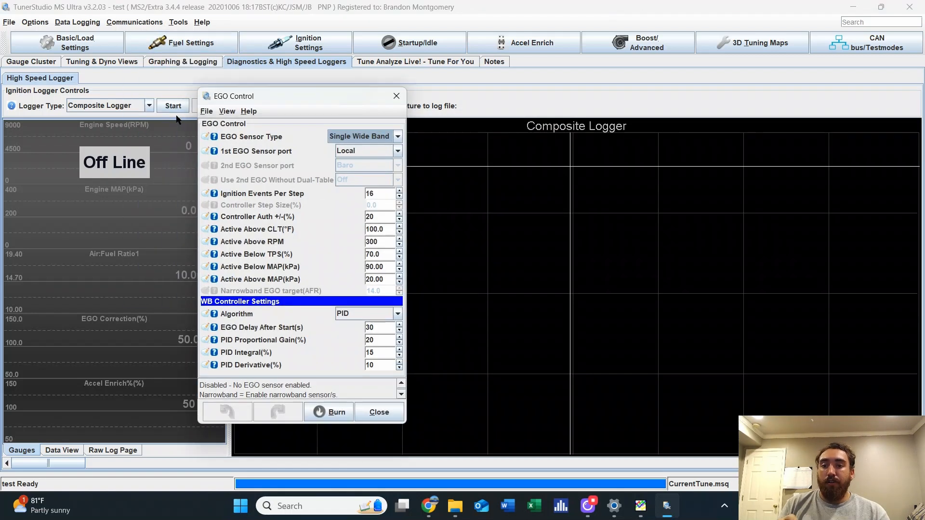
{"action": "left_click", "coordinate": [397, 95]}
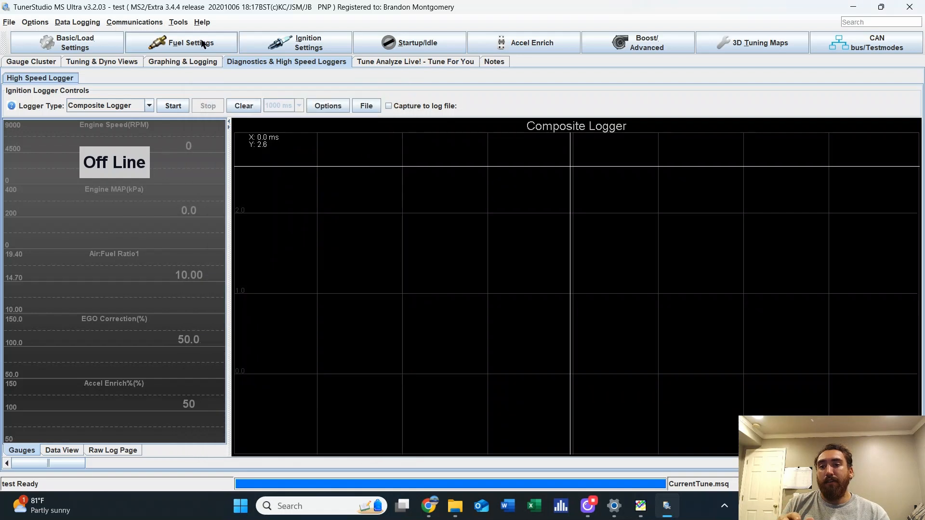
Examine the target air-fuel ratios by load and rpm in AFR Table 1 and close the table
{"action": "left_click", "coordinate": [200, 42]}
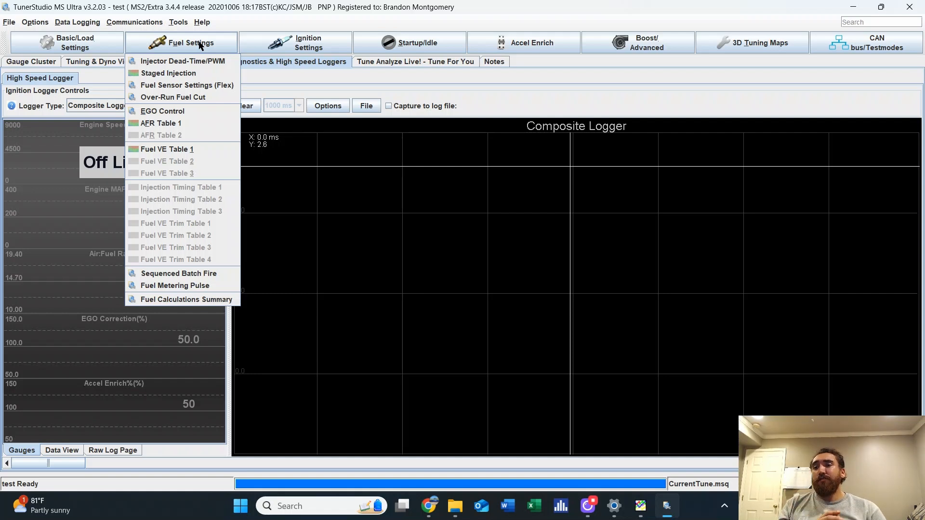
{"action": "left_click", "coordinate": [172, 123]}
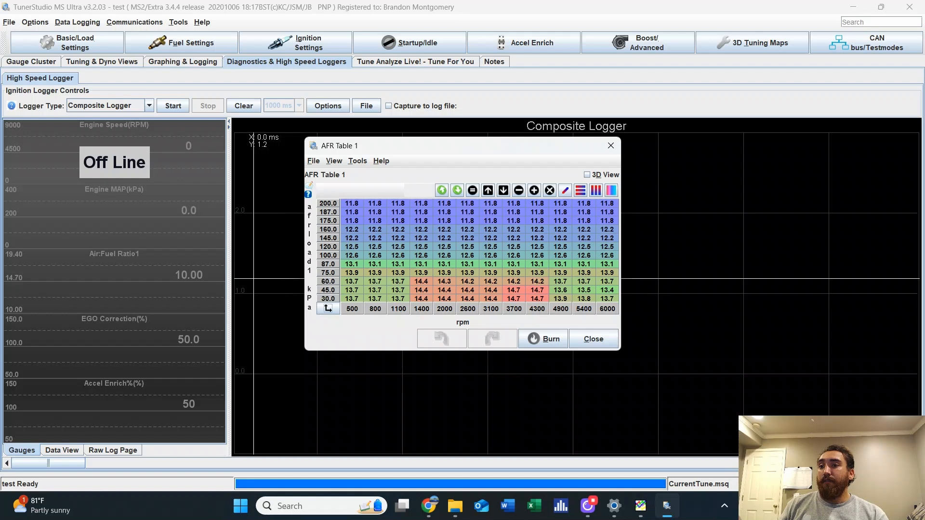
{"action": "mouse_move", "coordinate": [832, 469]}
{"action": "left_mouse_down"}
{"action": "mouse_move", "coordinate": [832, 319]}
{"action": "mouse_move", "coordinate": [831, 468]}
{"action": "left_mouse_up"}
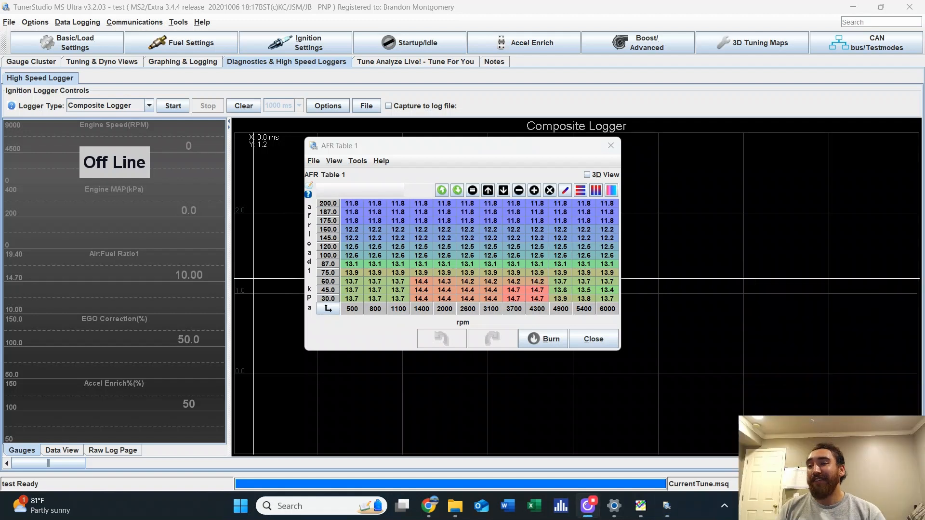
{"action": "left_click", "coordinate": [589, 337]}
View the Knock Sensor Settings in the ignition settings and close them
{"action": "left_click", "coordinate": [283, 49]}
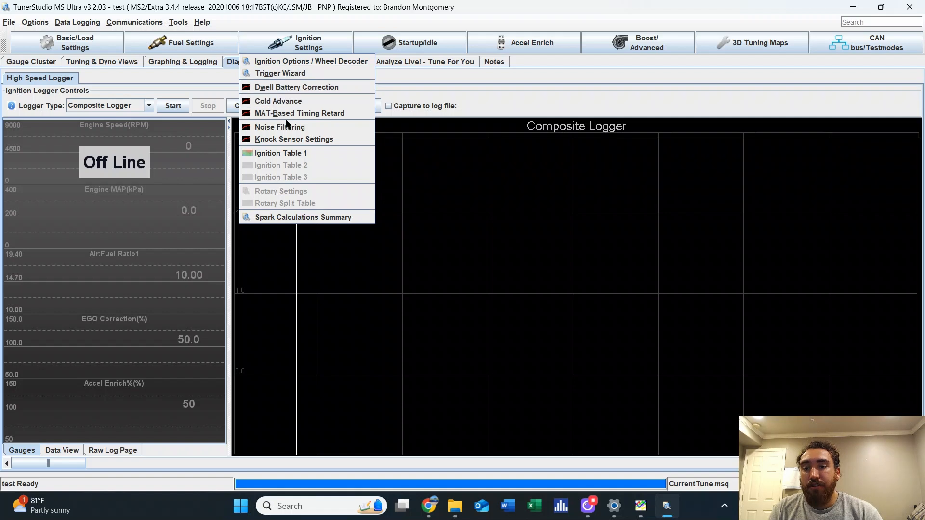
{"action": "left_click", "coordinate": [292, 140]}
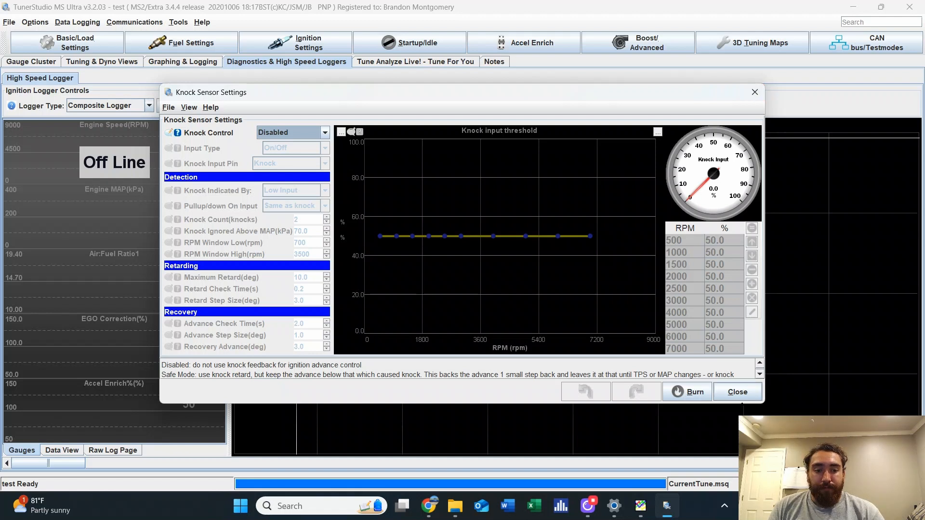
{"action": "left_click", "coordinate": [734, 390]}
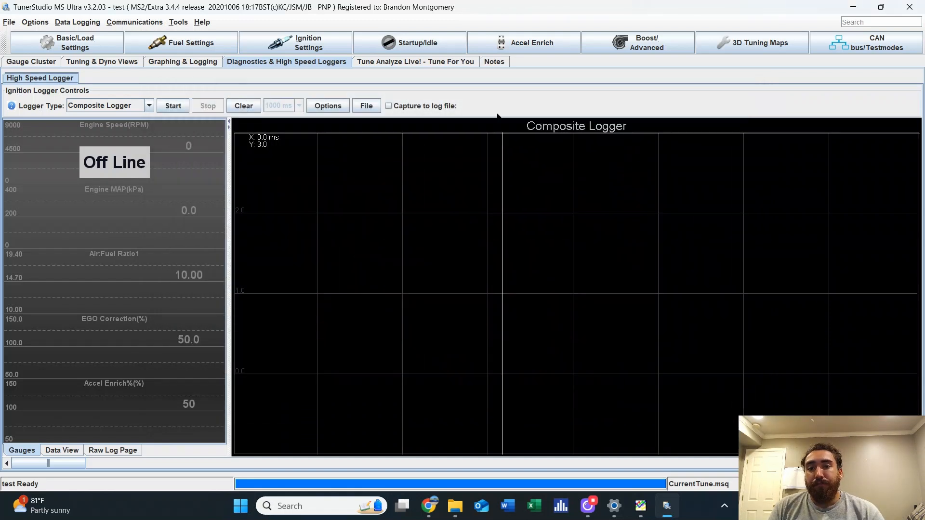
Open the Closed-Loop Idle Settings and view the help description for Idle Valve Open Duty
{"action": "left_click", "coordinate": [382, 49]}
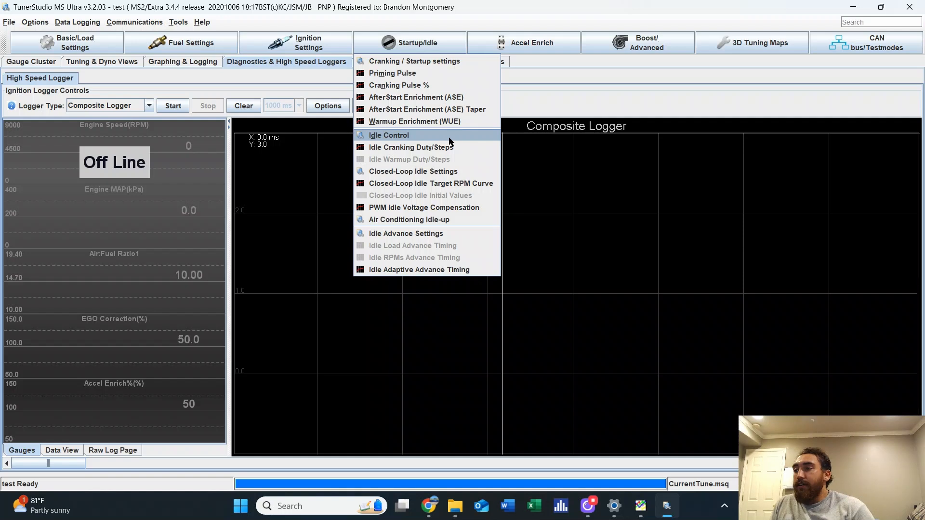
{"action": "mouse_move", "coordinate": [193, 46]}
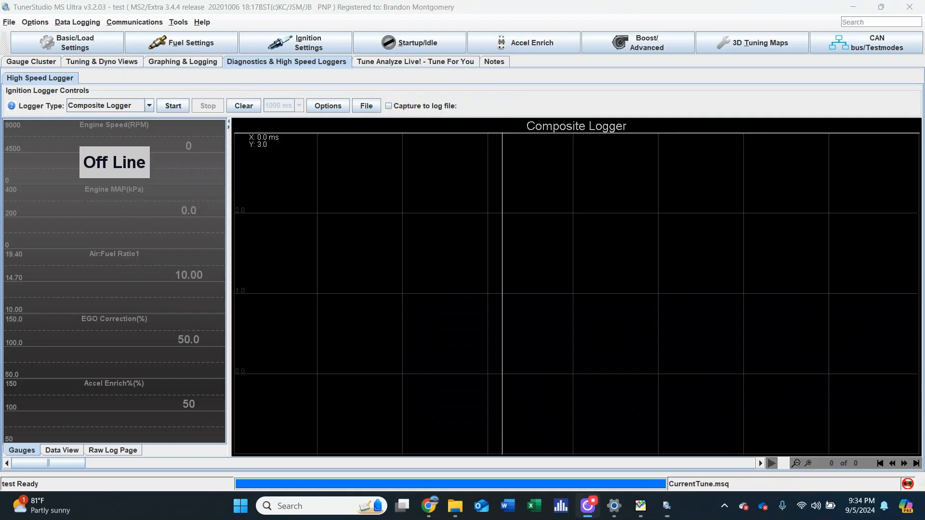
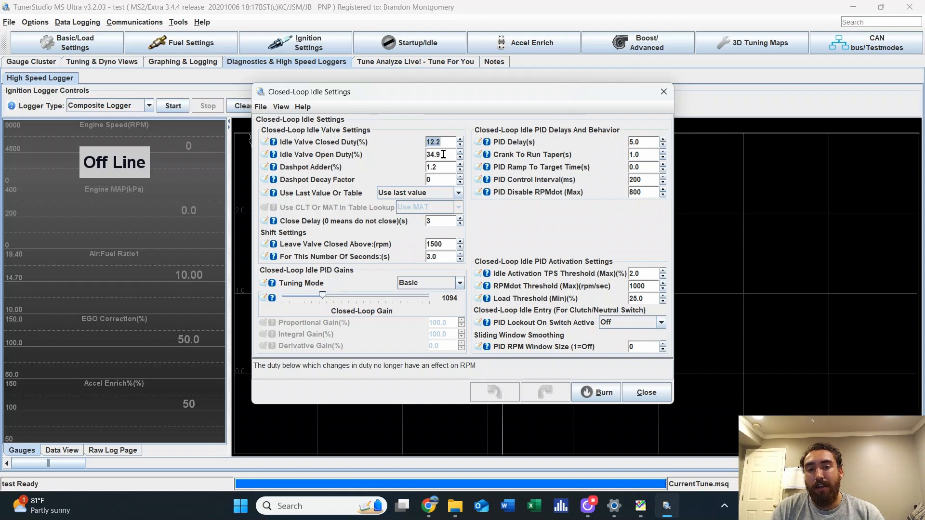
{"action": "left_click", "coordinate": [274, 155]}
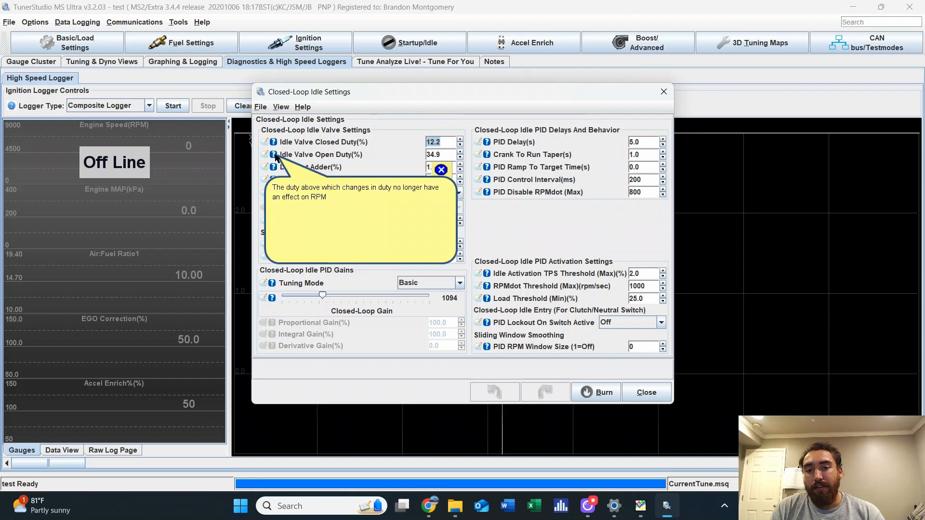
{"action": "left_click", "coordinate": [365, 158]}
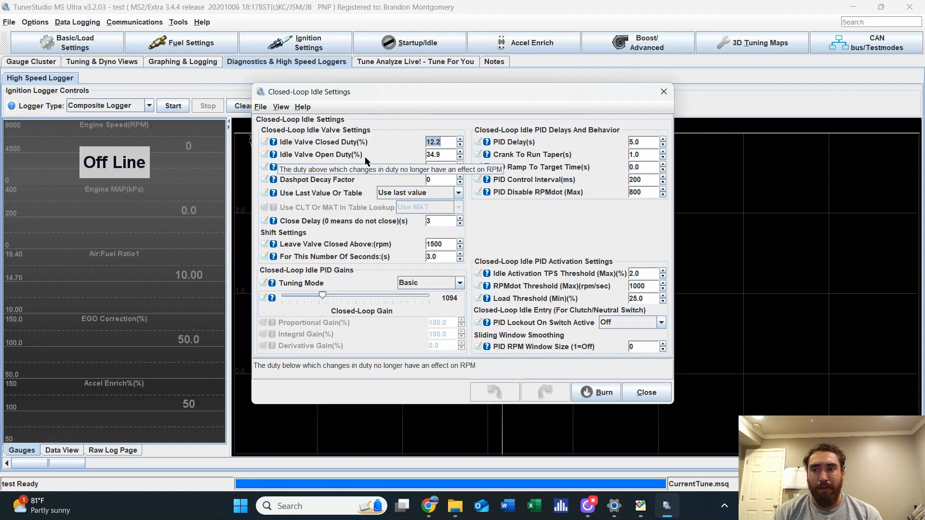
{"action": "left_click", "coordinate": [440, 156]}
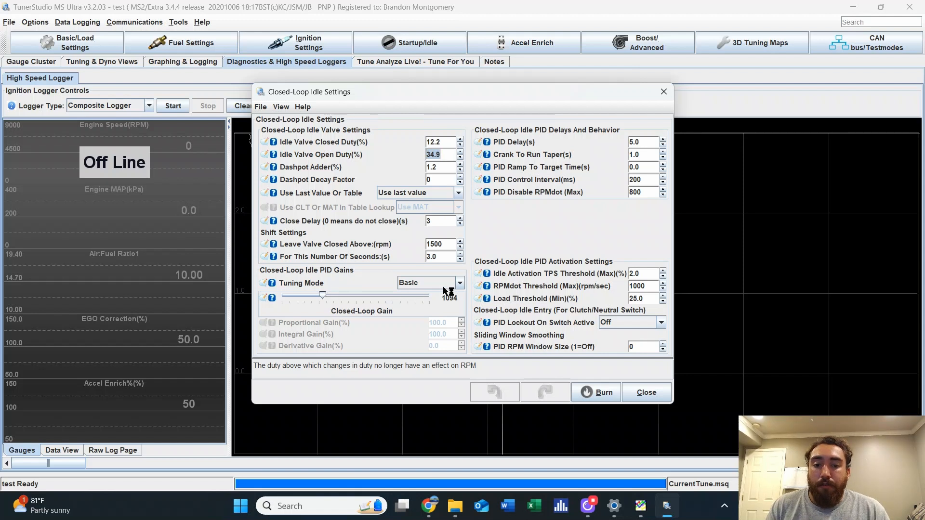
Switch the closed-loop idle PID tuning mode to Advanced and return it to Basic
{"action": "left_click", "coordinate": [458, 284]}
{"action": "left_click", "coordinate": [444, 305]}
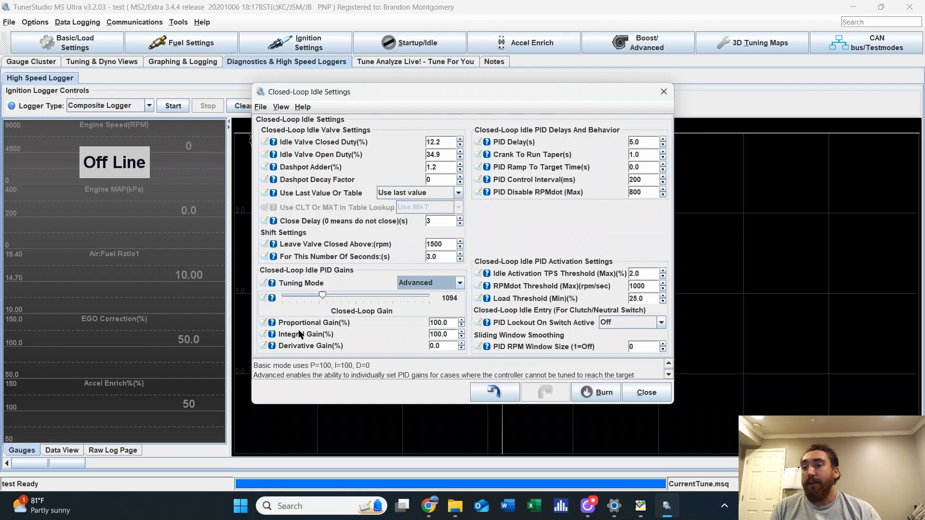
{"action": "left_click", "coordinate": [460, 283]}
{"action": "left_click", "coordinate": [406, 296]}
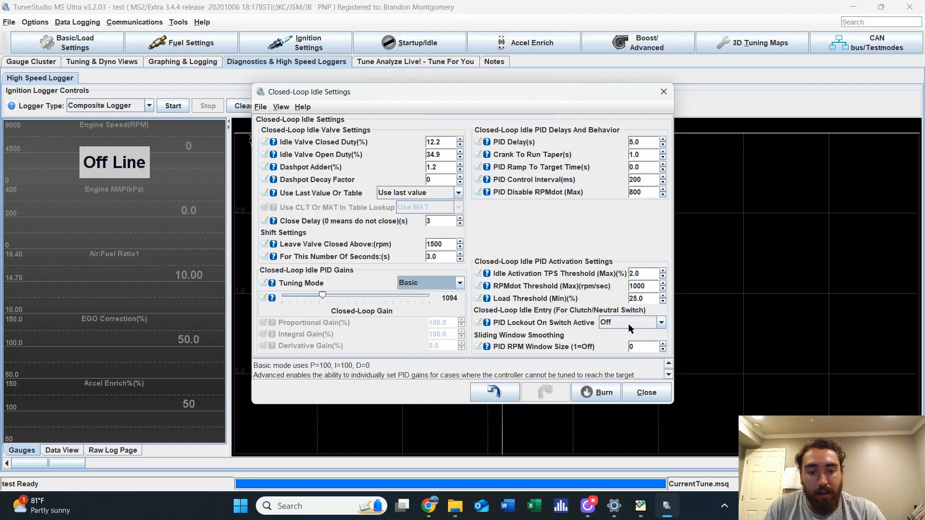
View the PID Lockout On Switch Active options and close the Closed-Loop Idle Settings
{"action": "left_click", "coordinate": [660, 326]}
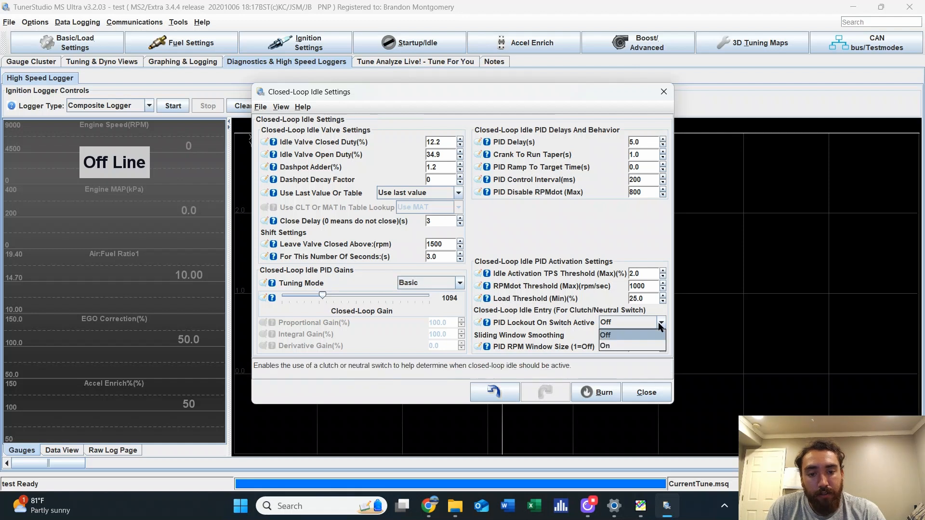
{"action": "left_click", "coordinate": [660, 327]}
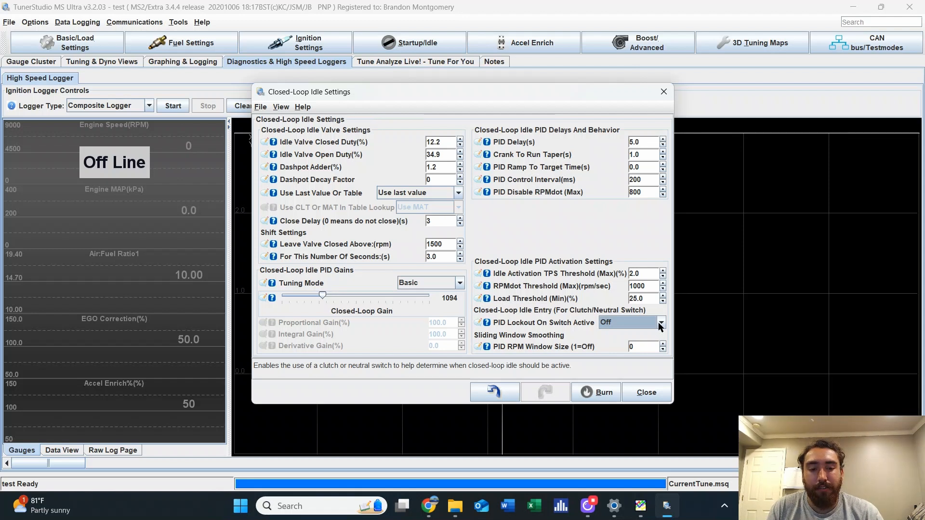
{"action": "left_click", "coordinate": [647, 392]}
Open the Idle Control settings and set the algorithm to Open-loop (warmup)
{"action": "left_click", "coordinate": [415, 47]}
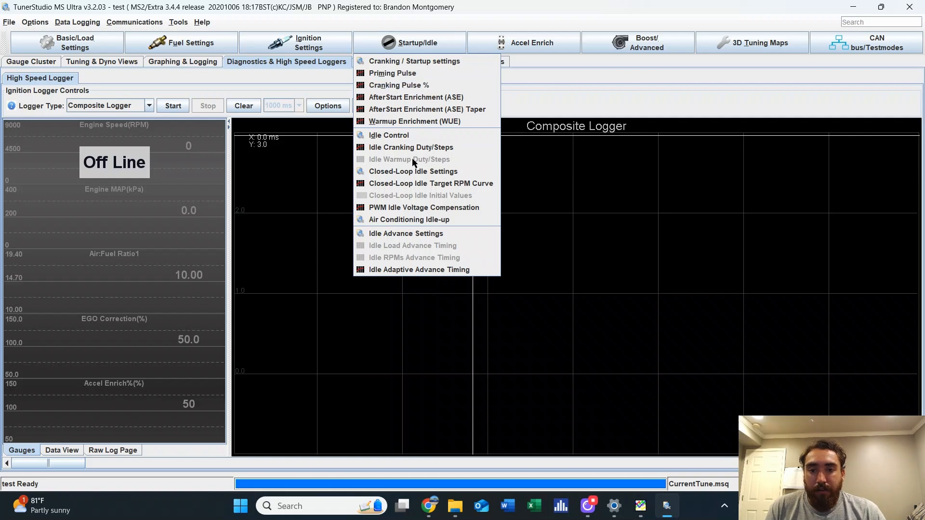
{"action": "left_click", "coordinate": [427, 139]}
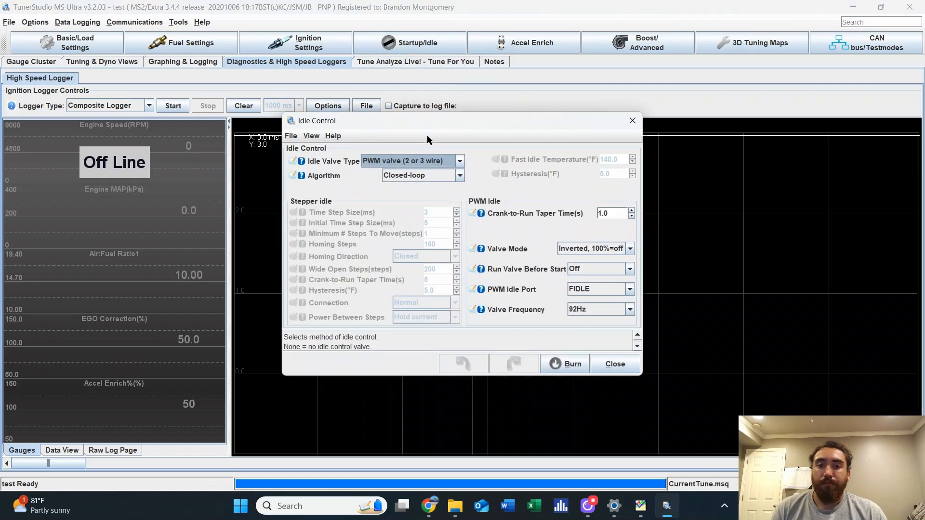
{"action": "left_click", "coordinate": [460, 178]}
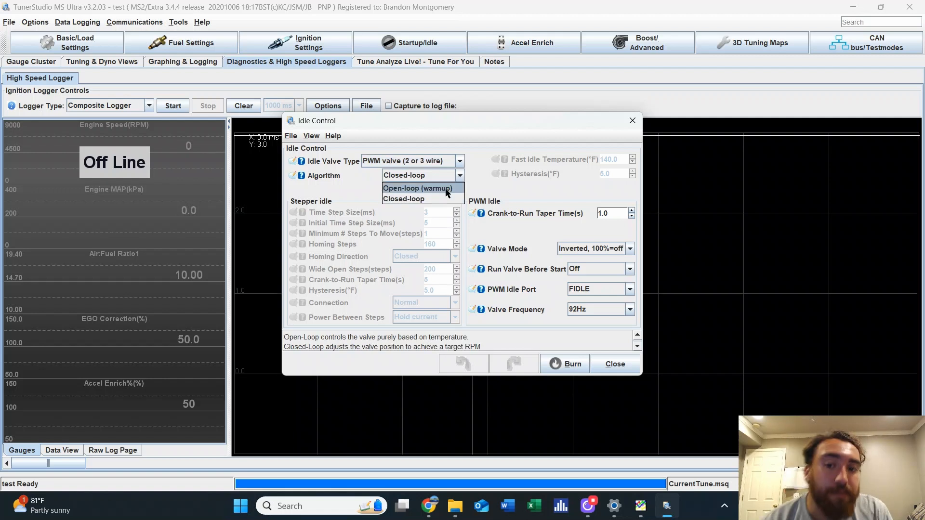
{"action": "left_click", "coordinate": [446, 189]}
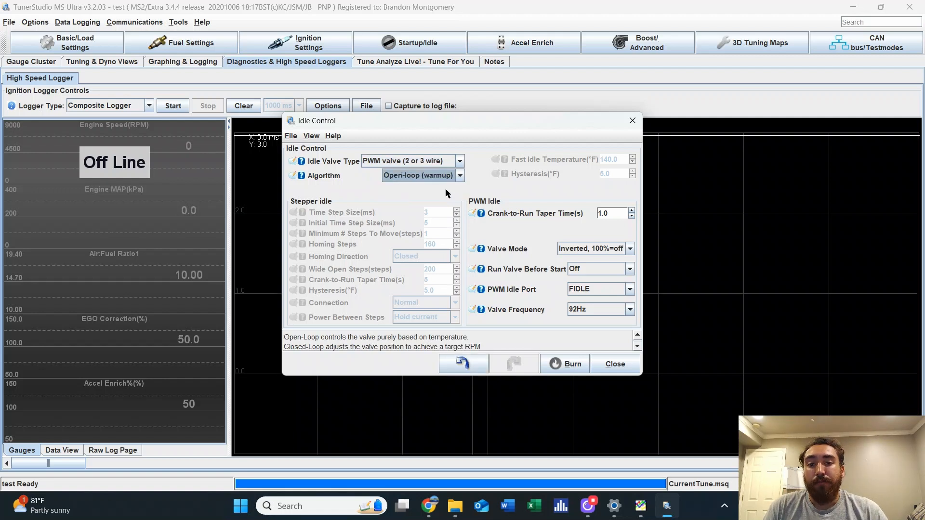
Look through the available PWM idle Valve Frequency options without choosing another one
{"action": "left_click", "coordinate": [594, 312]}
{"action": "scroll", "coordinate": [618, 360], "scroll_direction": "down", "scroll_amount": 3}
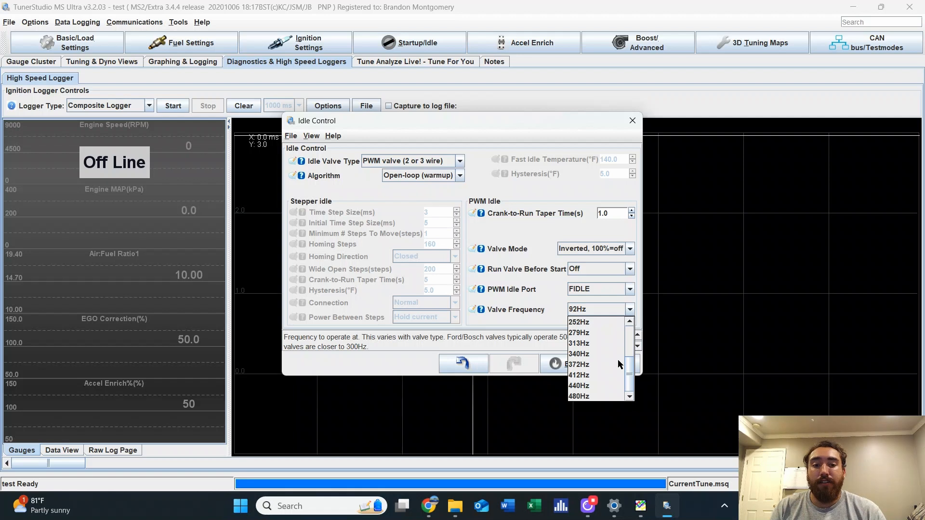
{"action": "left_click", "coordinate": [577, 236]}
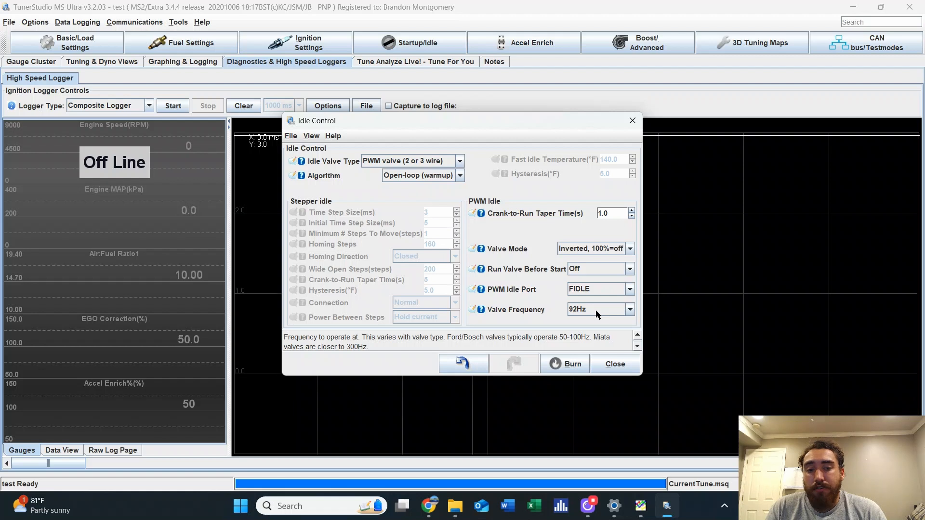
Switch the idle Valve Mode to Normal, 0%=off, return it to Inverted, 100%=off, and close the Idle Control settings
{"action": "left_click", "coordinate": [612, 250]}
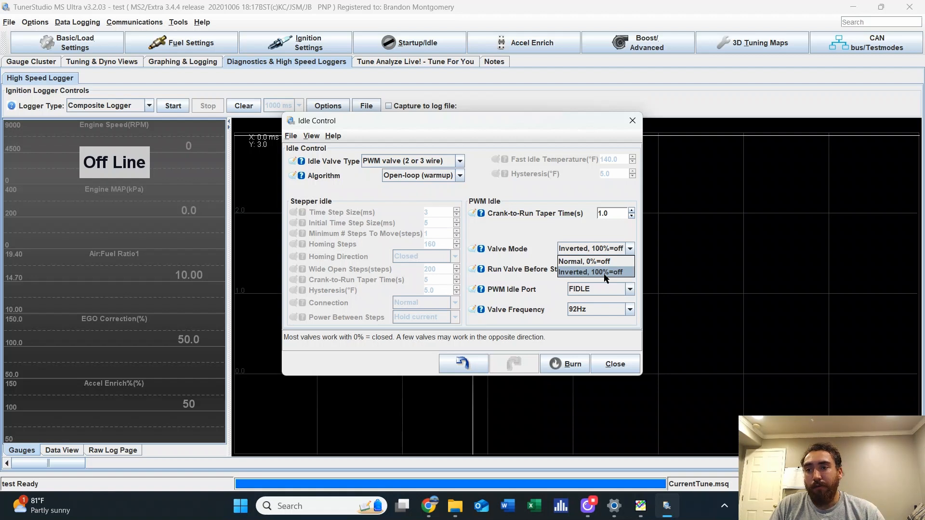
{"action": "left_click", "coordinate": [603, 262]}
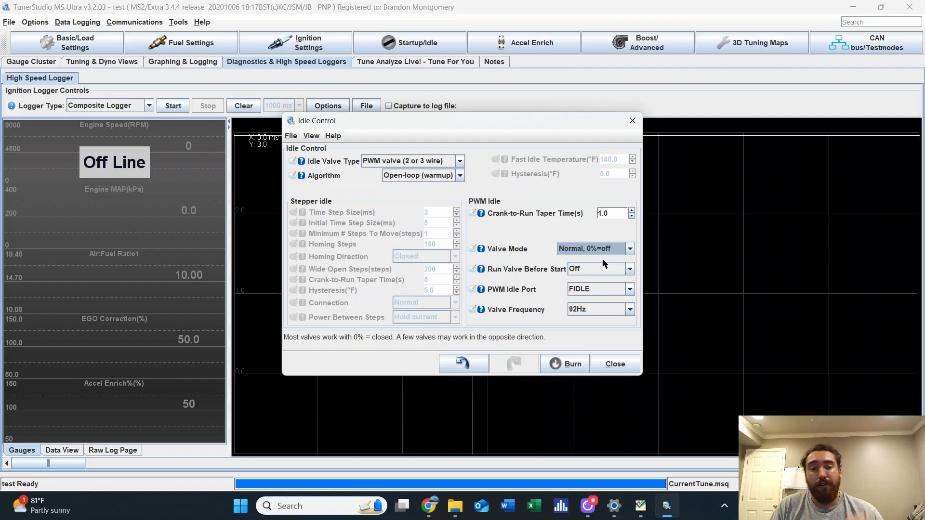
{"action": "left_click", "coordinate": [602, 250]}
{"action": "left_click", "coordinate": [597, 271]}
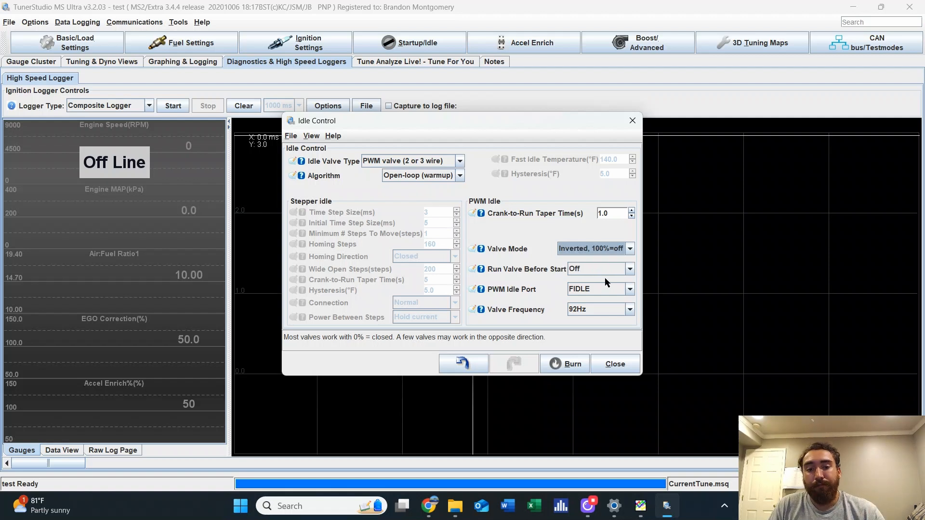
{"action": "left_click", "coordinate": [615, 363]}
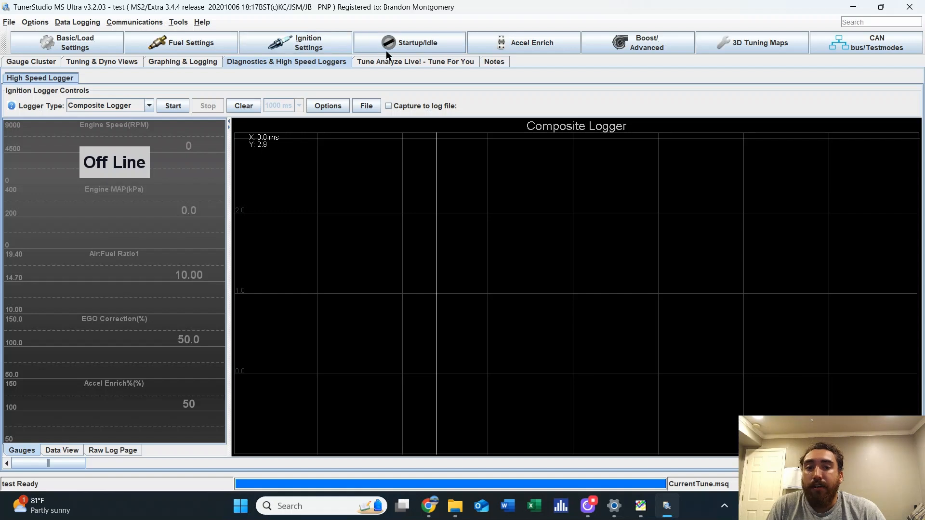
Move the second-to-last point of the Closed-Loop Idle Target RPM curve to about 176.1 °F and 918 rpm, and close the curve
{"action": "left_click", "coordinate": [413, 46]}
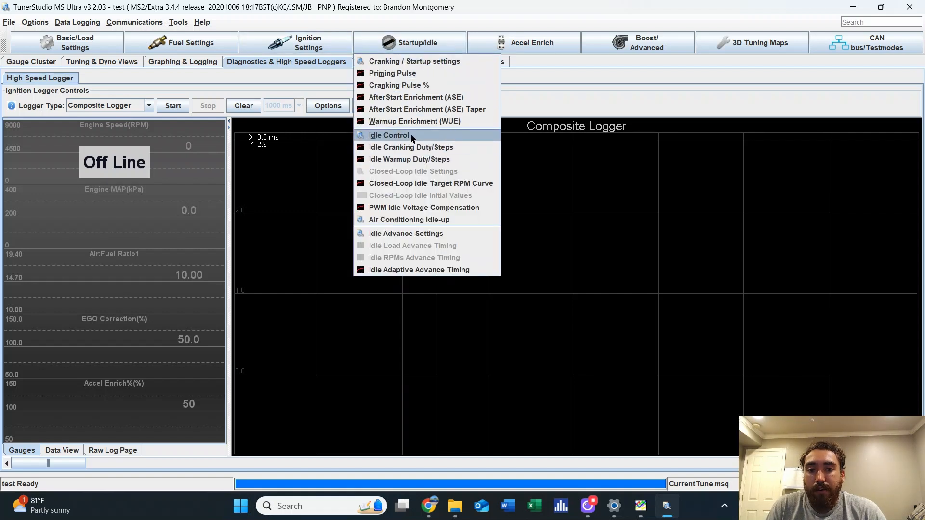
{"action": "left_click", "coordinate": [416, 184]}
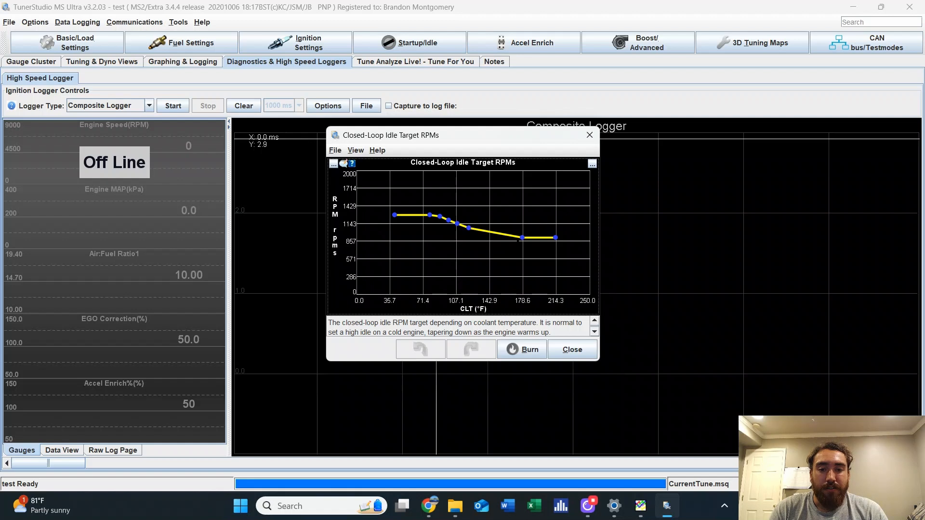
{"action": "left_click_drag", "start_coordinate": [522, 238], "coordinate": [520, 238]}
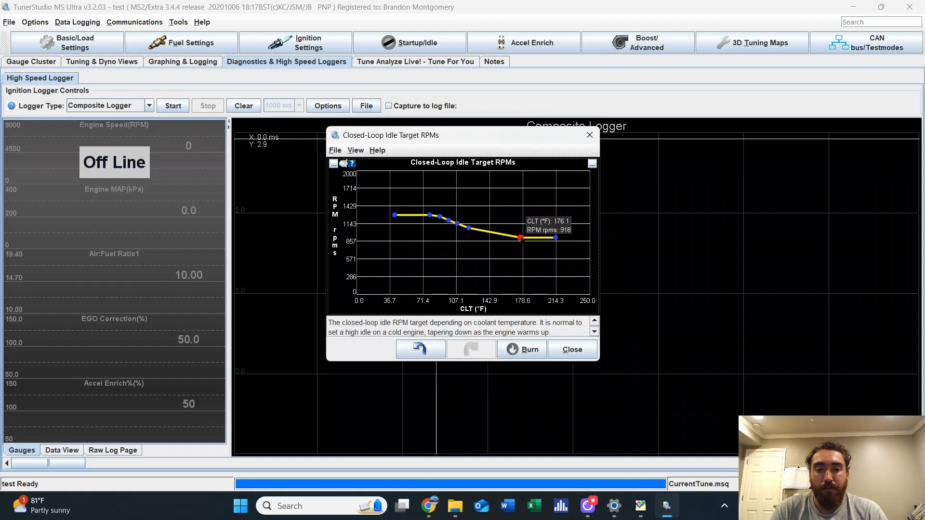
{"action": "left_click", "coordinate": [569, 349]}
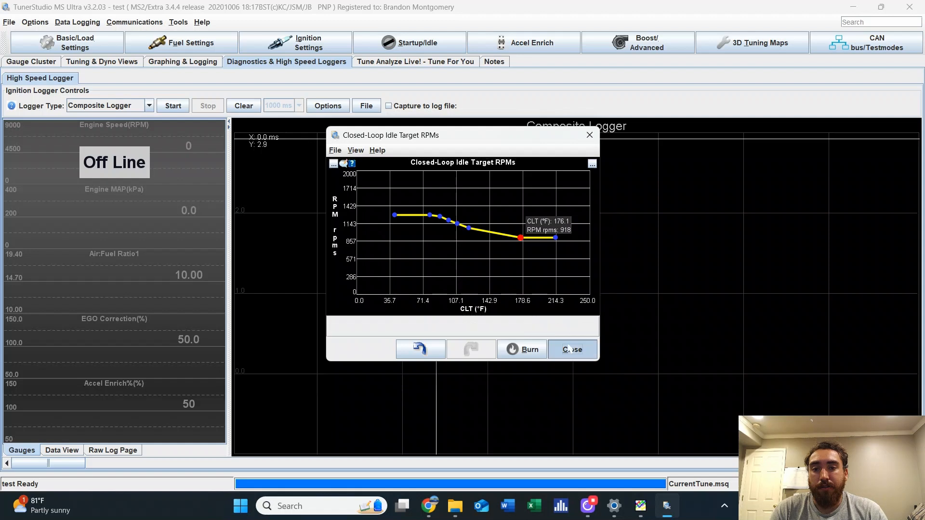
View the AfterStart Enrichment (ASE) percentage curve by coolant temperature and close it
{"action": "left_click", "coordinate": [392, 44]}
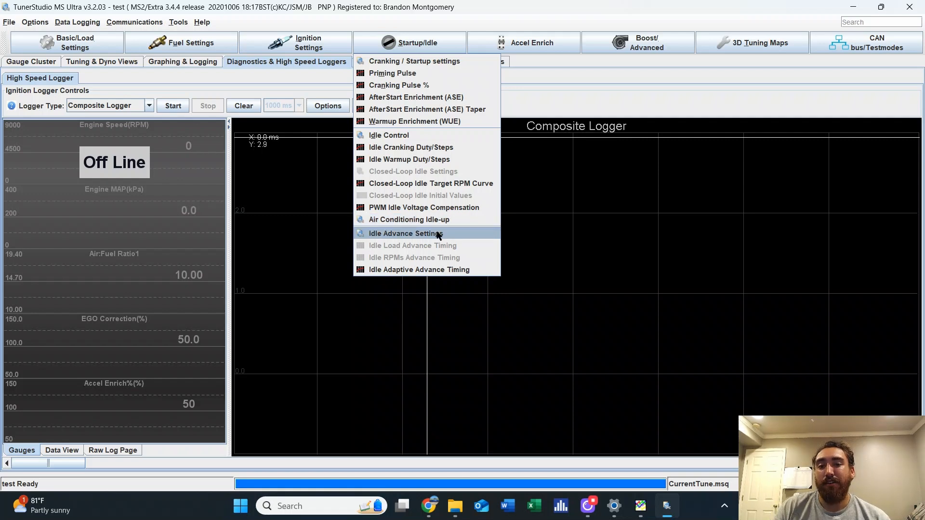
{"action": "left_click", "coordinate": [443, 98]}
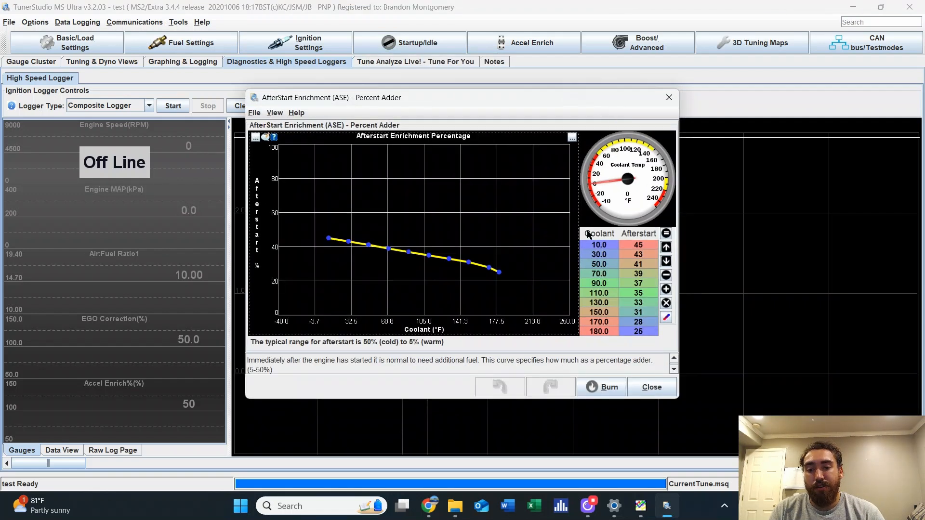
{"action": "left_click", "coordinate": [669, 99]}
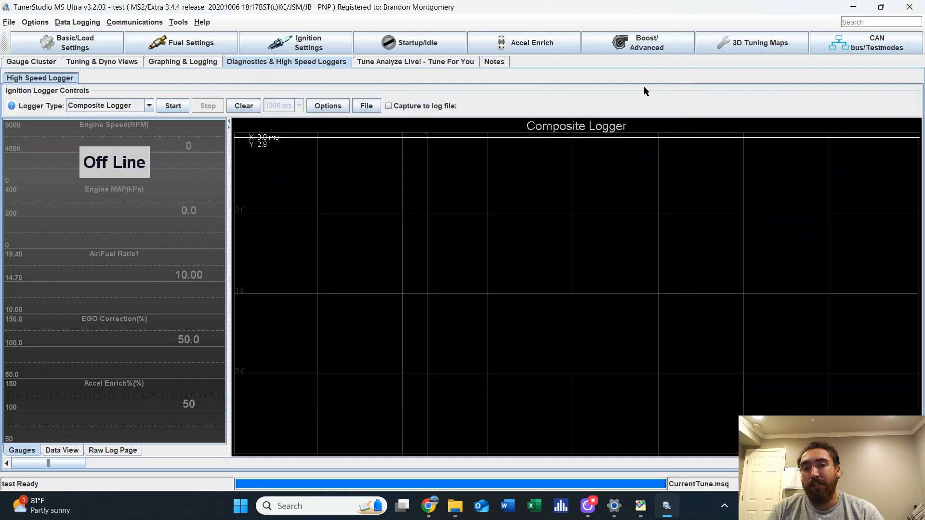
Move the 19.8 °F point of the Warmup Enrichment curve to about 18.1 °F and 145%, and close the curve
{"action": "left_click", "coordinate": [417, 43]}
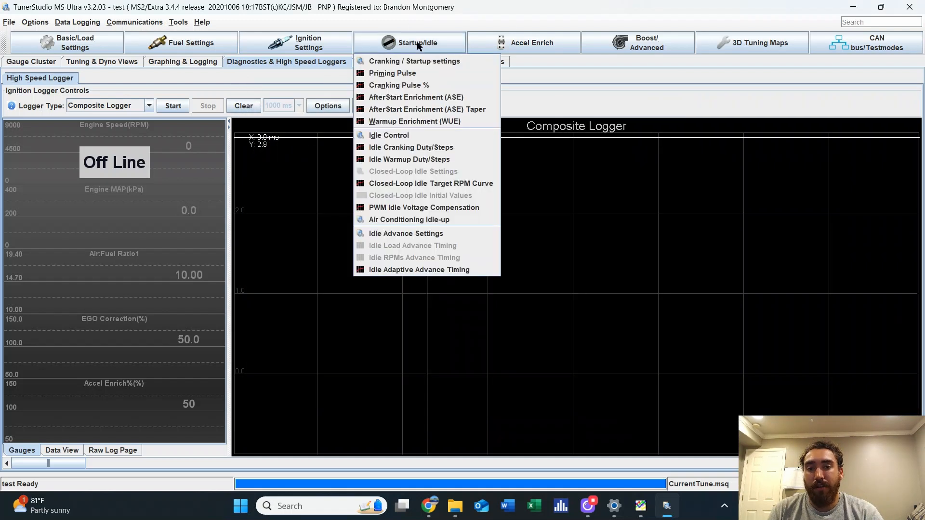
{"action": "left_click", "coordinate": [445, 122]}
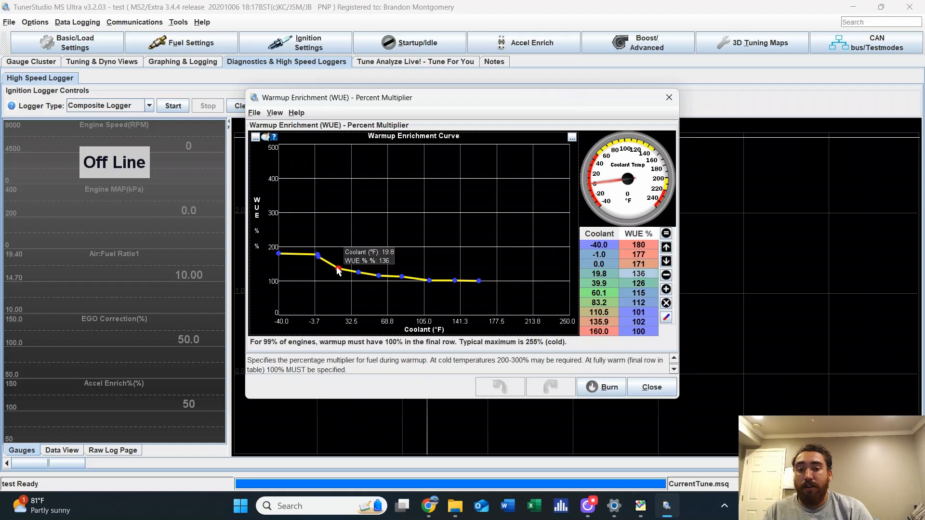
{"action": "left_click_drag", "start_coordinate": [338, 268], "coordinate": [337, 266]}
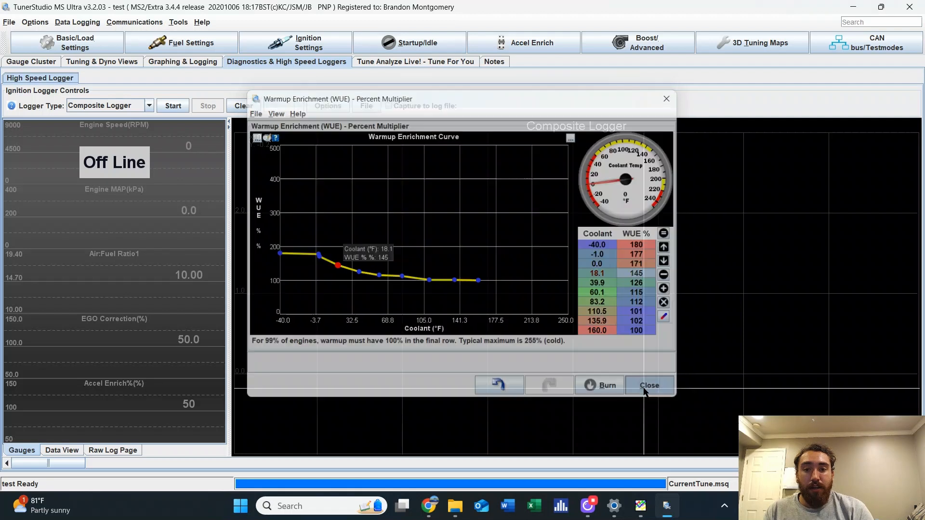
{"action": "left_click", "coordinate": [647, 387]}
Set the Idle Control algorithm to Closed-loop and close the settings
{"action": "left_click", "coordinate": [398, 44]}
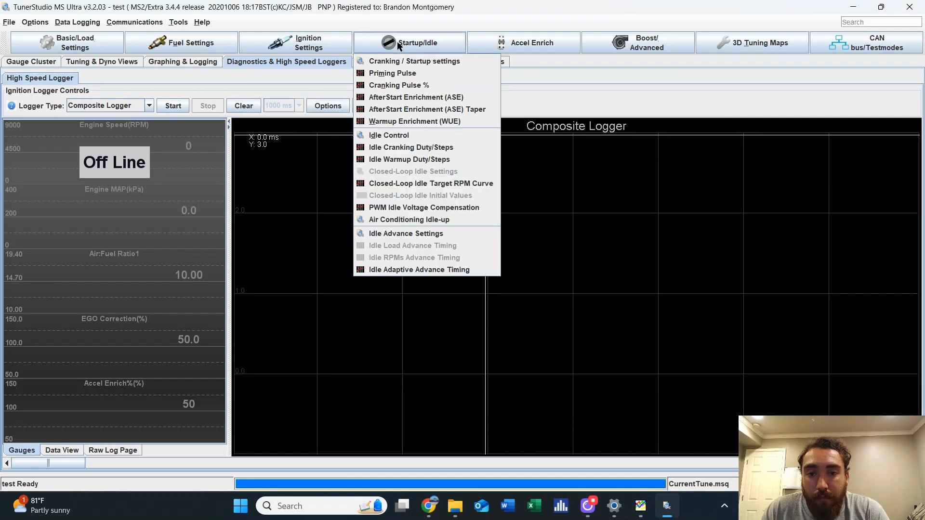
{"action": "left_click", "coordinate": [389, 136]}
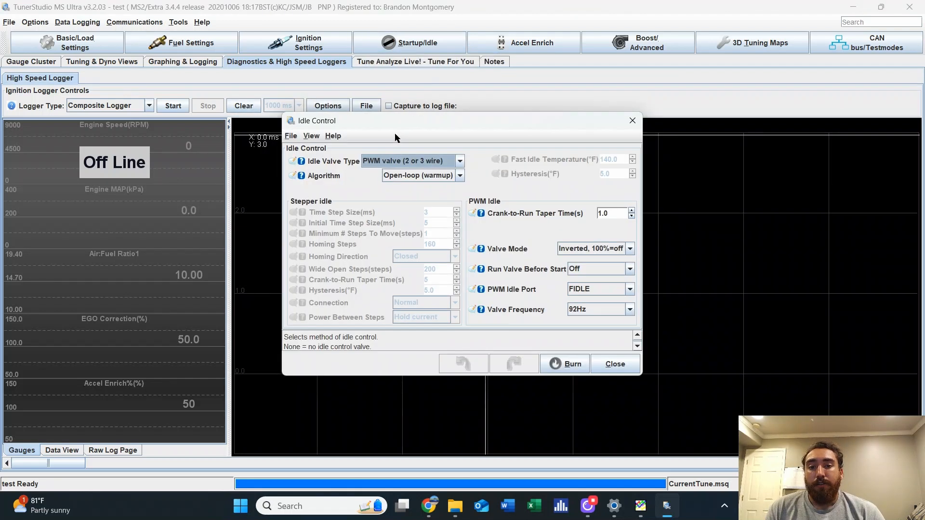
{"action": "left_click", "coordinate": [409, 183]}
{"action": "left_click", "coordinate": [412, 196]}
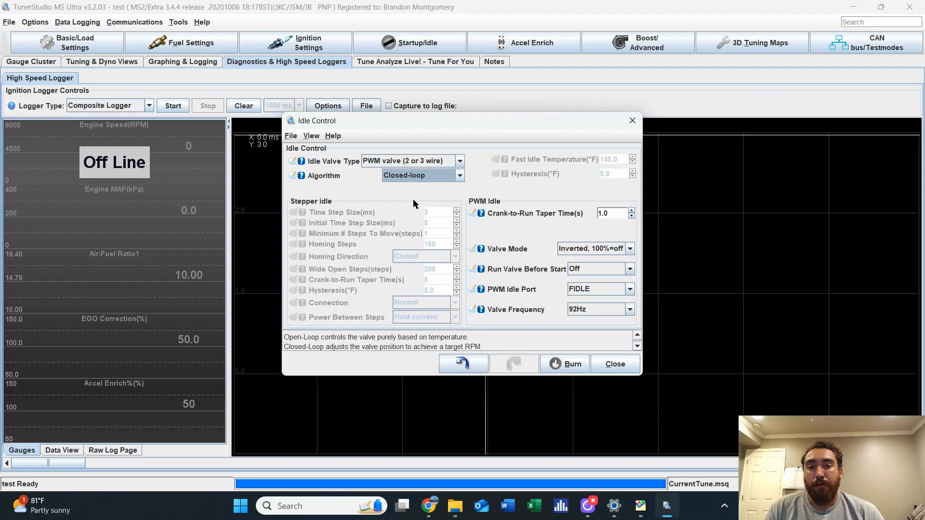
{"action": "left_click", "coordinate": [615, 364]}
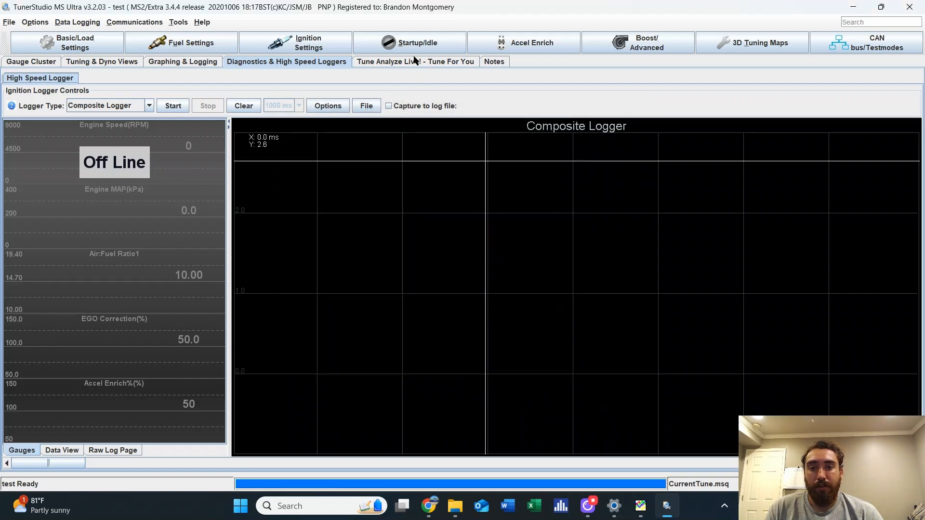
Set the Idle Control algorithm to Open-loop (warmup), burn the change, and close the settings
{"action": "left_click", "coordinate": [400, 47]}
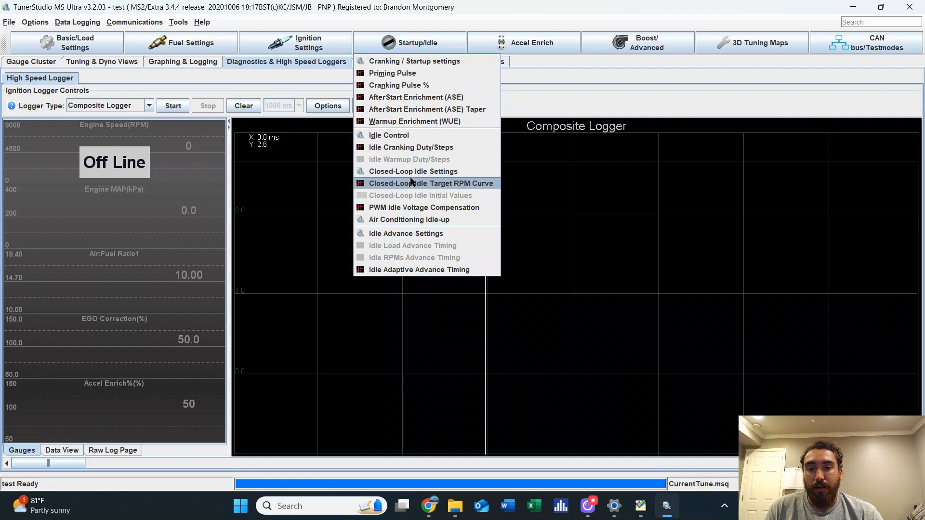
{"action": "left_click", "coordinate": [399, 136]}
{"action": "left_click", "coordinate": [423, 176]}
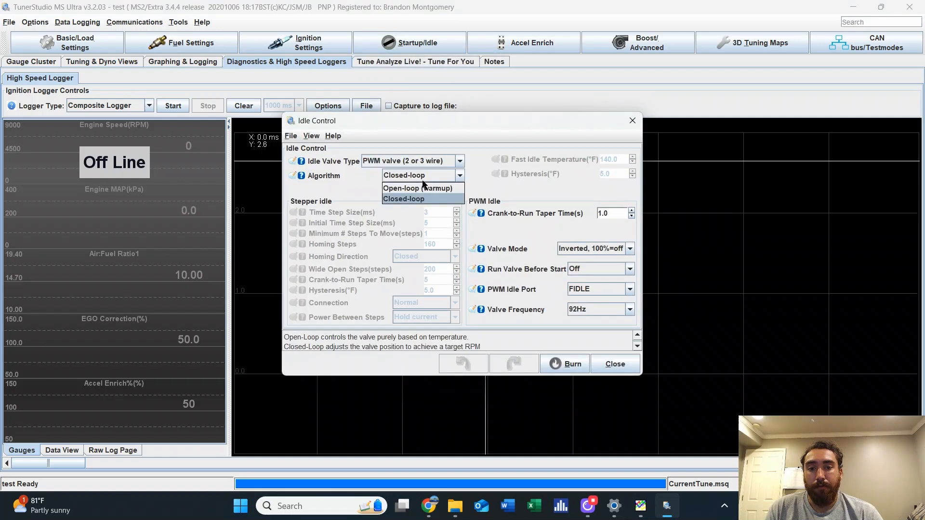
{"action": "left_click", "coordinate": [422, 195]}
{"action": "left_click", "coordinate": [426, 178]}
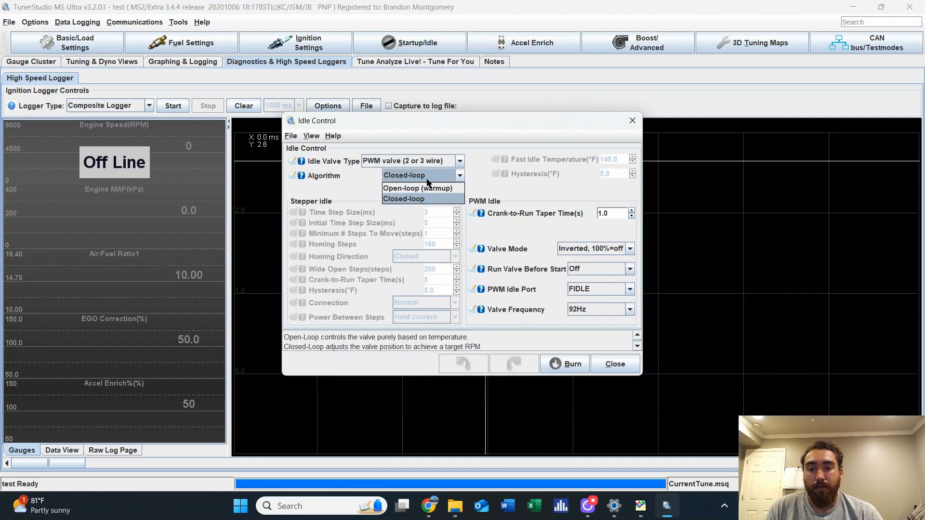
{"action": "left_click", "coordinate": [427, 187]}
{"action": "left_click", "coordinate": [566, 364]}
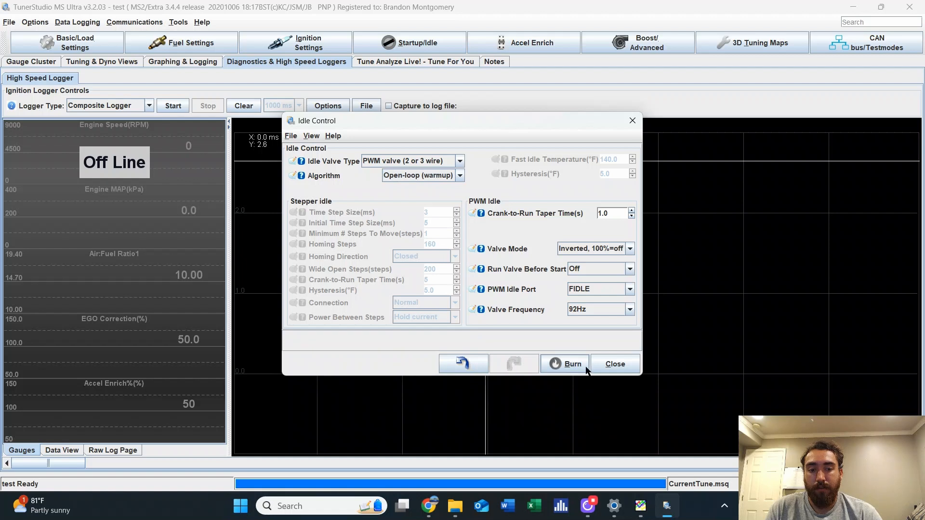
{"action": "left_click", "coordinate": [616, 363]}
Review the Idle Control settings and the Idle Advance Settings, closing each without changes
{"action": "left_click", "coordinate": [405, 47]}
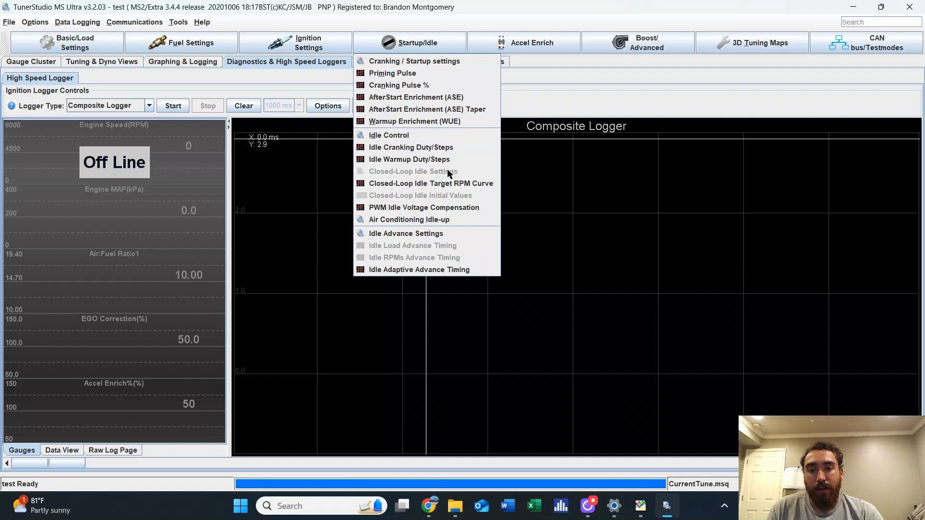
{"action": "left_click", "coordinate": [417, 138]}
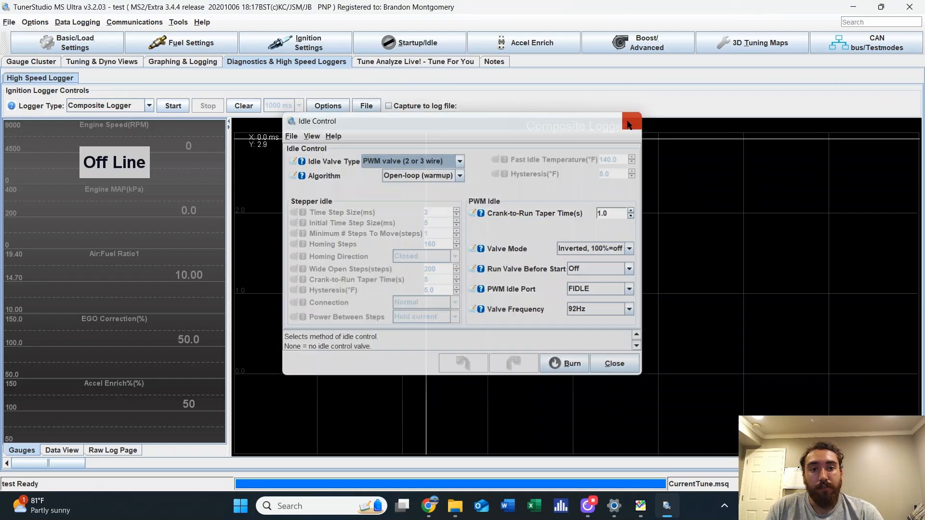
{"action": "left_click", "coordinate": [632, 121]}
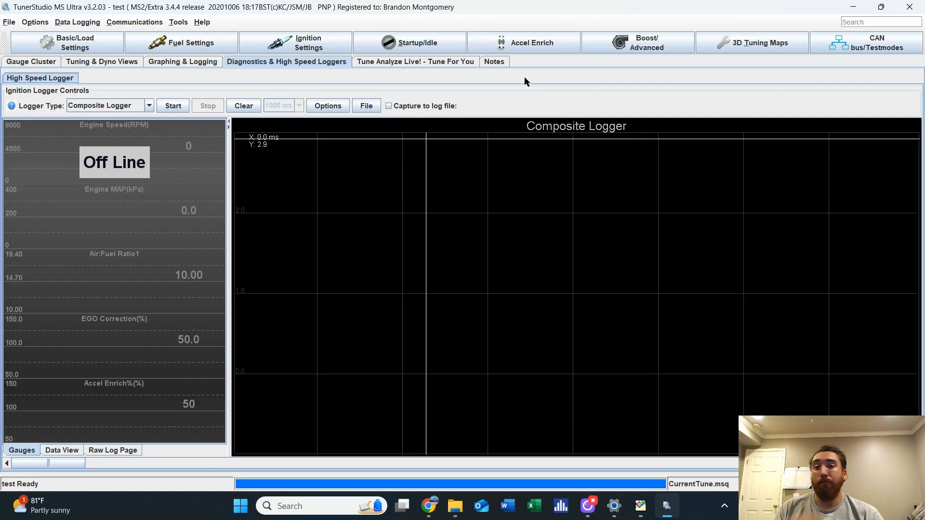
{"action": "left_click", "coordinate": [417, 48]}
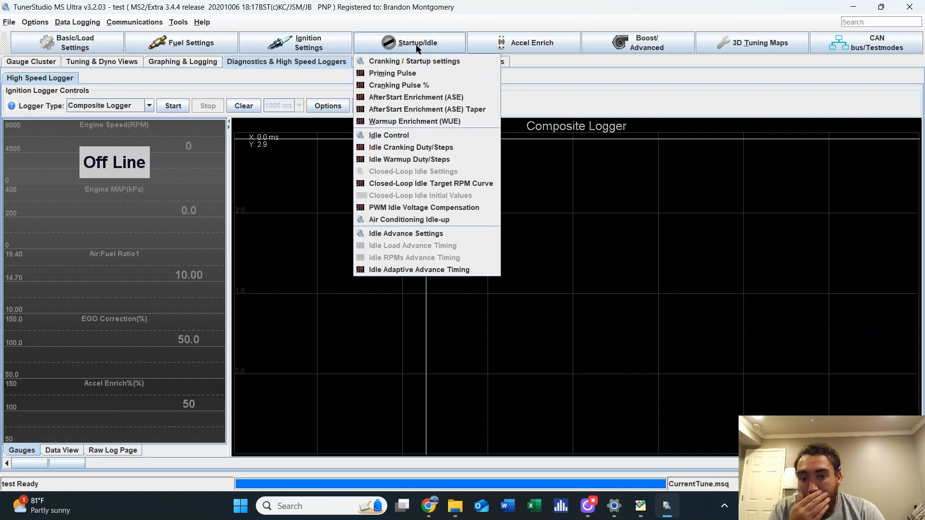
{"action": "left_click", "coordinate": [426, 234]}
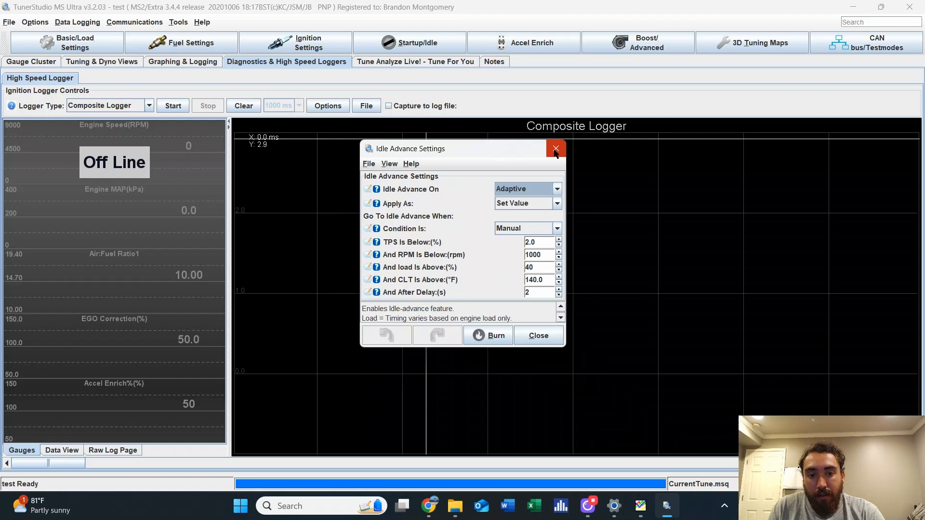
{"action": "left_click", "coordinate": [556, 150]}
Review the Cranking / Startup Settings and close them
{"action": "left_click", "coordinate": [417, 44]}
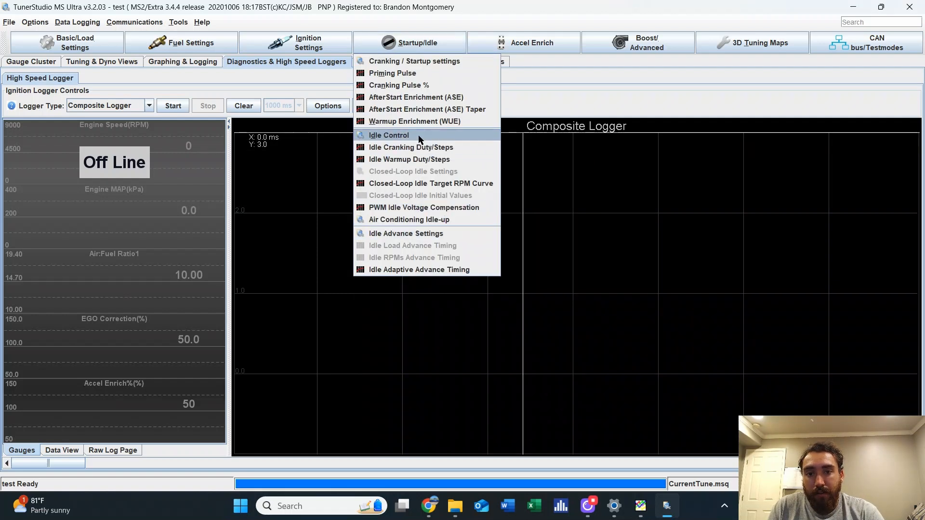
{"action": "left_click", "coordinate": [432, 62]}
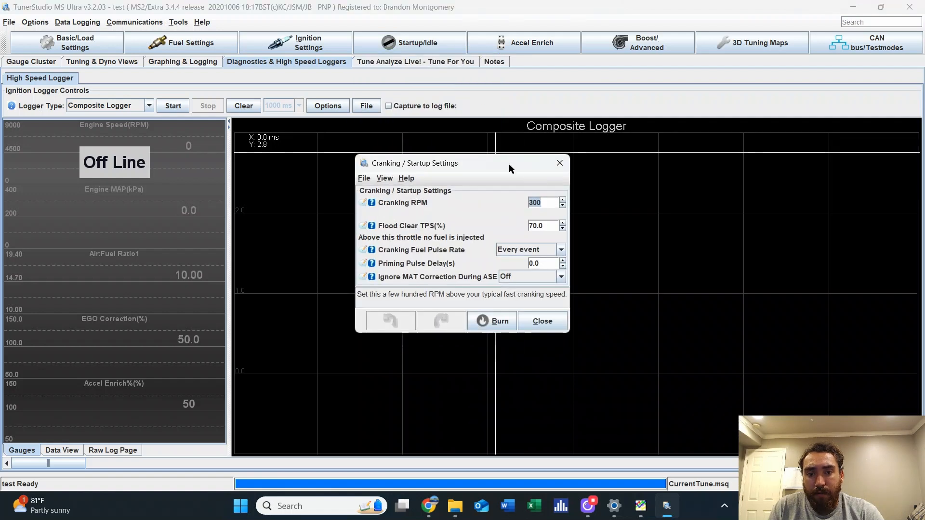
{"action": "left_click", "coordinate": [559, 163]}
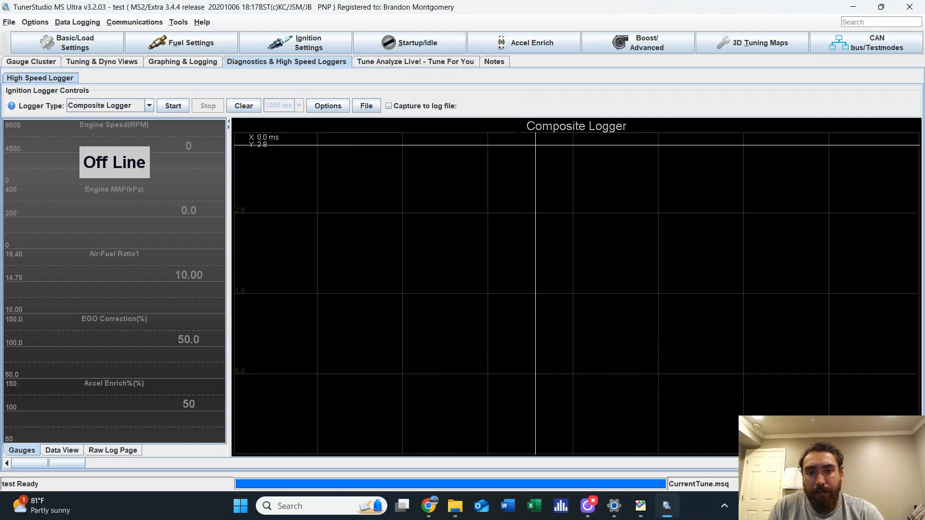
Move the last point of the PWM Idle Warmup Duty Cycle curve to about 178.1 °F and 18.4% duty, and close the curve
{"action": "left_click", "coordinate": [418, 43]}
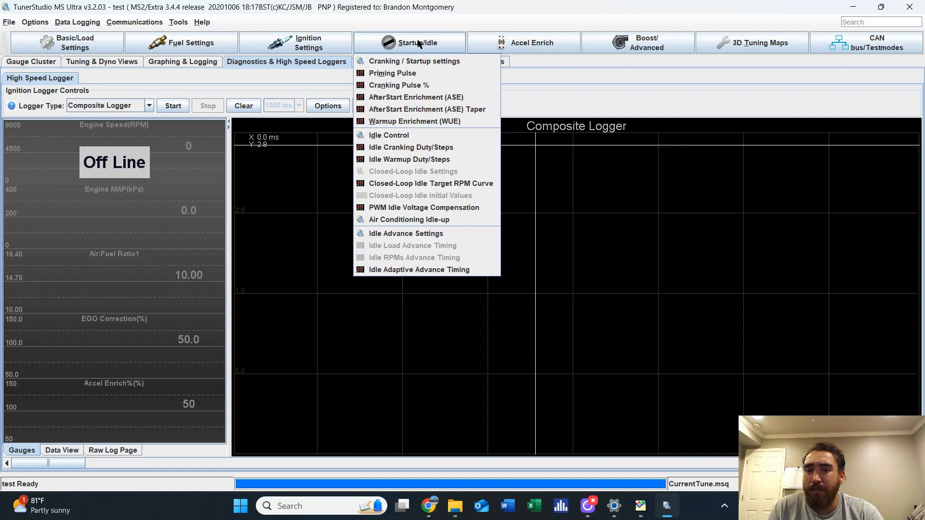
{"action": "left_click", "coordinate": [439, 162]}
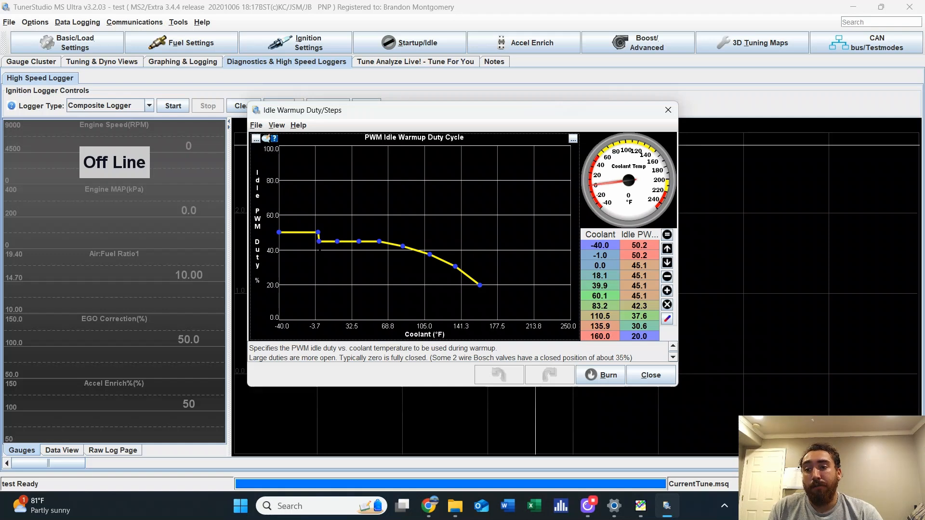
{"action": "left_click_drag", "start_coordinate": [319, 244], "coordinate": [490, 309]}
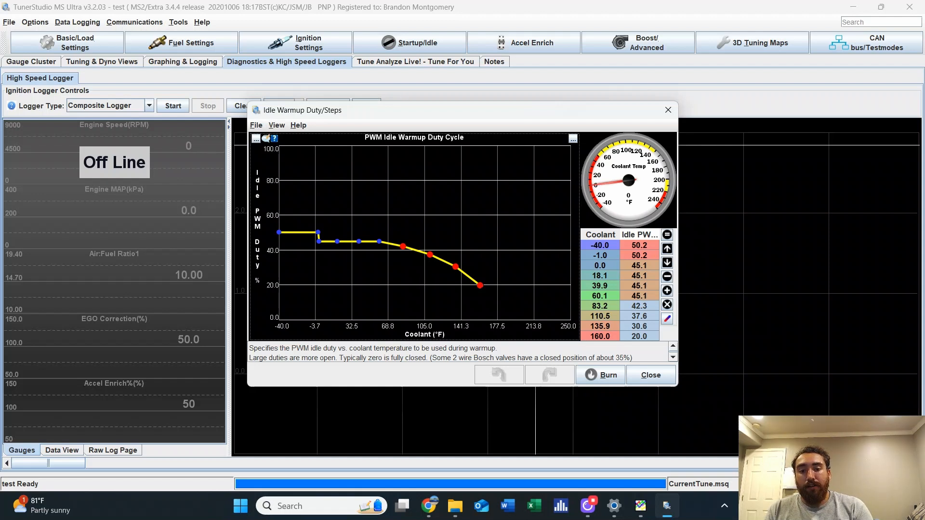
{"action": "left_click_drag", "start_coordinate": [480, 285], "coordinate": [499, 290]}
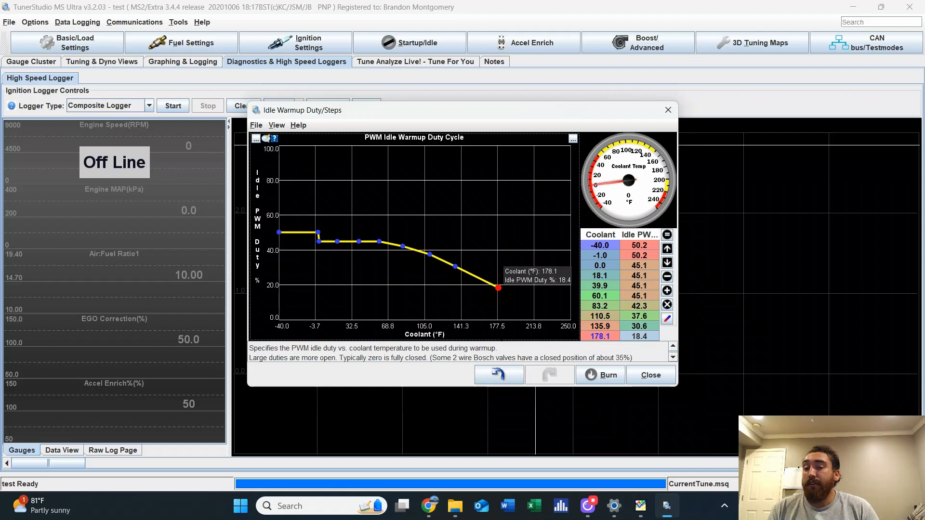
{"action": "left_click", "coordinate": [653, 374]}
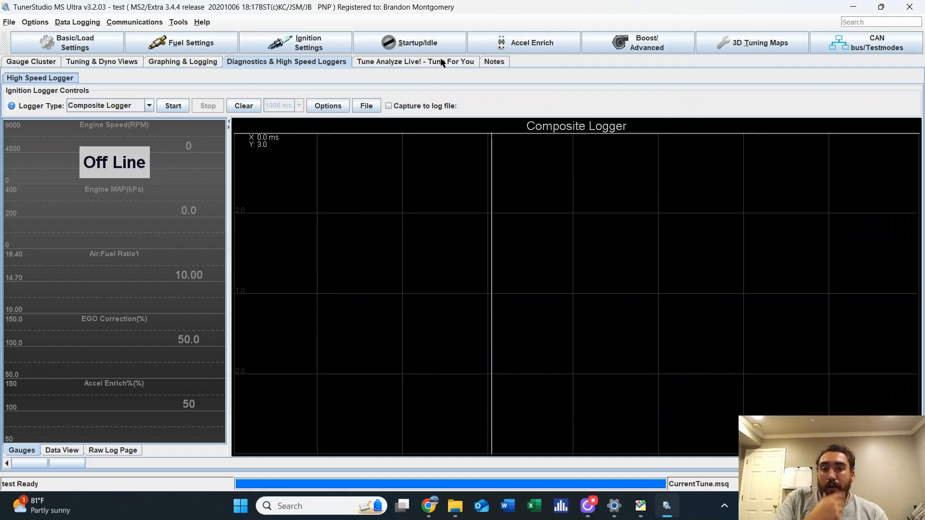
Review the Boost Control Settings, including overboost protection, and close them
{"action": "left_click", "coordinate": [529, 46]}
{"action": "mouse_move", "coordinate": [622, 43]}
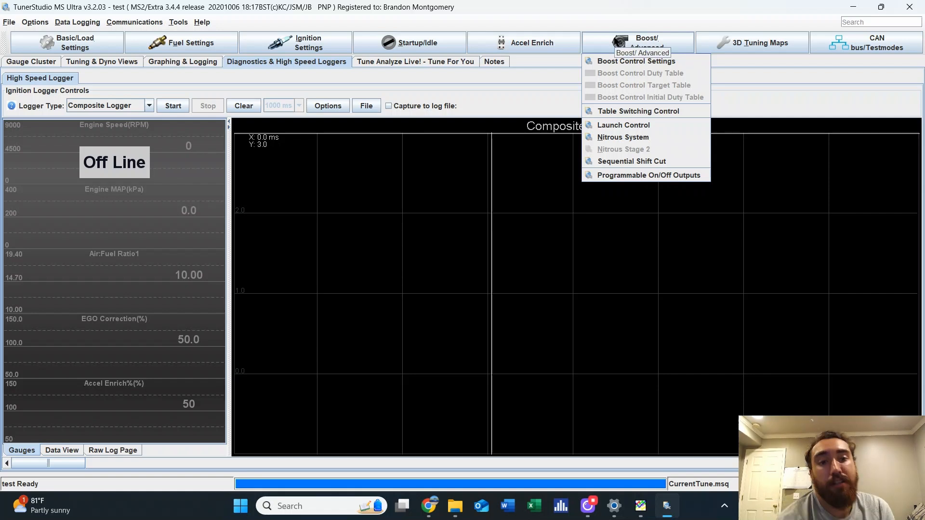
{"action": "left_click", "coordinate": [620, 61]}
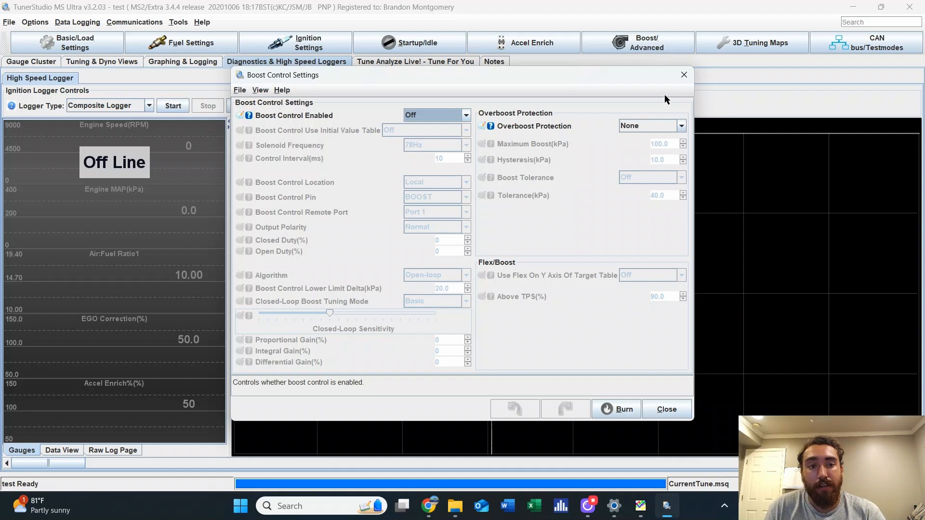
{"action": "left_click", "coordinate": [684, 75]}
{"action": "left_click", "coordinate": [744, 45]}
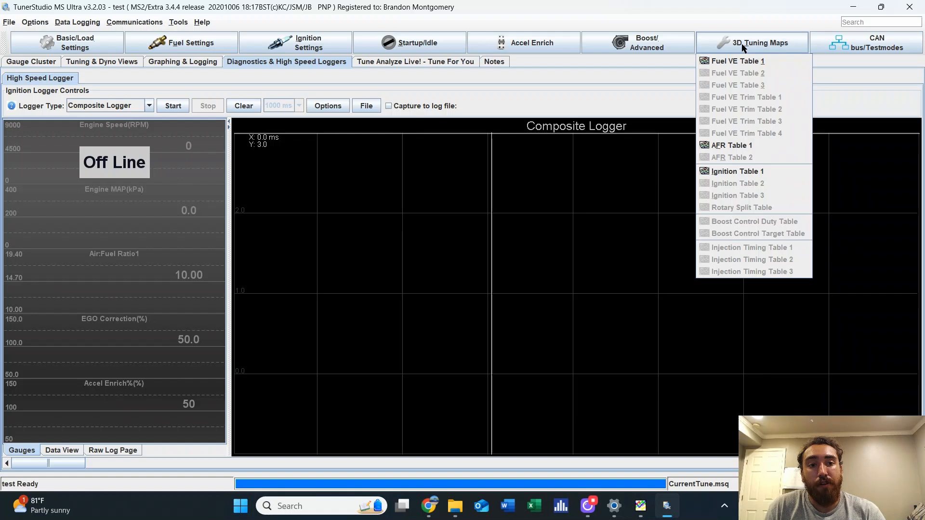
{"action": "mouse_move", "coordinate": [851, 49]}
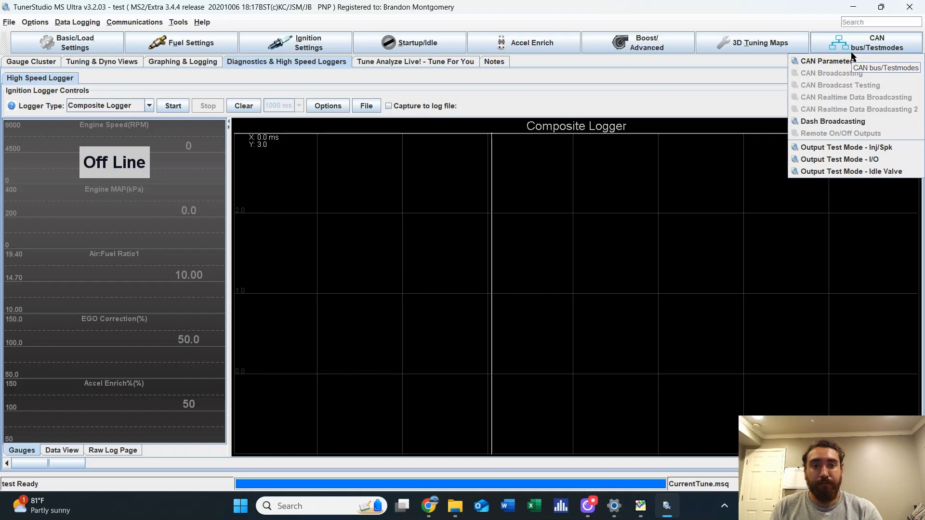
{"action": "mouse_move", "coordinate": [658, 46]}
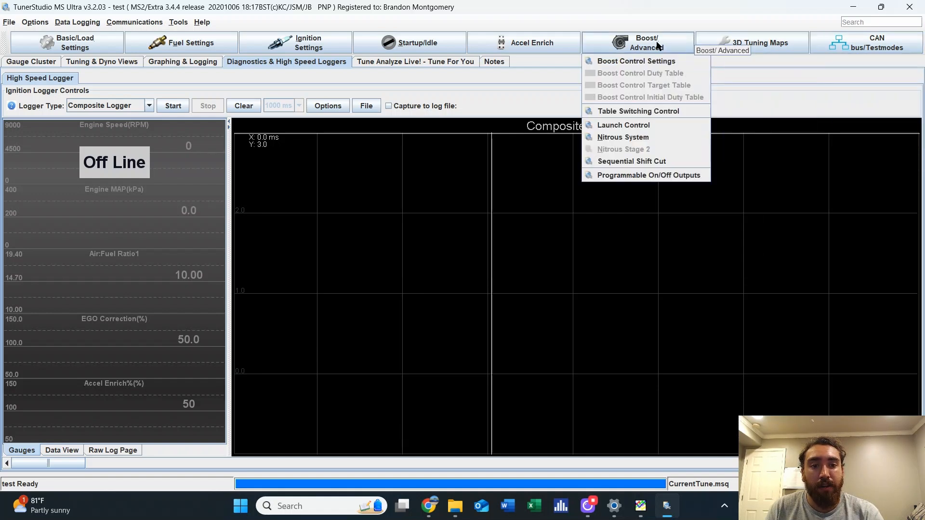
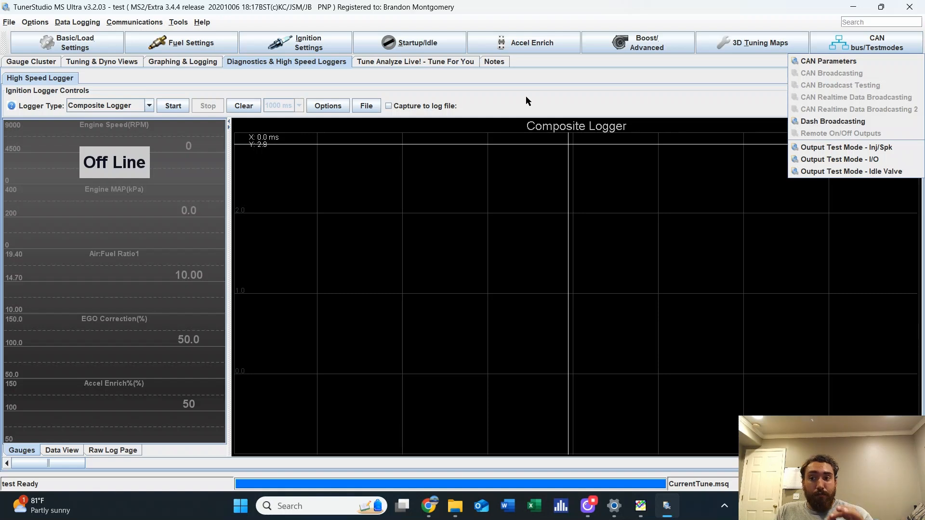
View the live VE Table 1 auto-tune page and the save prompt for a new data log, and cancel the prompt
{"action": "left_click", "coordinate": [435, 62]}
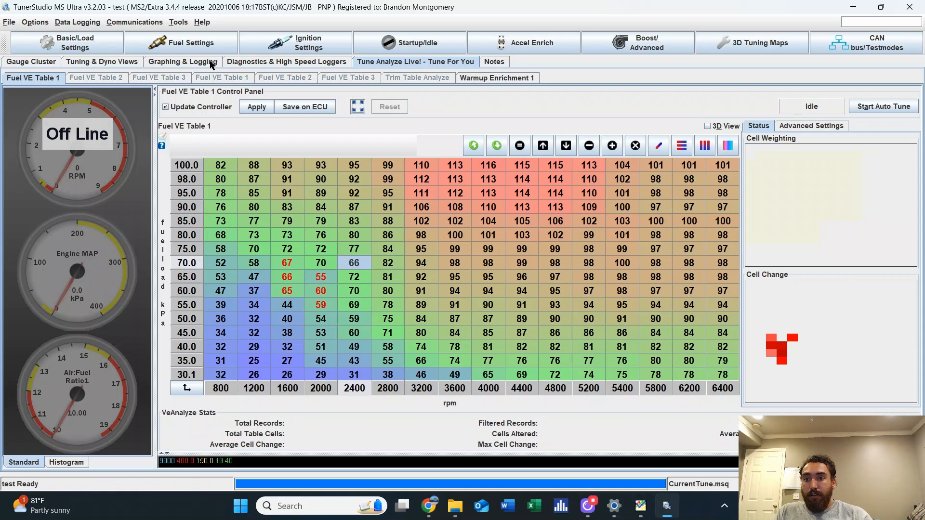
{"action": "left_click", "coordinate": [197, 63]}
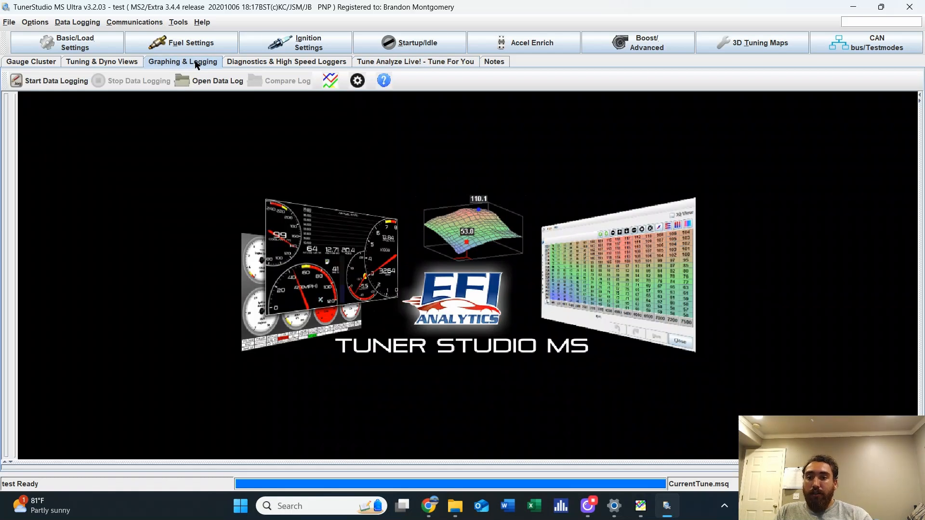
{"action": "left_click", "coordinate": [64, 83]}
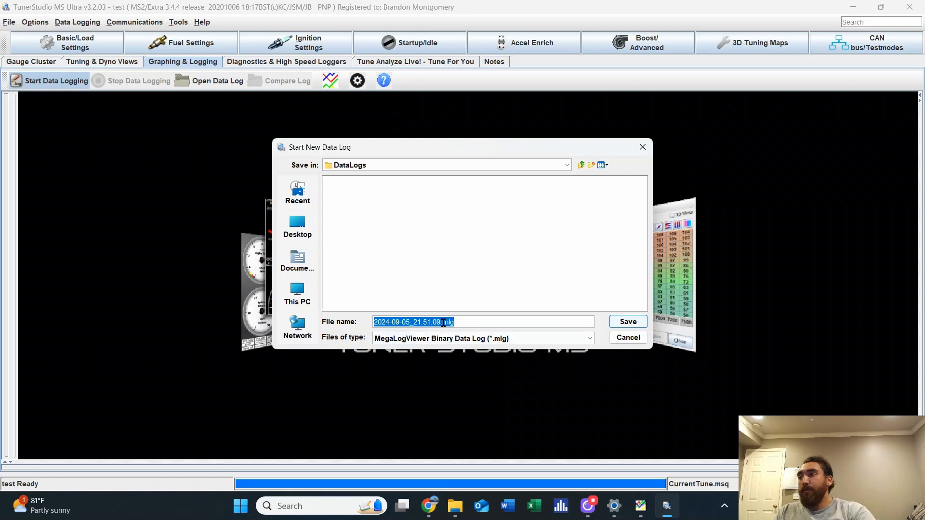
{"action": "left_click", "coordinate": [643, 147]}
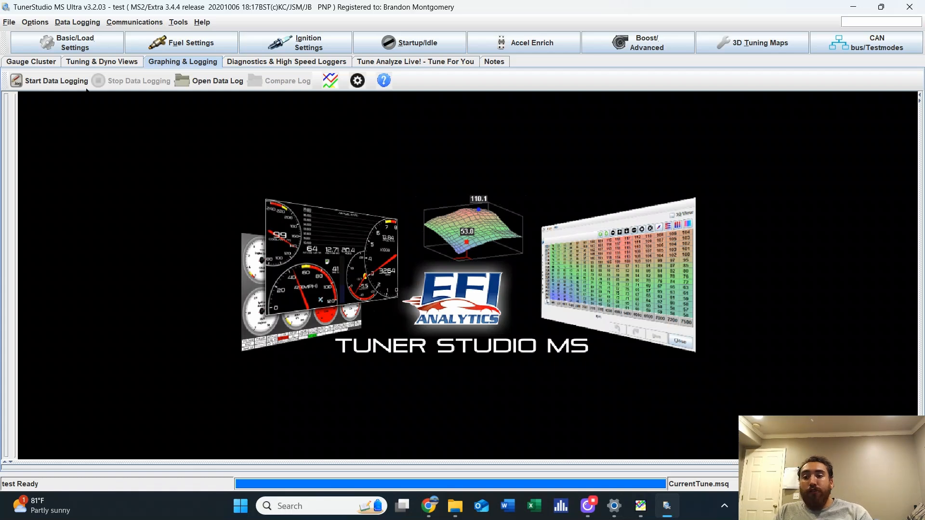
Open the data log 2024-01-09_07.17.11.mlg from the DataLogs folder of the 1988_Foxbody_Mustang project in OneDrive
{"action": "left_click", "coordinate": [215, 87]}
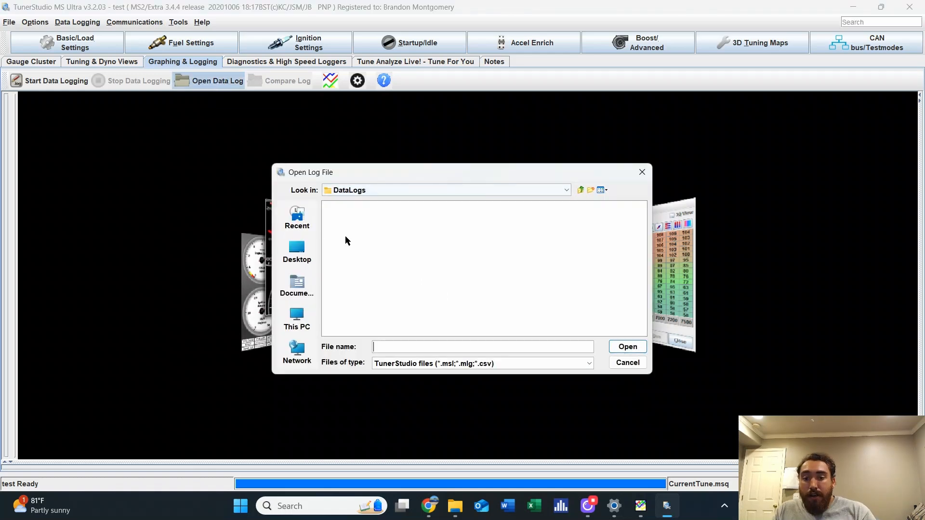
{"action": "left_click", "coordinate": [296, 218]}
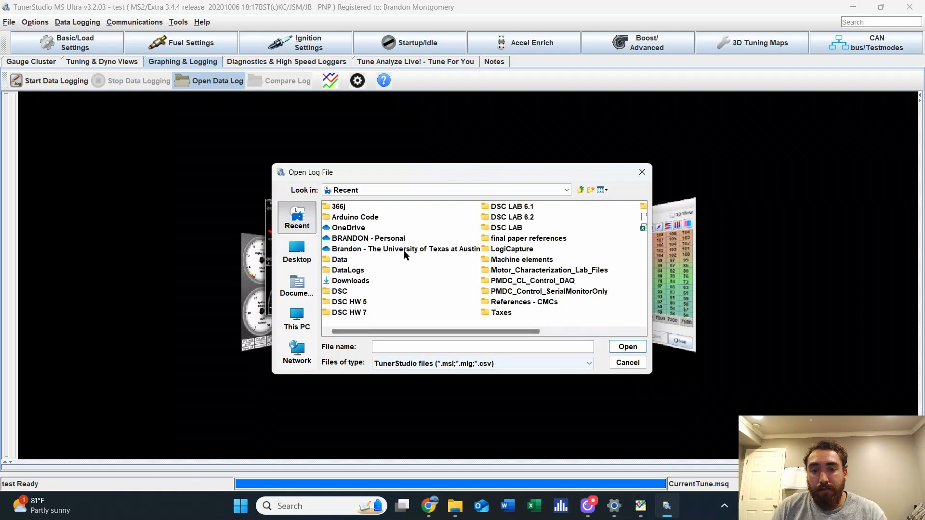
{"action": "double_click", "coordinate": [355, 228]}
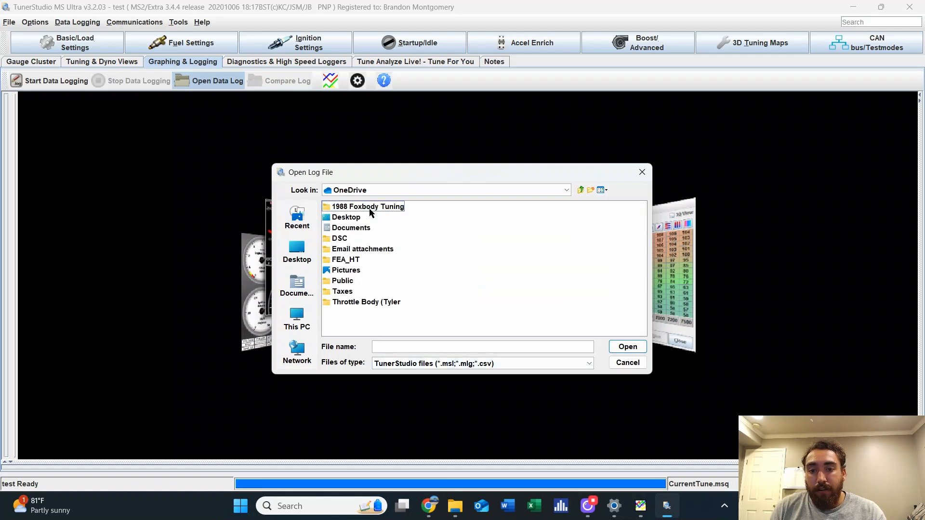
{"action": "double_click", "coordinate": [370, 212]}
{"action": "double_click", "coordinate": [369, 212]}
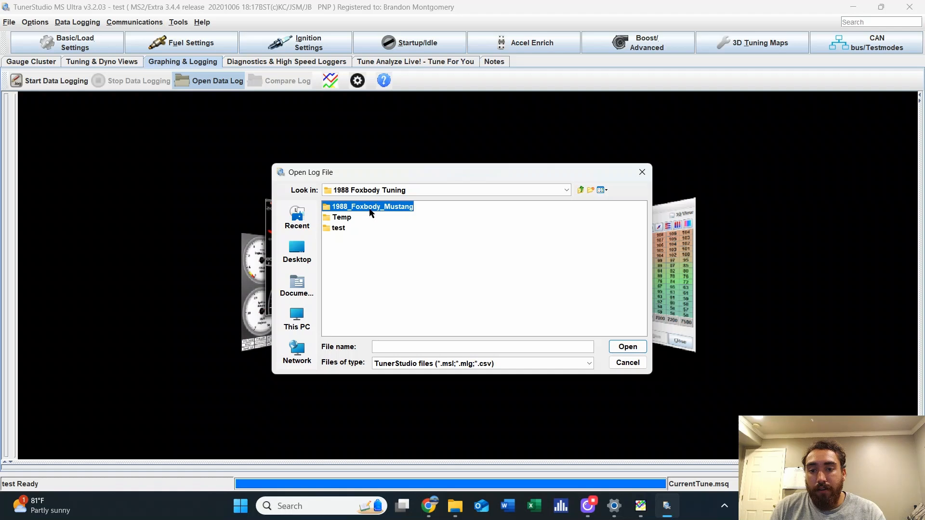
{"action": "double_click", "coordinate": [359, 221]}
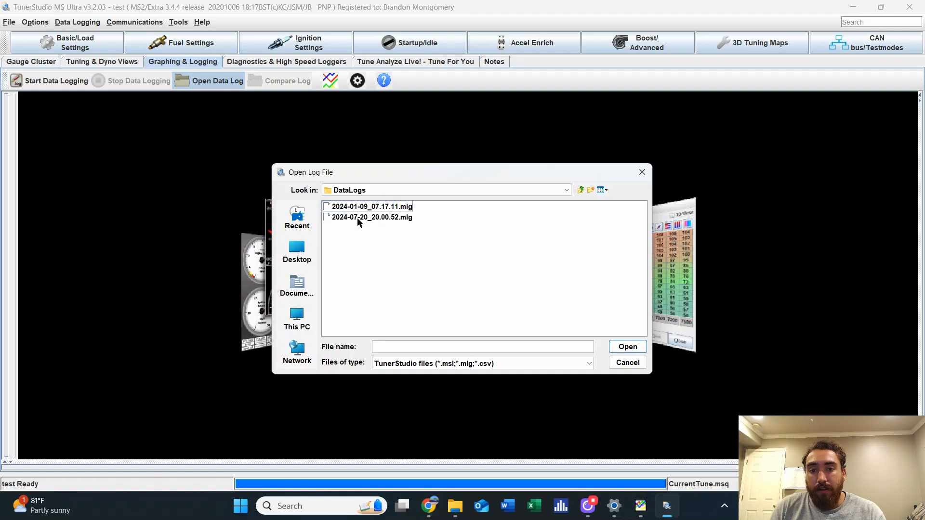
{"action": "double_click", "coordinate": [386, 208]}
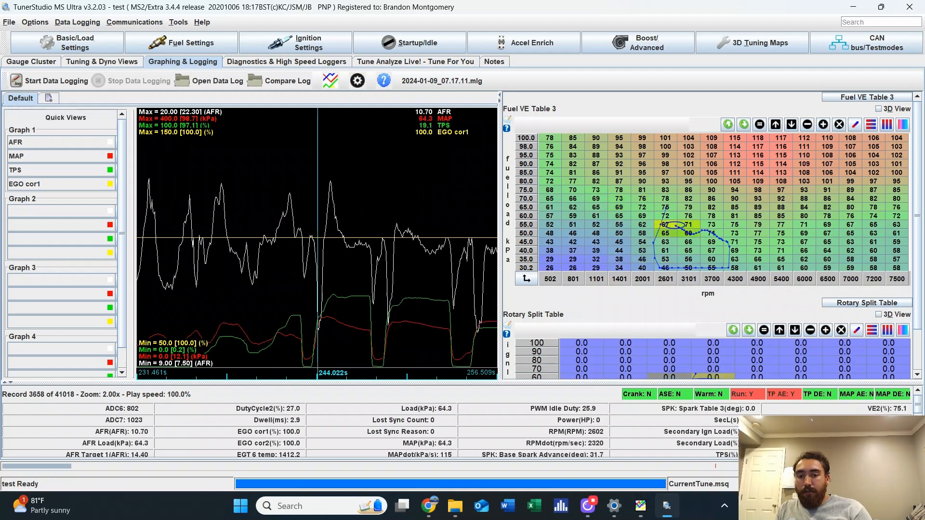
Step the log cursor back 15 records to 243.021 s and zoom the graph to 15x to examine the AFR, MAP and TPS traces
{"action": "key", "text": "Left"}
{"action": "key", "text": "Left"}
{"action": "key", "text": "Left"}
{"action": "key", "text": "Left"}
{"action": "key", "text": "Left"}
{"action": "key", "text": "Left"}
{"action": "key", "text": "Left"}
{"action": "key", "text": "Left"}
{"action": "key", "text": "Left"}
{"action": "key", "text": "Left"}
{"action": "key", "text": "Left"}
{"action": "key", "text": "Left"}
{"action": "key", "text": "Left"}
{"action": "key", "text": "Left"}
{"action": "key", "text": "Left"}
{"action": "key", "text": "Up"}
{"action": "key", "text": "Up"}
{"action": "key", "text": "Up"}
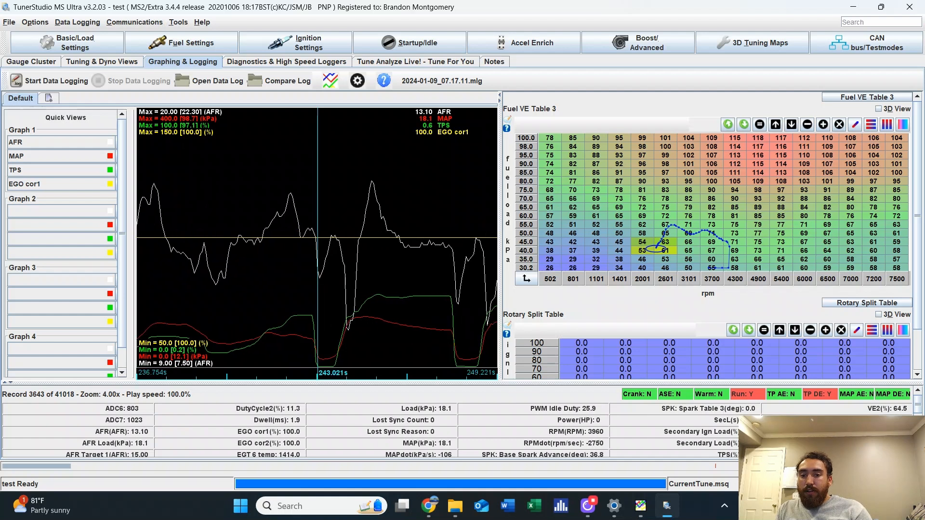
{"action": "key", "text": "Up"}
{"action": "key", "text": "Up"}
{"action": "key", "text": "Up"}
{"action": "key", "text": "Up"}
{"action": "key", "text": "Up"}
{"action": "key", "text": "Up"}
{"action": "key", "text": "Up"}
{"action": "key", "text": "Up"}
{"action": "key", "text": "Up"}
{"action": "key", "text": "Up"}
{"action": "key", "text": "Up"}
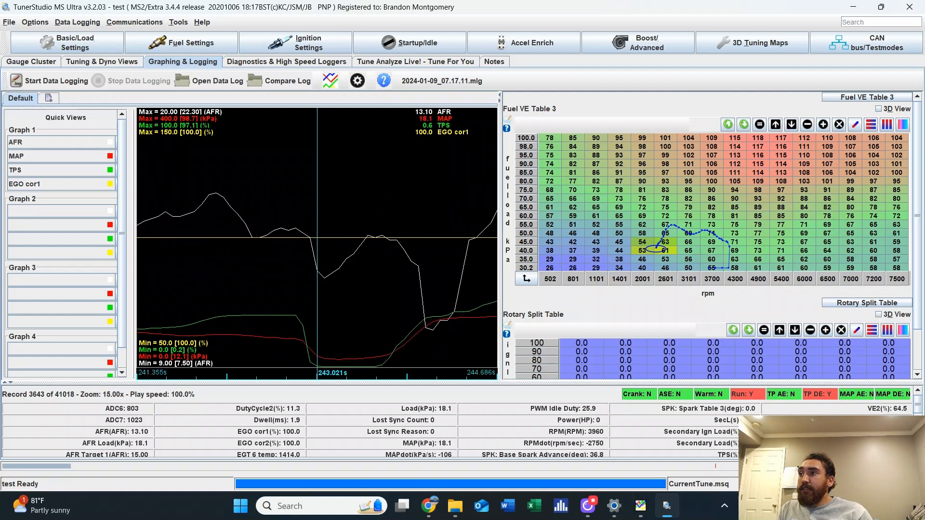
Zoom the log graph out to 0.001x to view the entire recorded log
{"action": "key", "text": "Down"}
{"action": "key", "text": "Down"}
{"action": "key", "text": "Down"}
{"action": "key", "text": "Down"}
{"action": "key", "text": "Down"}
{"action": "key", "text": "Down"}
{"action": "key", "text": "Down"}
{"action": "key", "text": "Down"}
{"action": "key", "text": "Down"}
{"action": "key", "text": "Down"}
{"action": "key", "text": "Down"}
{"action": "key", "text": "Down"}
{"action": "key", "text": "Down"}
{"action": "key", "text": "Down"}
{"action": "key", "text": "Down"}
{"action": "key", "text": "Down"}
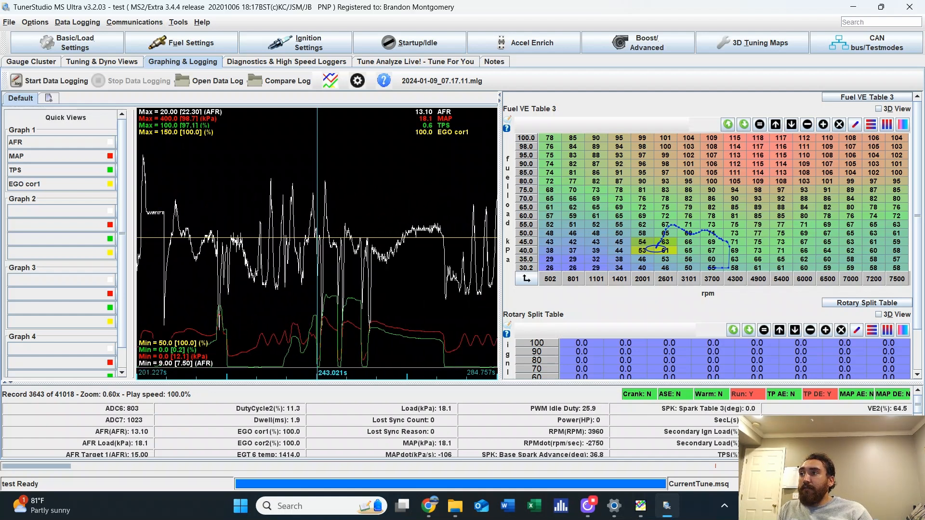
{"action": "key", "text": "Down"}
{"action": "key", "text": "Down"}
{"action": "key", "text": "Down"}
{"action": "key", "text": "Down"}
{"action": "key", "text": "Down"}
{"action": "key", "text": "Down"}
{"action": "key", "text": "Down"}
{"action": "key", "text": "Down"}
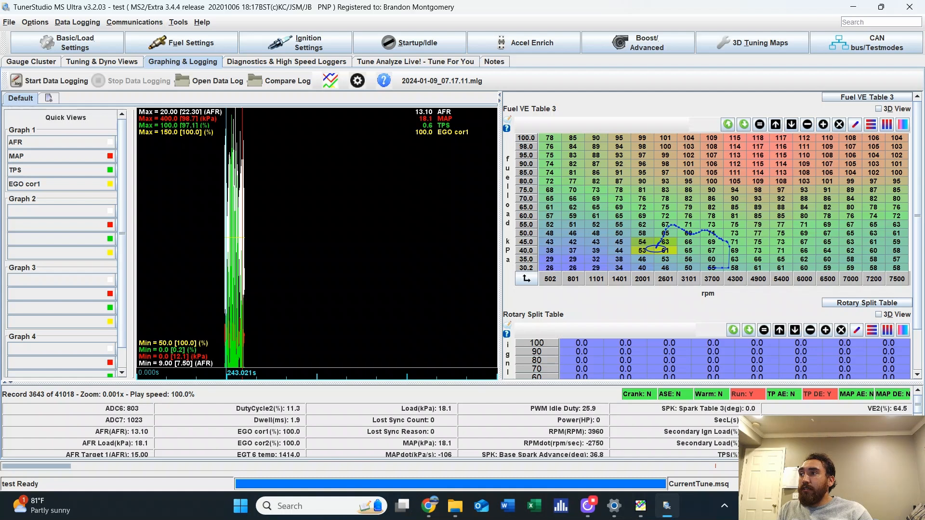
Zoom the log graph in to 13x around 243.021 s to examine the AFR, MAP and TPS traces
{"action": "key", "text": "Up"}
{"action": "key", "text": "Up"}
{"action": "key", "text": "Up"}
{"action": "key", "text": "Up"}
{"action": "key", "text": "Up"}
{"action": "key", "text": "Up"}
{"action": "key", "text": "Up"}
{"action": "key", "text": "Up"}
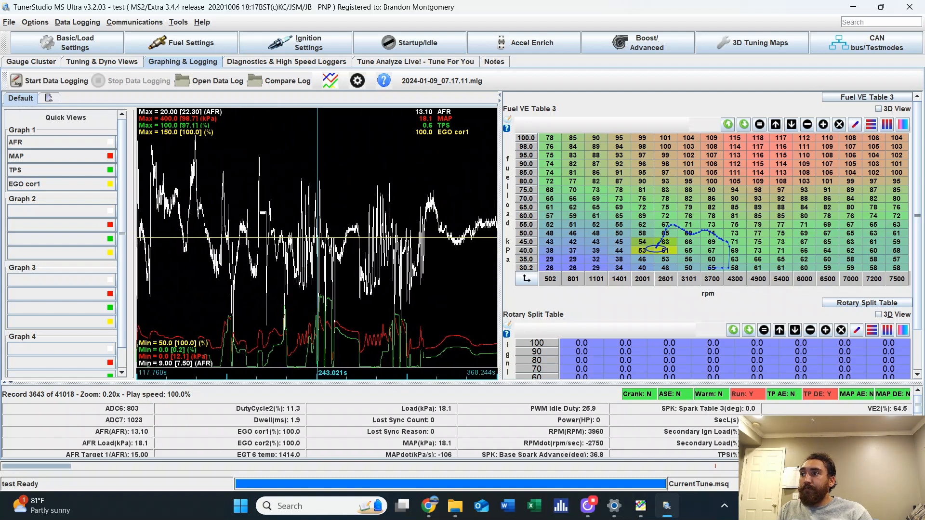
{"action": "key", "text": "Up"}
{"action": "key", "text": "Up"}
{"action": "key", "text": "Up"}
{"action": "key", "text": "Up"}
{"action": "key", "text": "Up"}
{"action": "key", "text": "Up"}
{"action": "key", "text": "Up"}
{"action": "key", "text": "Up"}
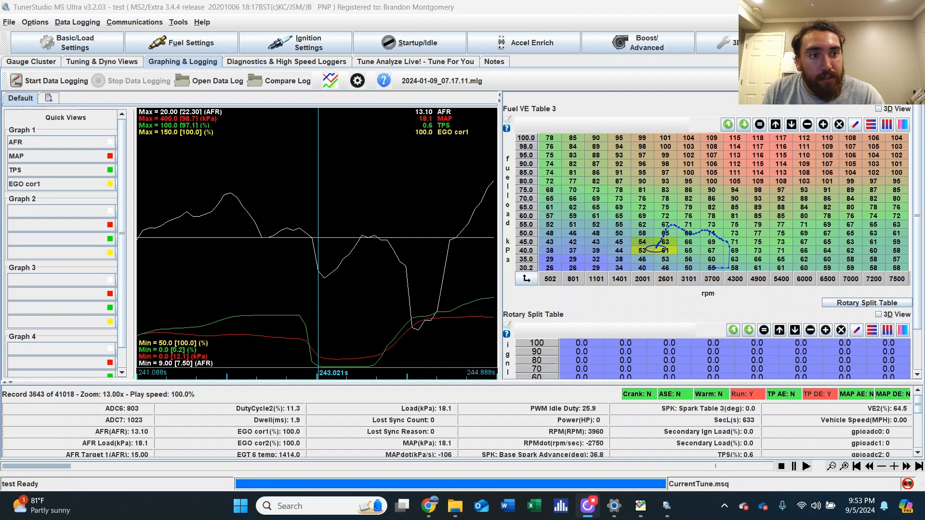
Switch to MegaLogViewer HD, look over the Quick Views fields of the Tuning view and play back the log
{"action": "key", "text": "super+d"}
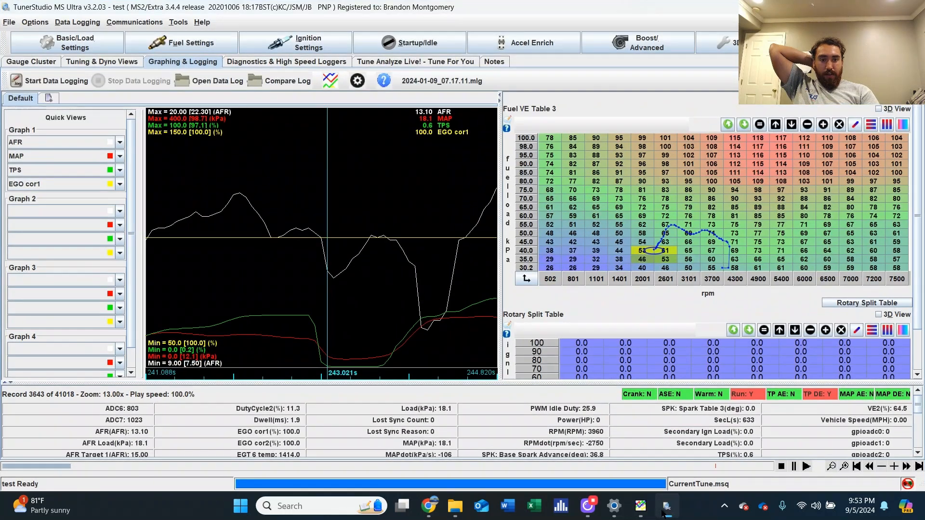
{"action": "left_click", "coordinate": [641, 506]}
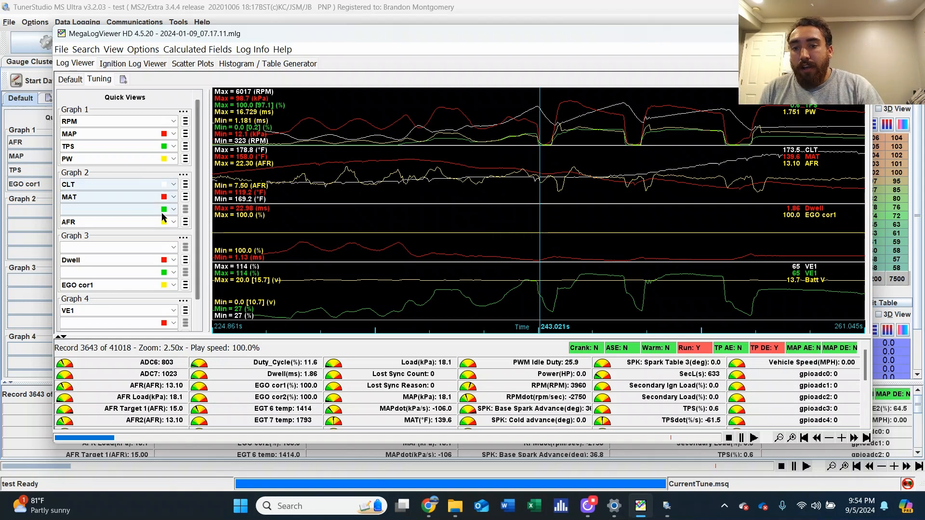
{"action": "scroll", "coordinate": [163, 216], "scroll_direction": "down", "scroll_amount": 2}
{"action": "scroll", "coordinate": [161, 213], "scroll_direction": "up", "scroll_amount": 1}
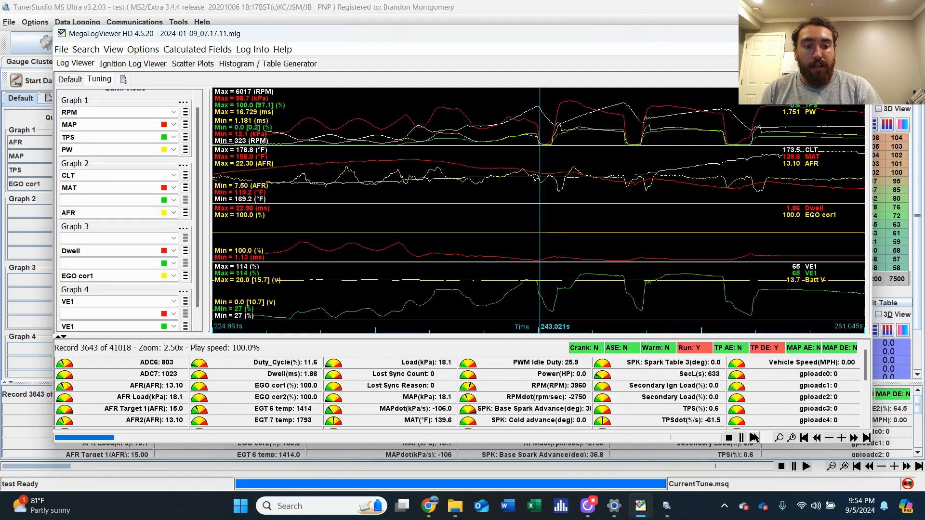
{"action": "left_click", "coordinate": [753, 438]}
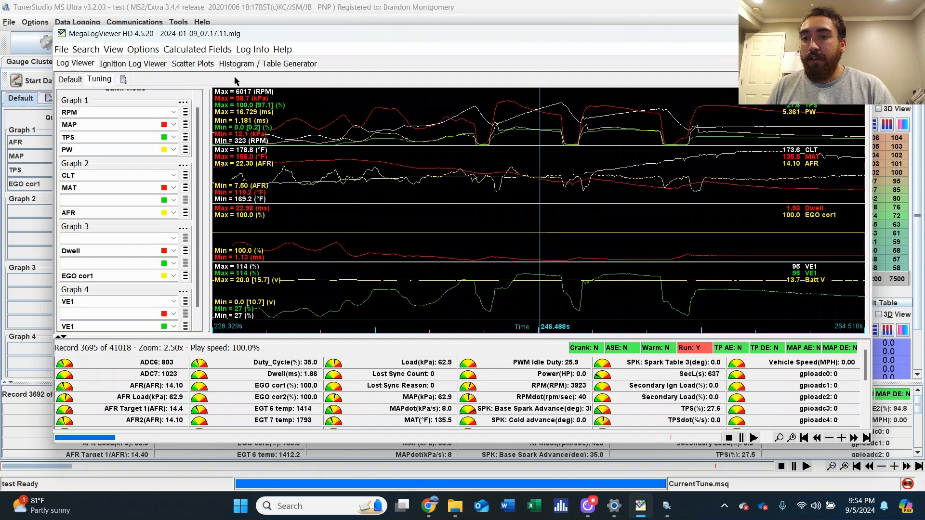
View the Ignition Log Viewer, return to the log graphs and compare their playback with the log in TunerStudio
{"action": "left_click", "coordinate": [149, 66]}
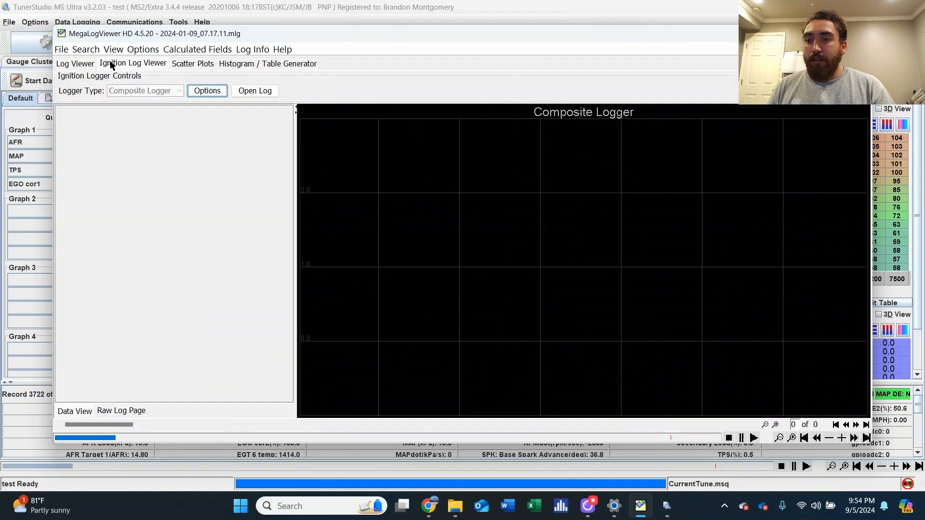
{"action": "left_click", "coordinate": [77, 64]}
{"action": "key", "text": "alt+Tab"}
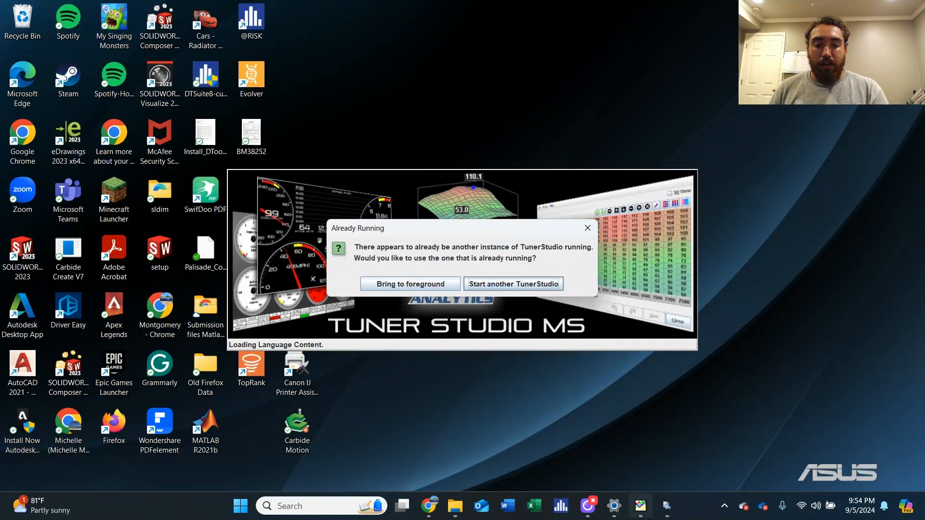
{"action": "left_click", "coordinate": [666, 506]}
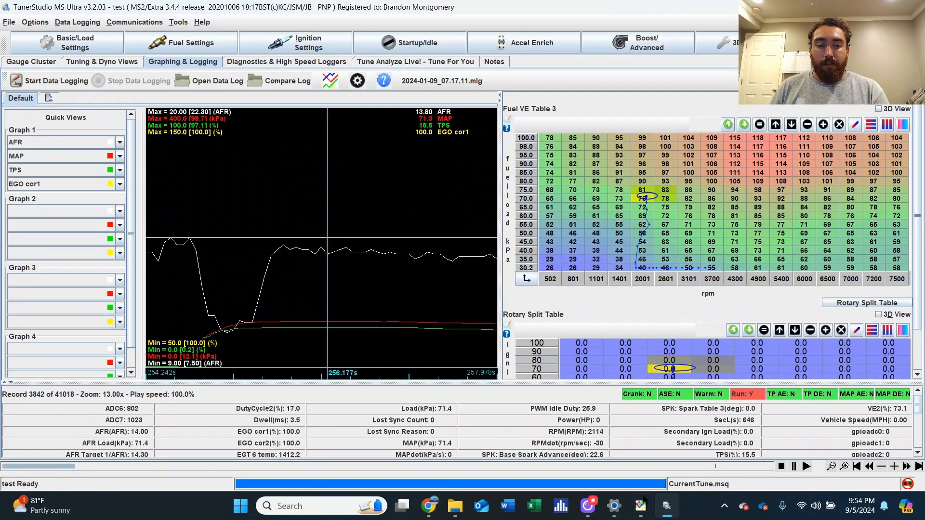
{"action": "key", "text": "alt+Tab"}
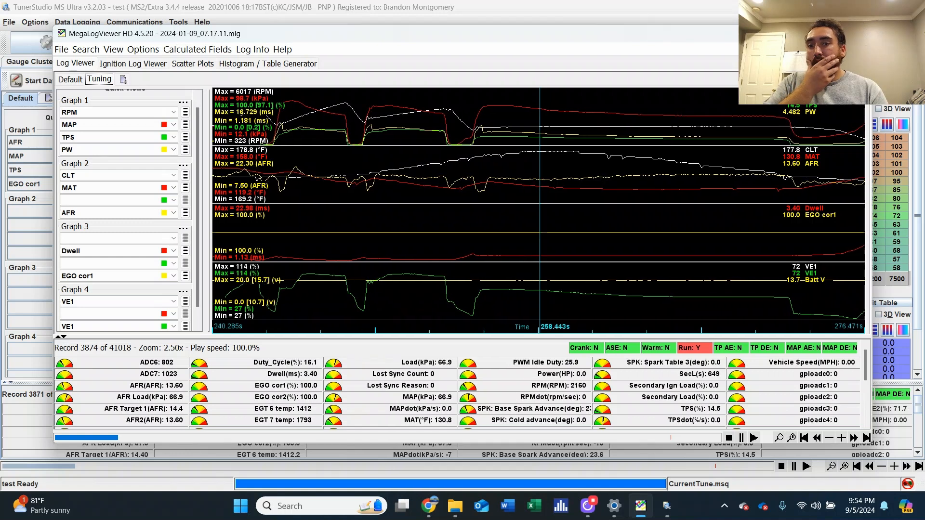
Review the view options of MegaLogViewer HD without changing any, and close the program
{"action": "left_click", "coordinate": [114, 51]}
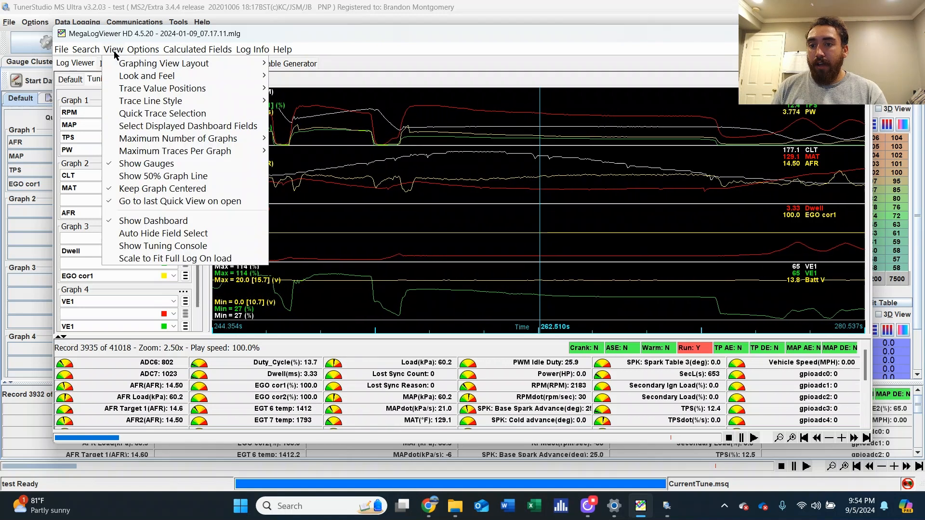
{"action": "mouse_move", "coordinate": [143, 49]}
{"action": "left_click", "coordinate": [404, 140]}
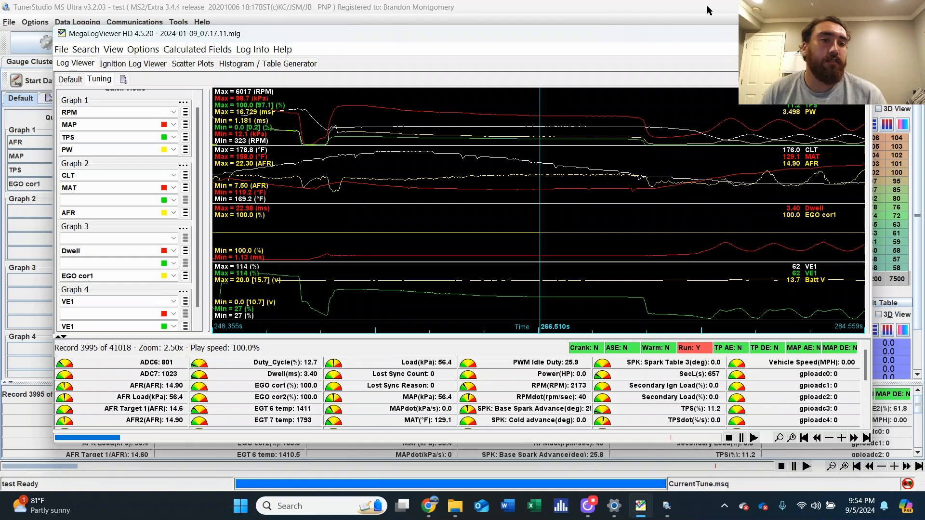
{"action": "left_click", "coordinate": [857, 33]}
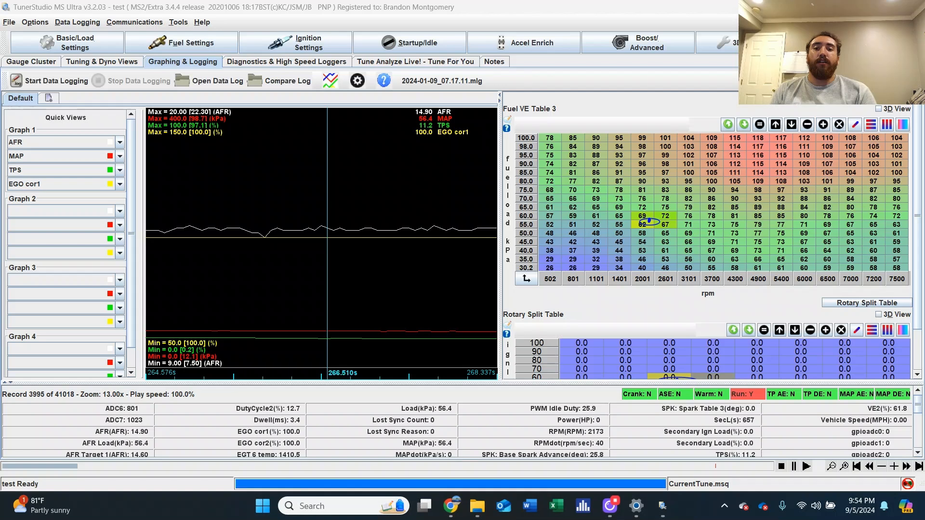